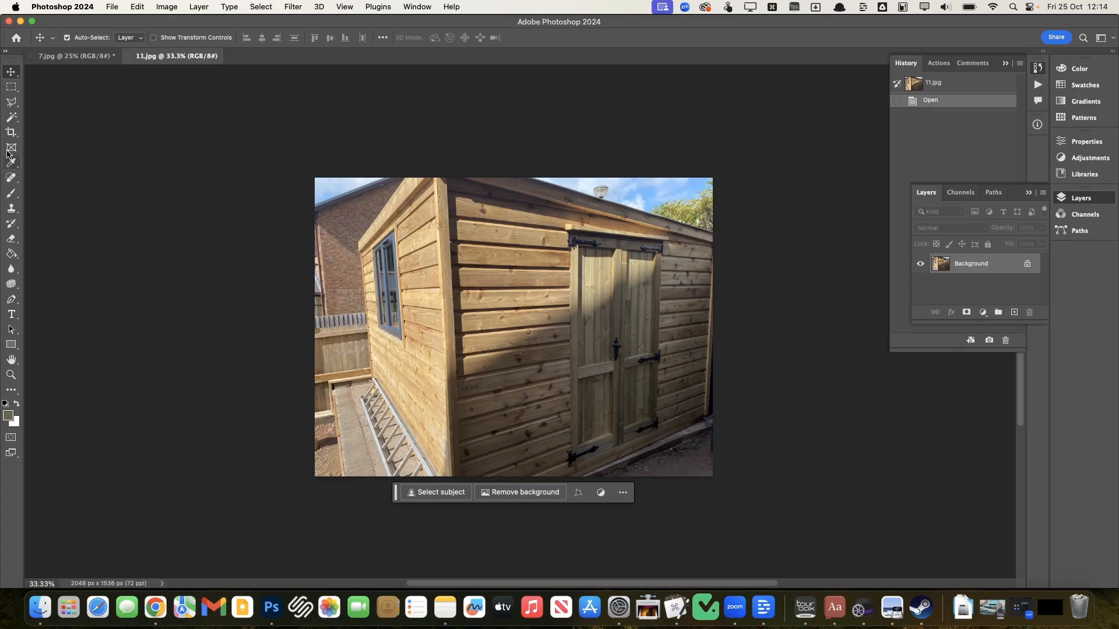
Extend the shed photo to 3232 x 2424 px at its original ratio with Generative Expand and keep the third variation.
click(11, 132)
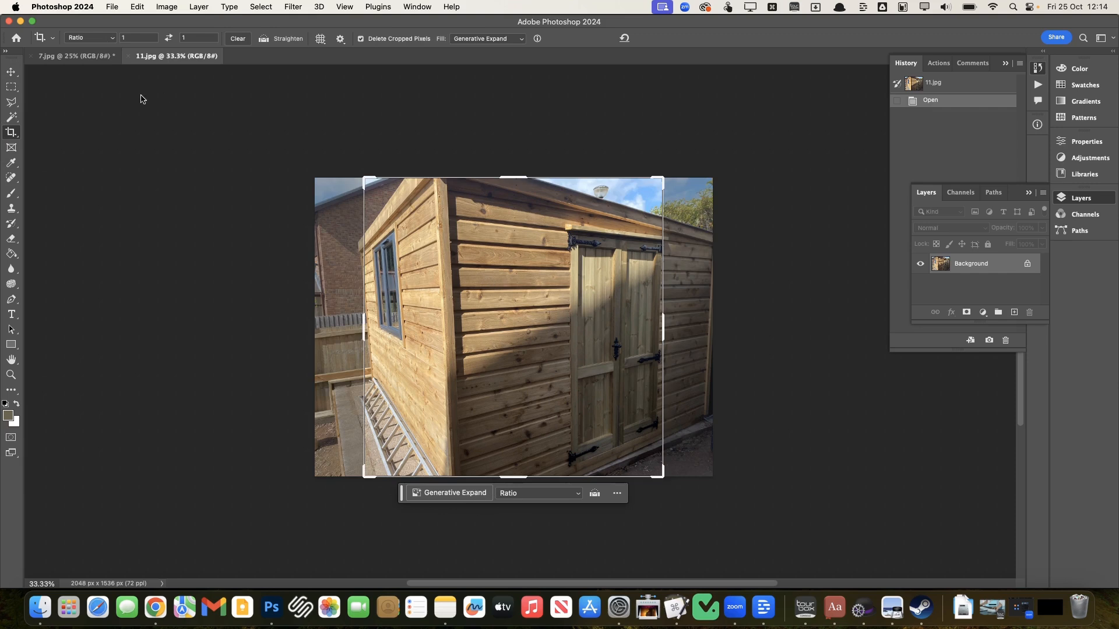
click(100, 39)
click(88, 25)
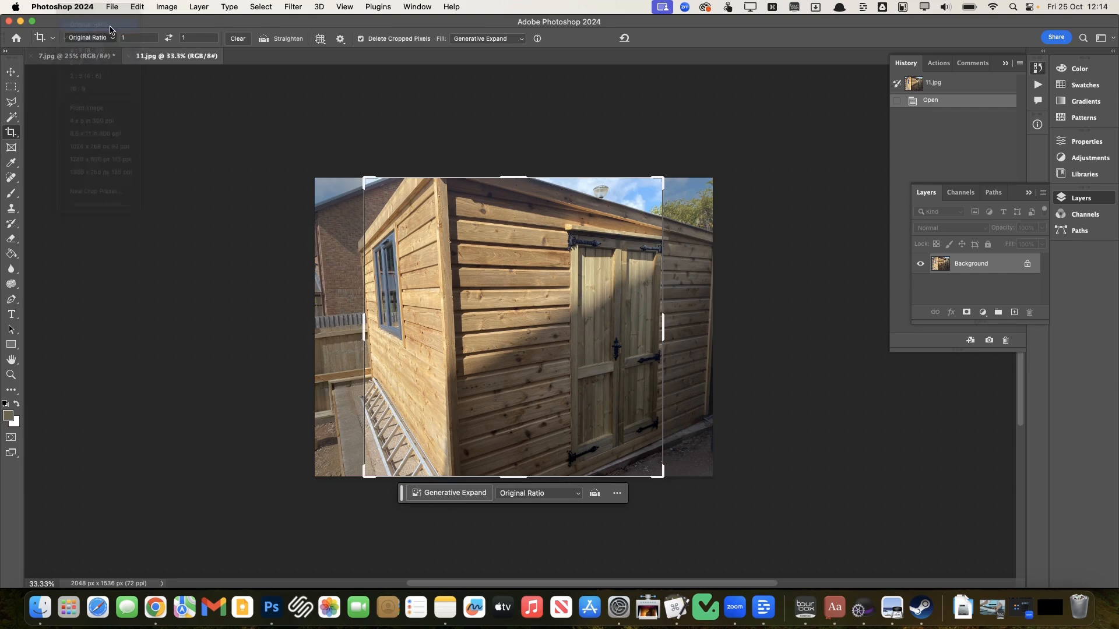
drag(515, 178, 513, 130)
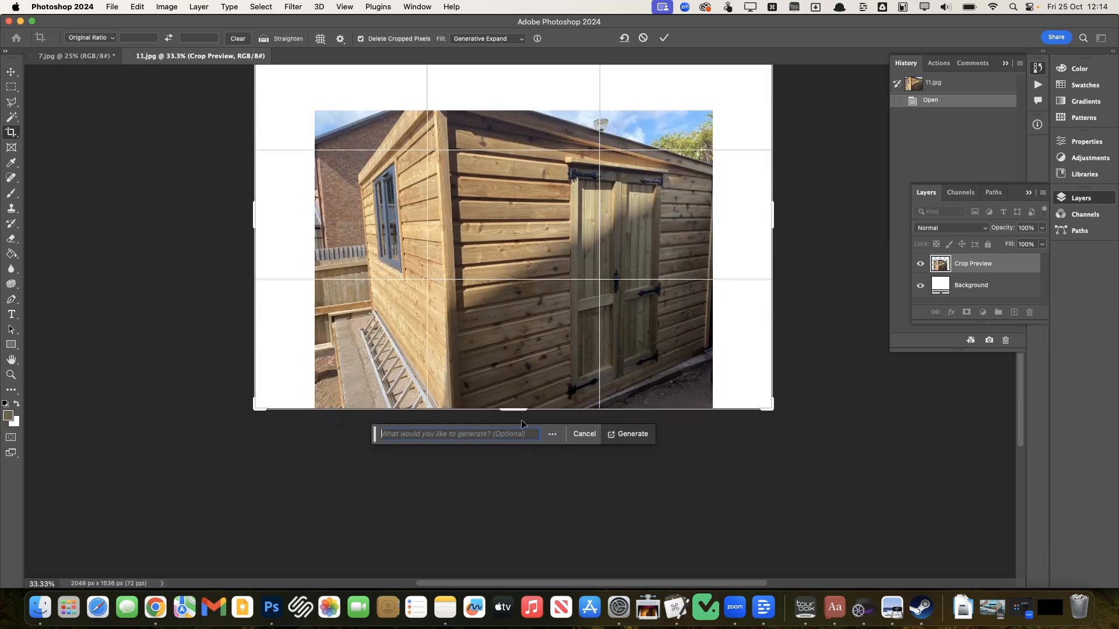
drag(517, 412, 516, 461)
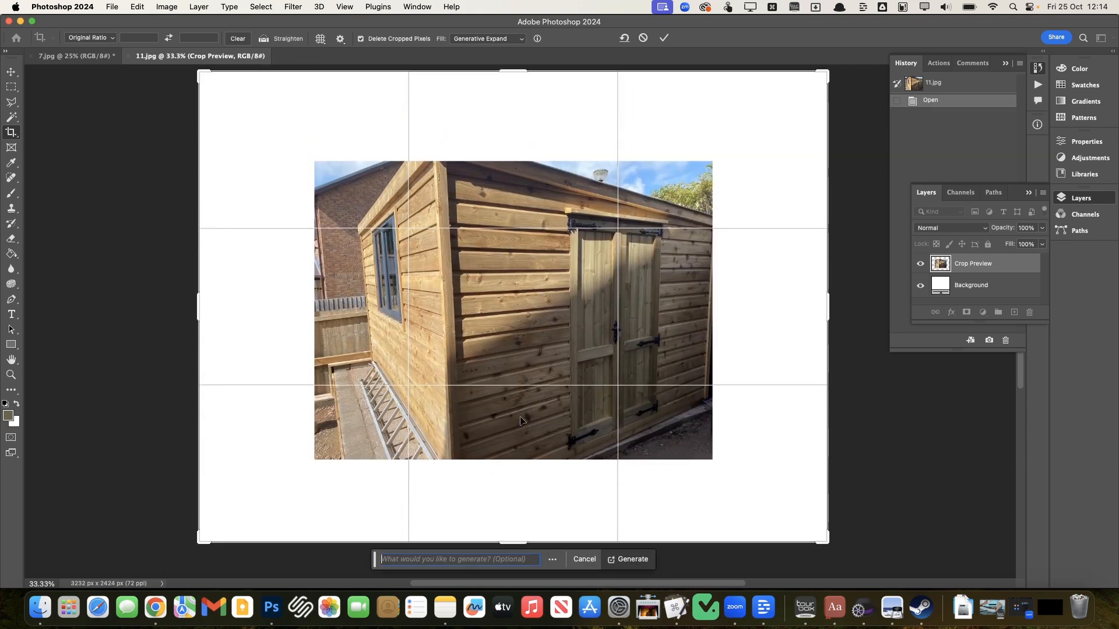
key(Return)
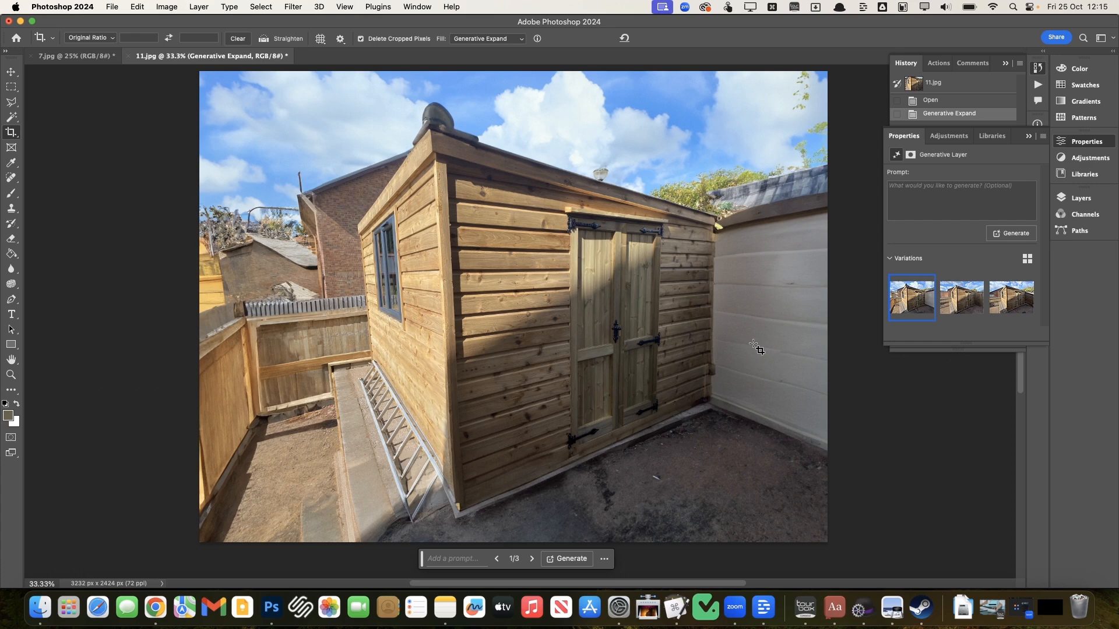
click(962, 297)
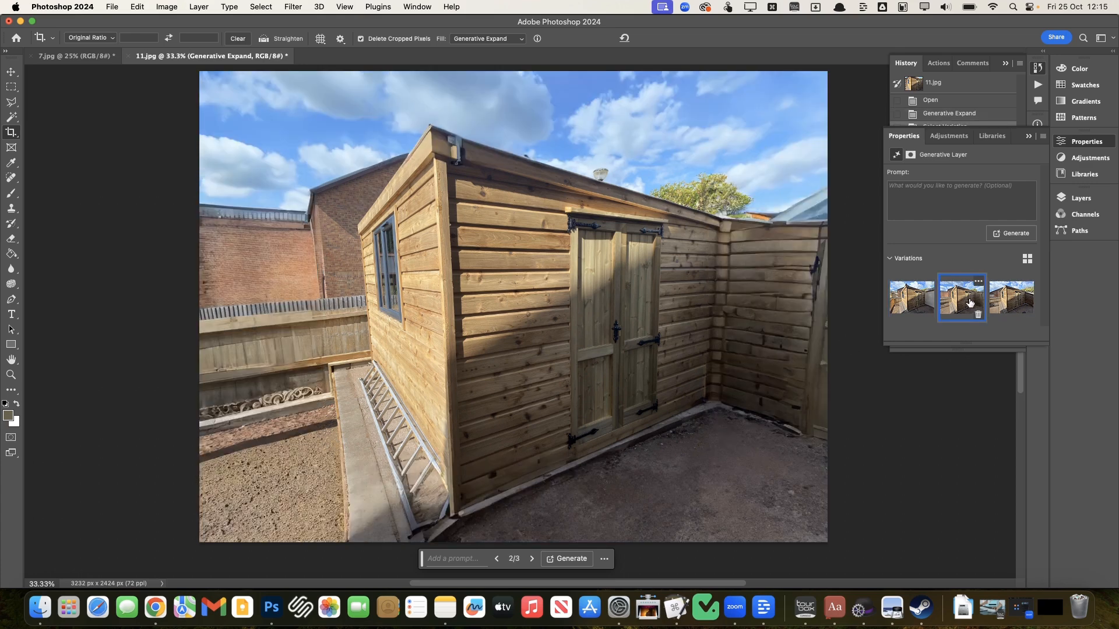
click(1002, 299)
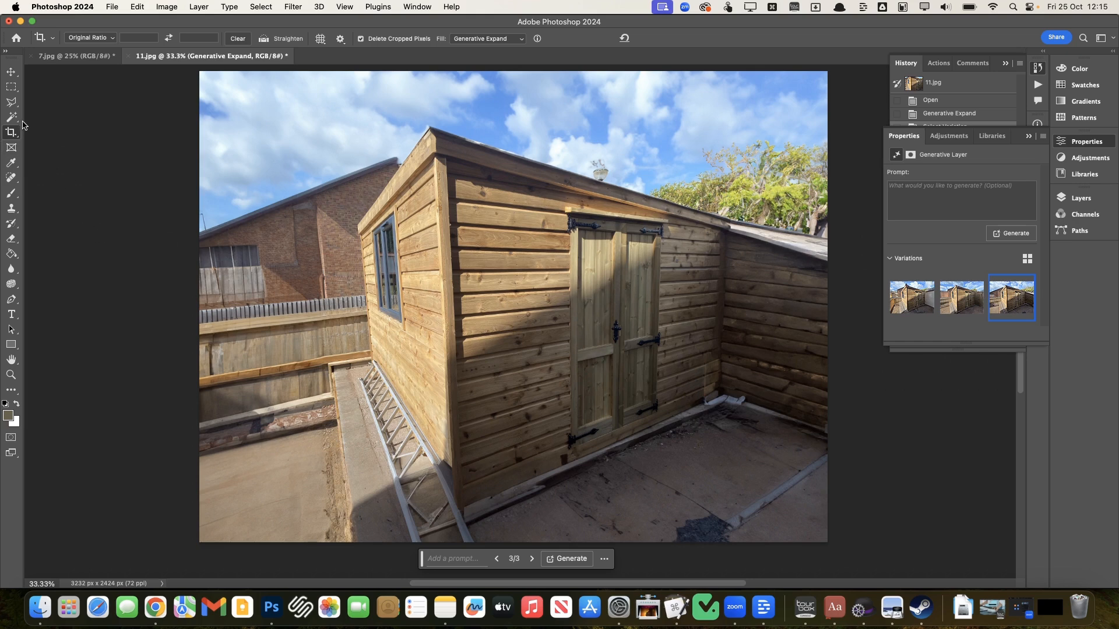
Select a rectangle over the far left end of the brick house and run Generative Fill with the prompt "tree".
click(11, 87)
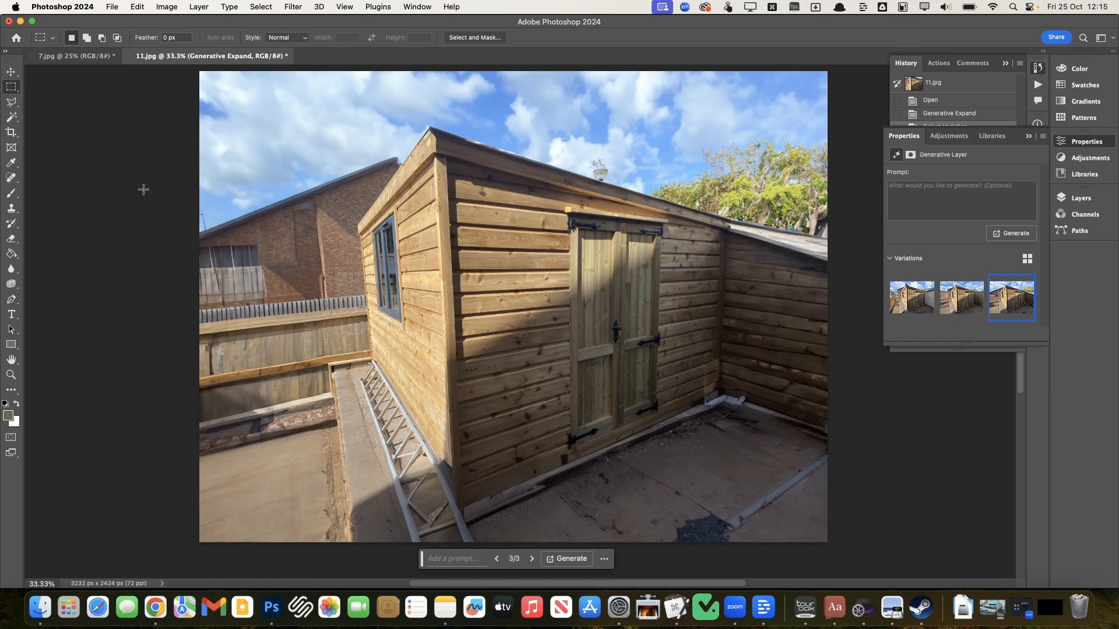
click(157, 171)
drag(159, 171, 253, 284)
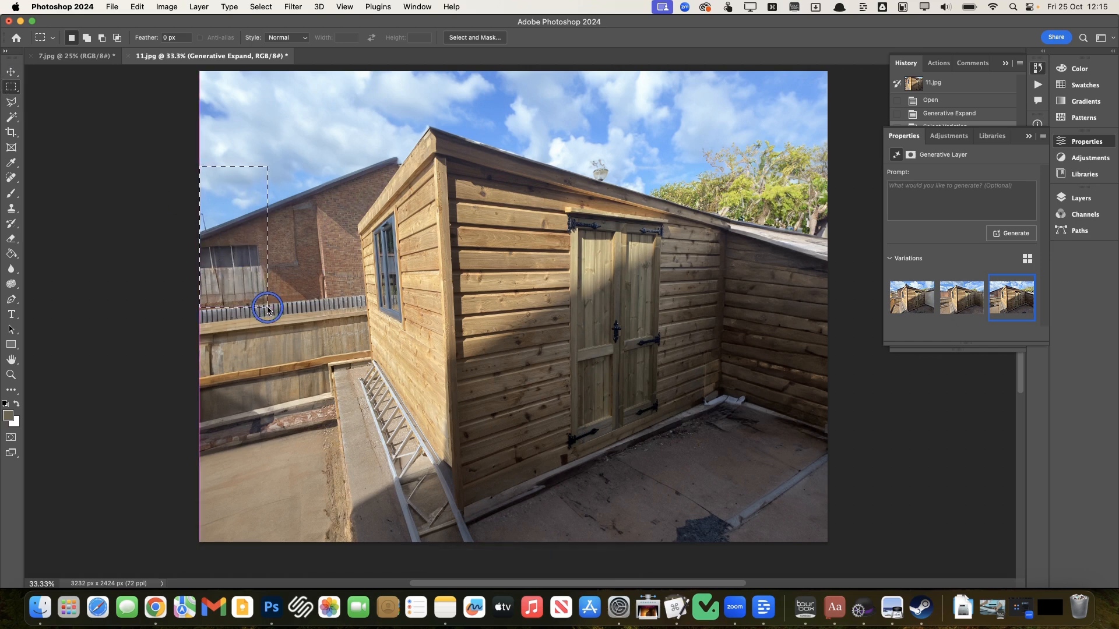
drag(267, 316, 268, 317)
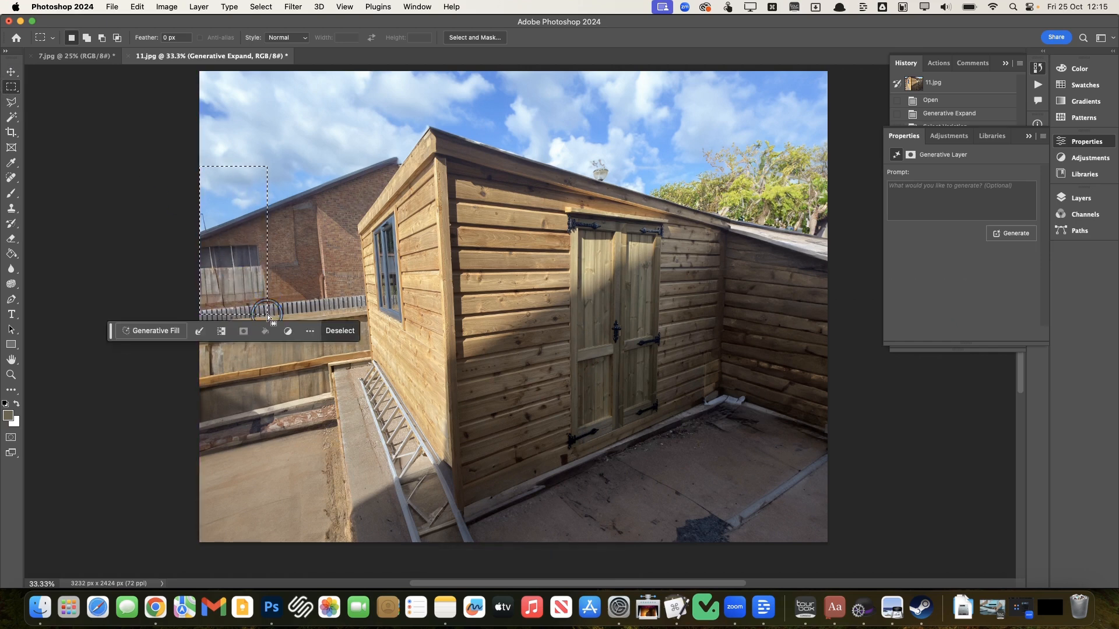
click(166, 332)
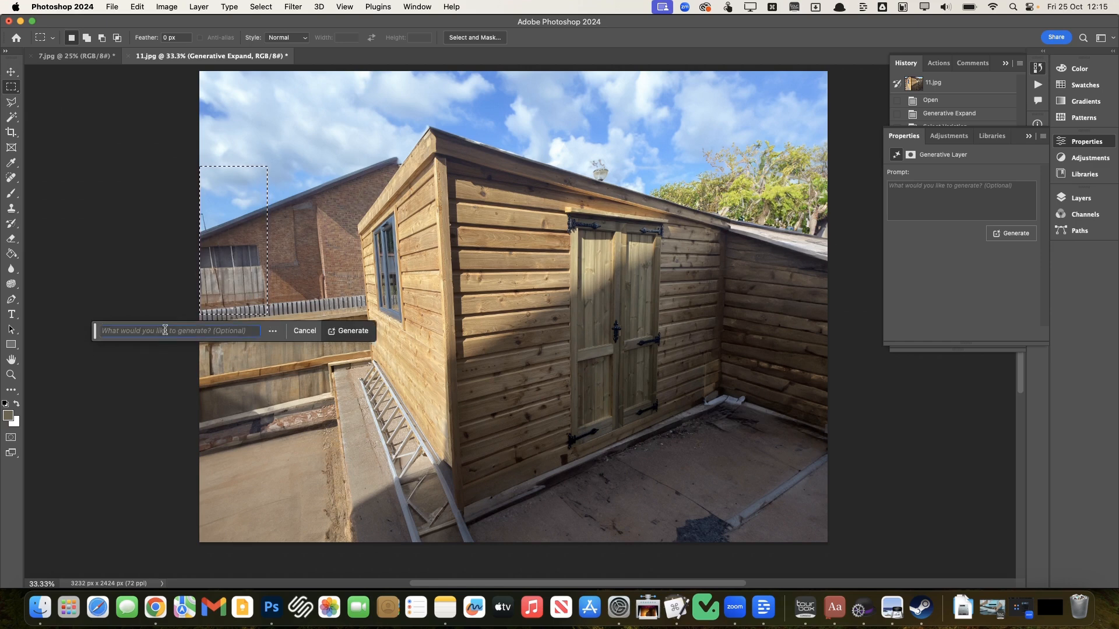
text(tre)
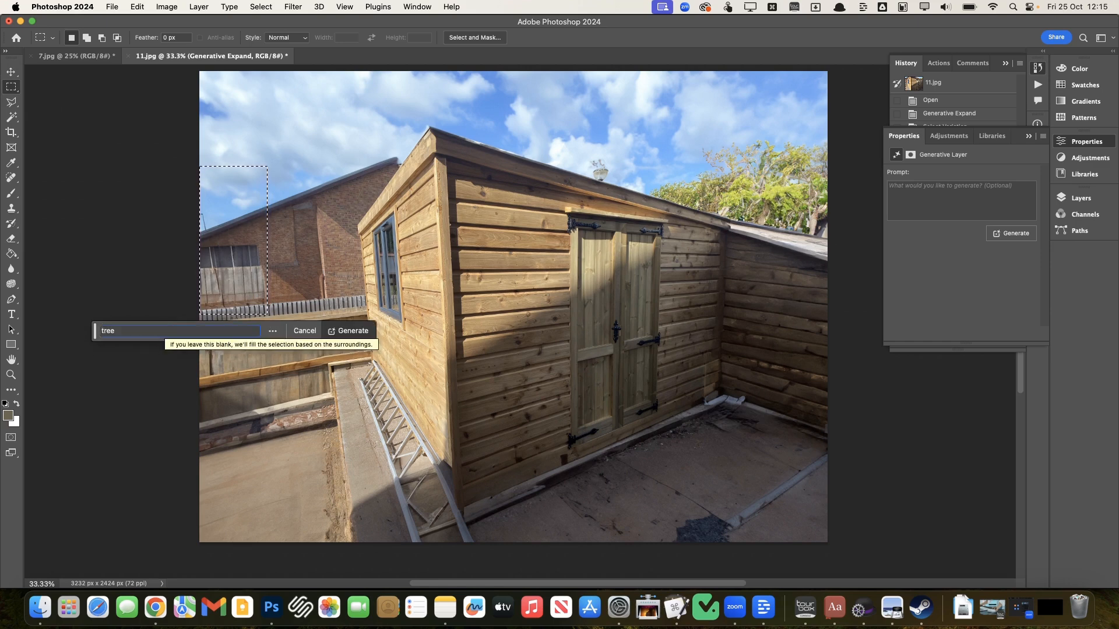
text(e)
key(Return)
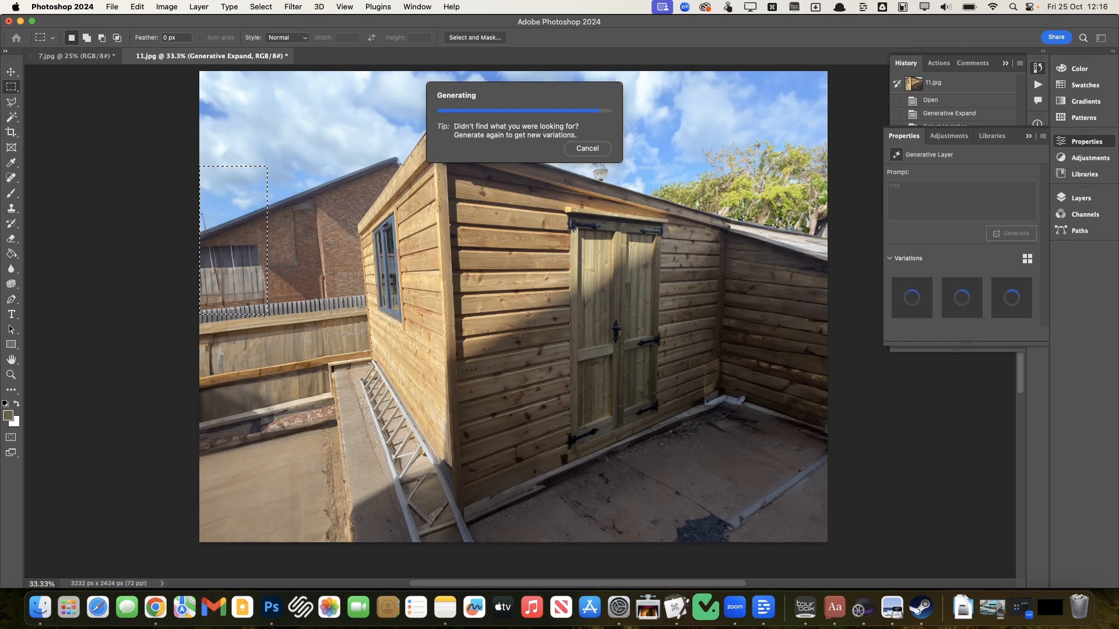
Preview the second and third tree variations and regenerate the fill with the prompt "hedge".
click(959, 303)
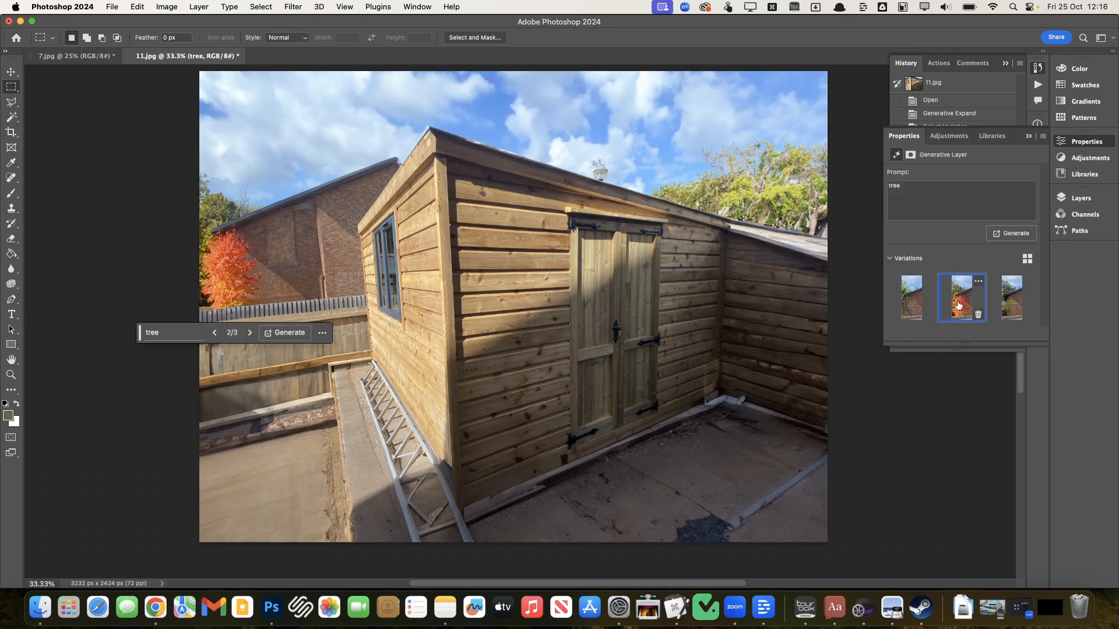
click(1003, 306)
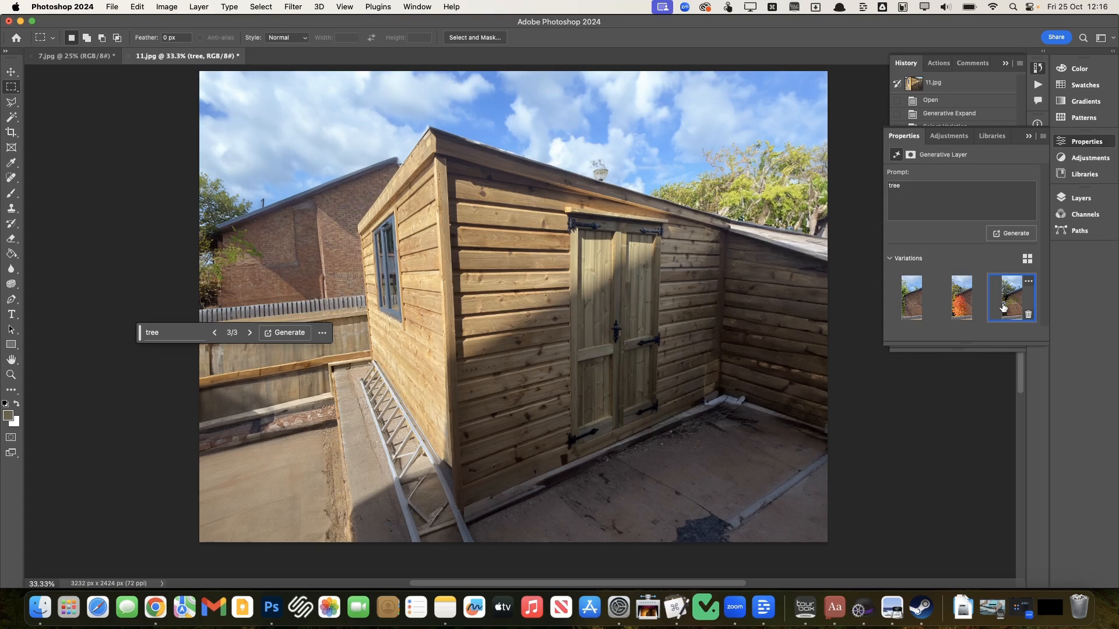
double_click(907, 184)
click(1027, 235)
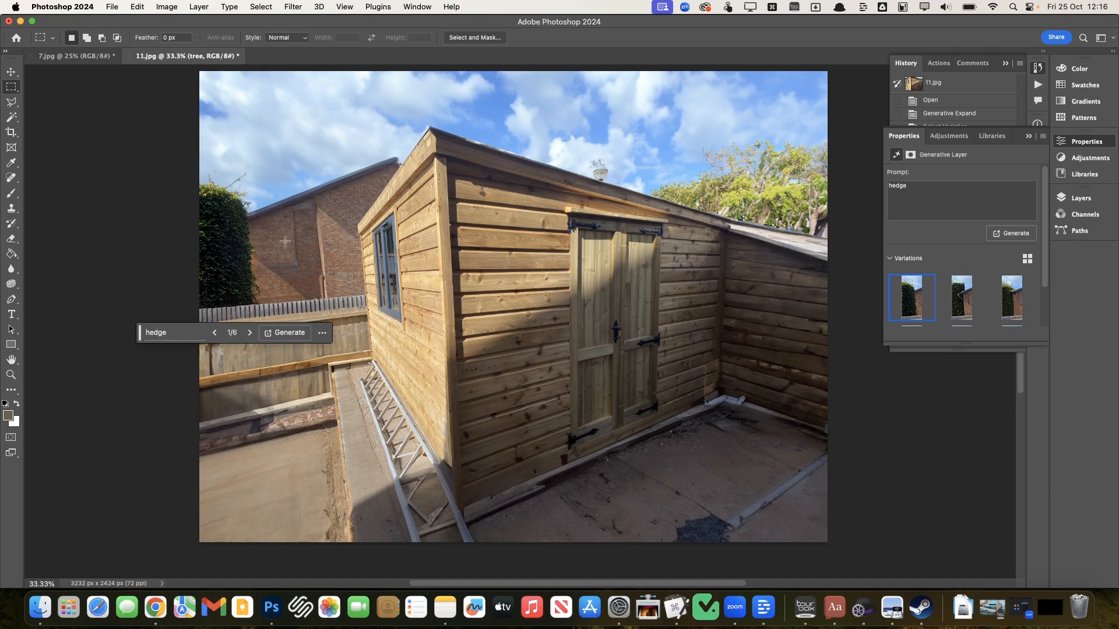
Select a rectangle on the brick house's wall beside the hedge and run Generative Fill with the prompt "widnow".
drag(264, 221, 330, 287)
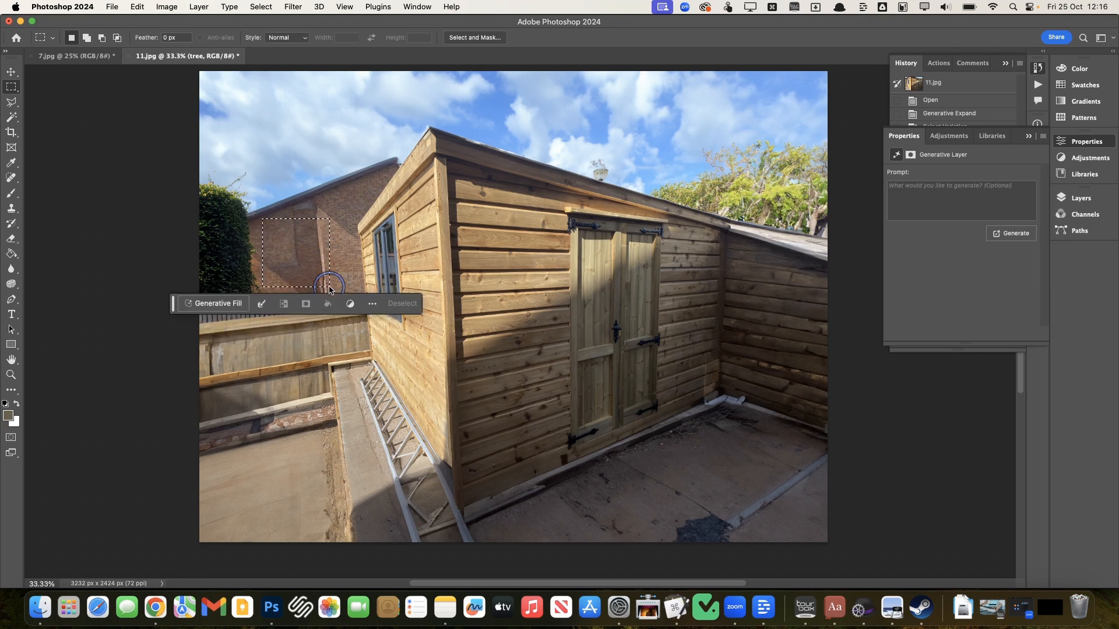
click(221, 303)
text(window)
key(Return)
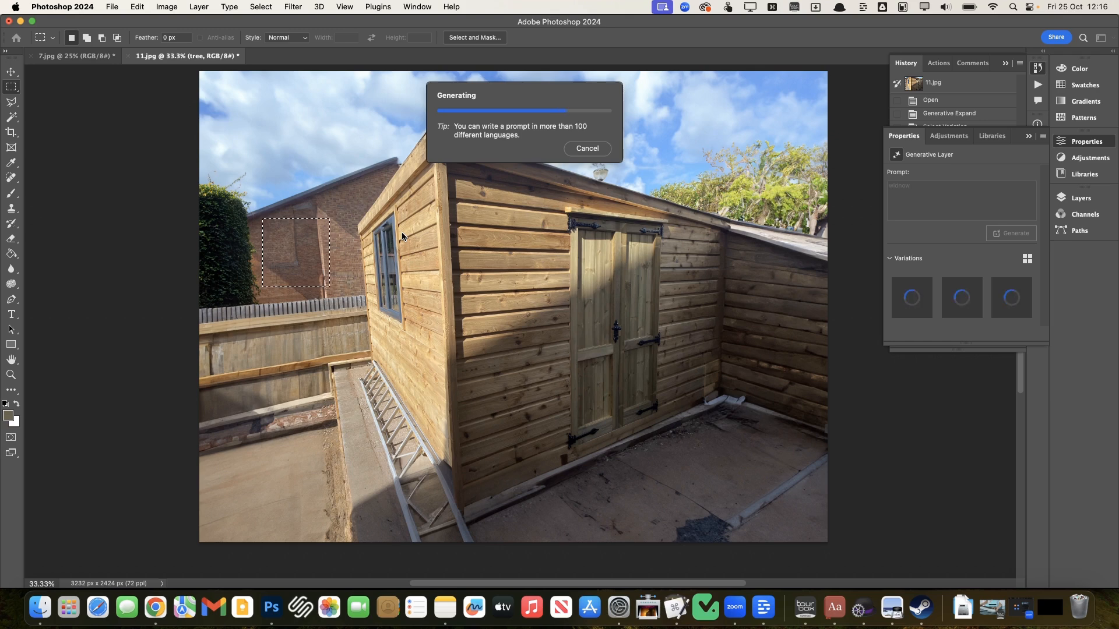
Preview the other variations on the brick wall and regenerate the fill with the prompt "window".
click(963, 302)
click(1003, 306)
drag(920, 186, 869, 184)
text(window)
key(Return)
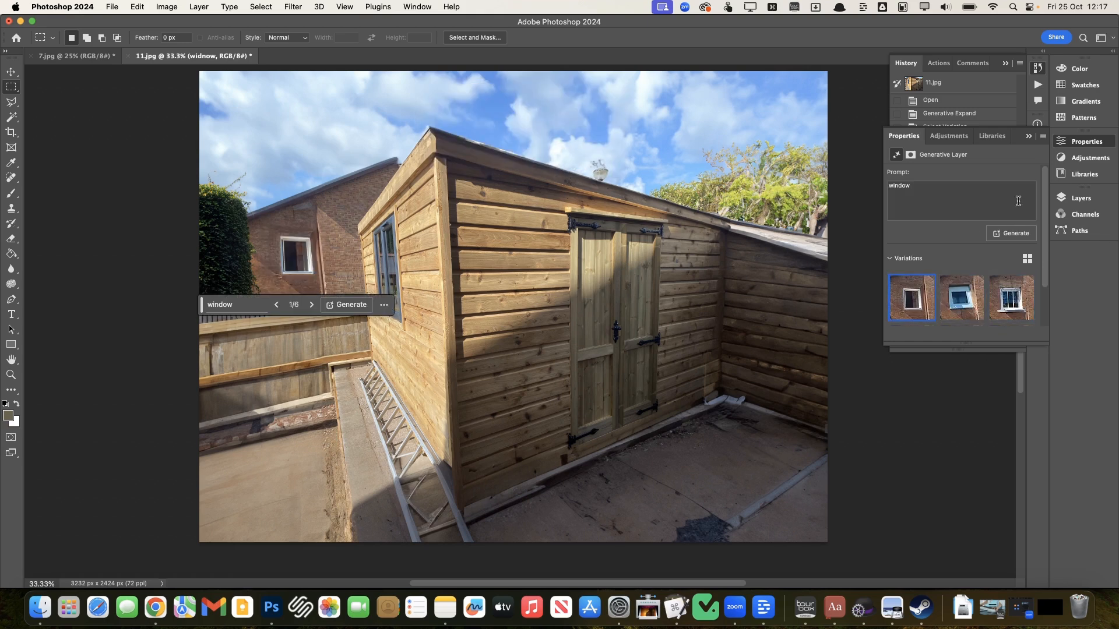
Hide the generated window's layer and flatten the image, discarding the hidden layer.
click(1081, 198)
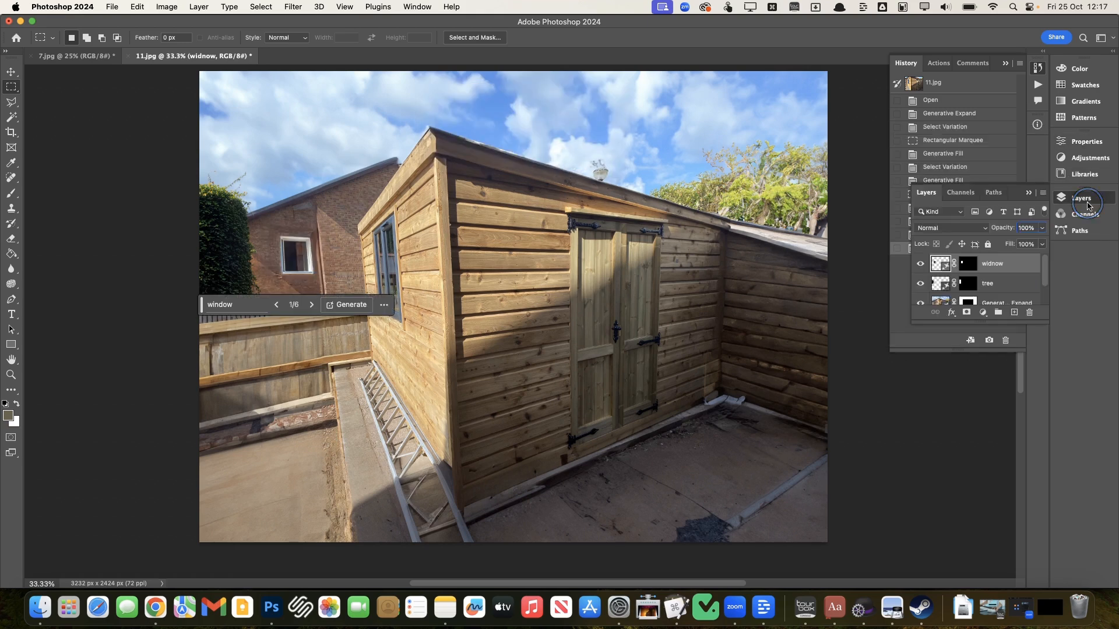
click(920, 266)
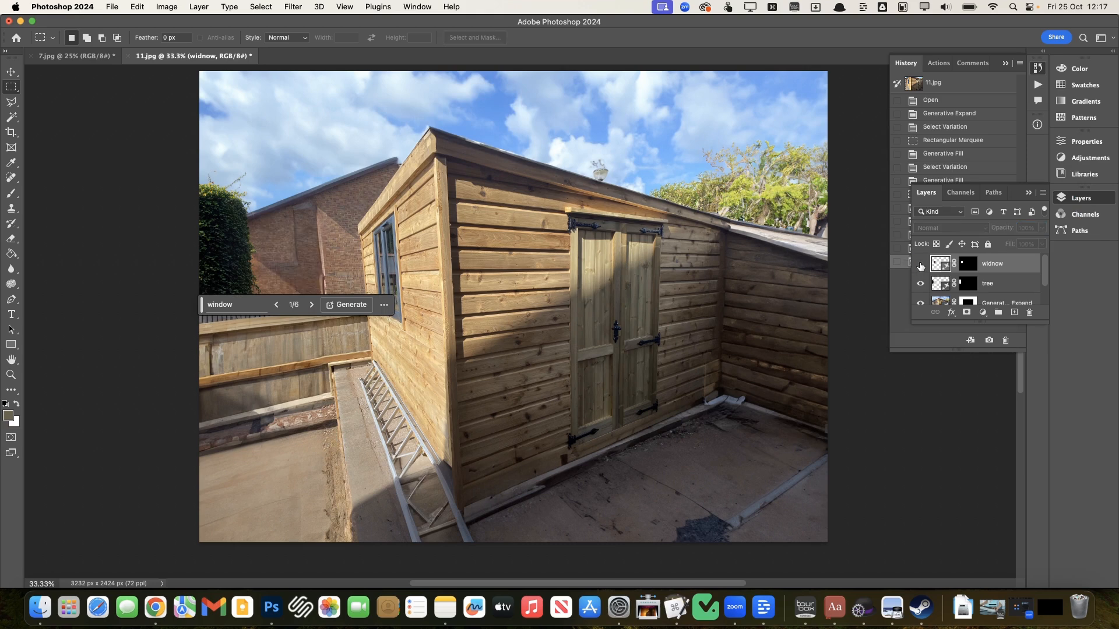
drag(983, 266, 1002, 341)
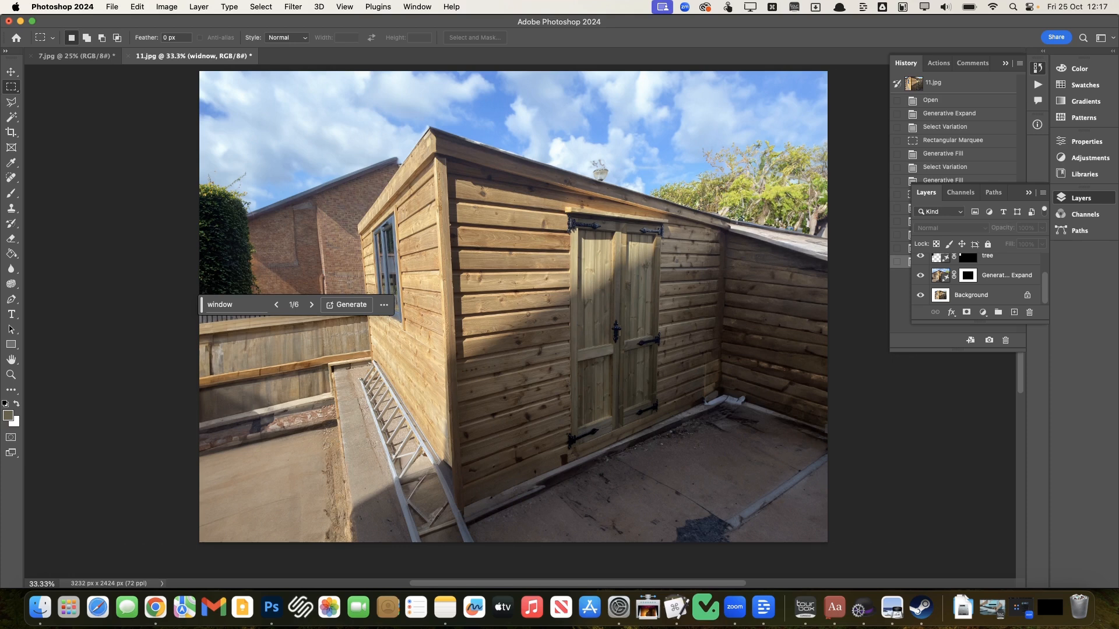
click(199, 7)
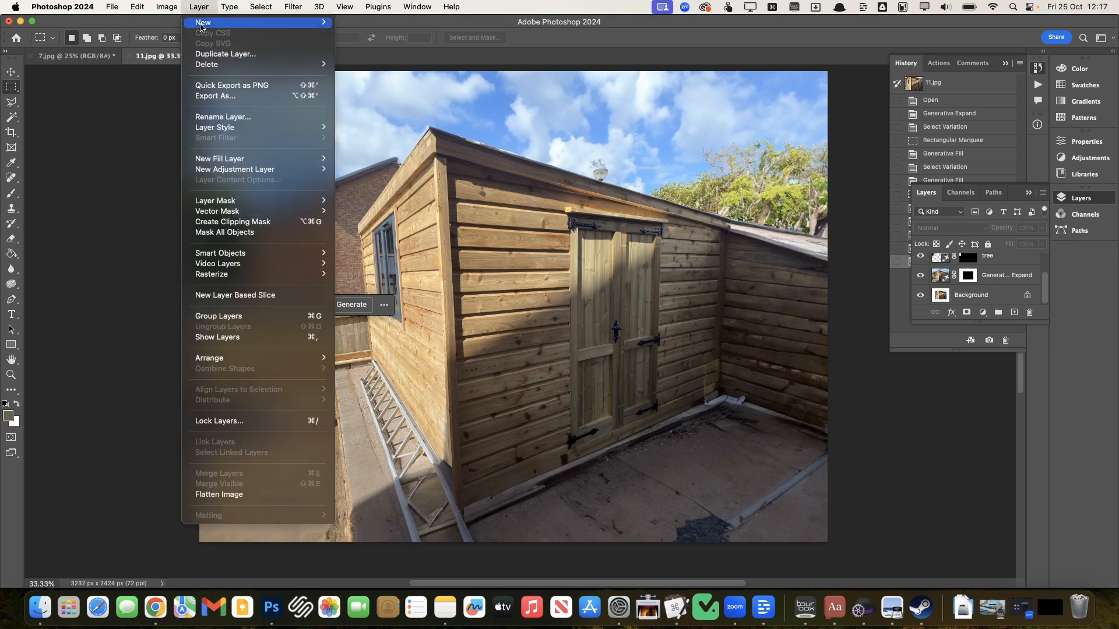
click(259, 496)
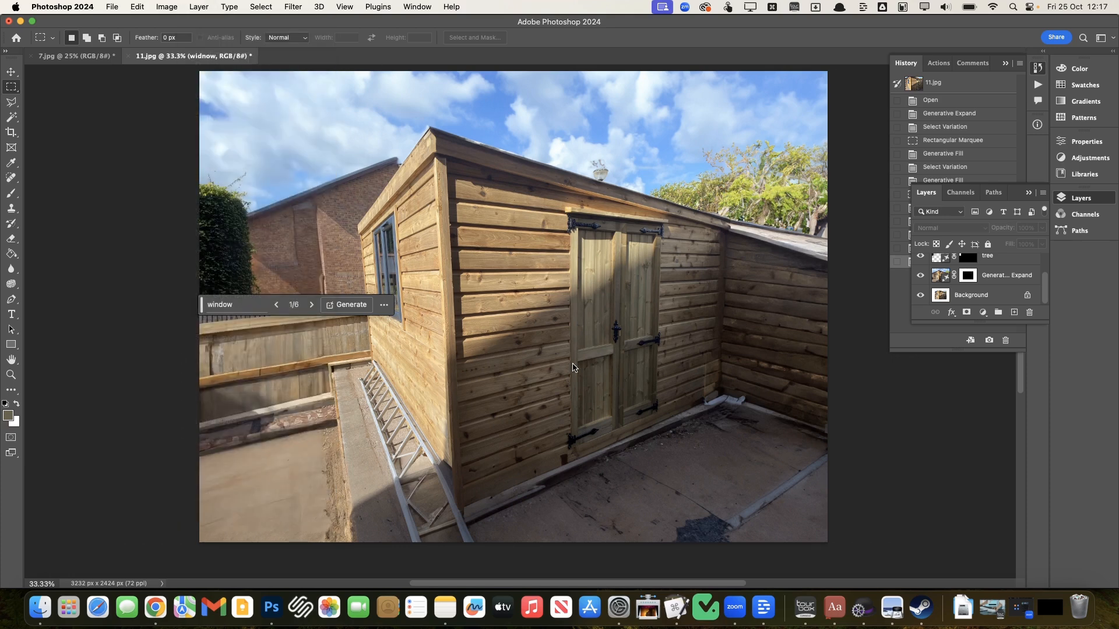
click(596, 213)
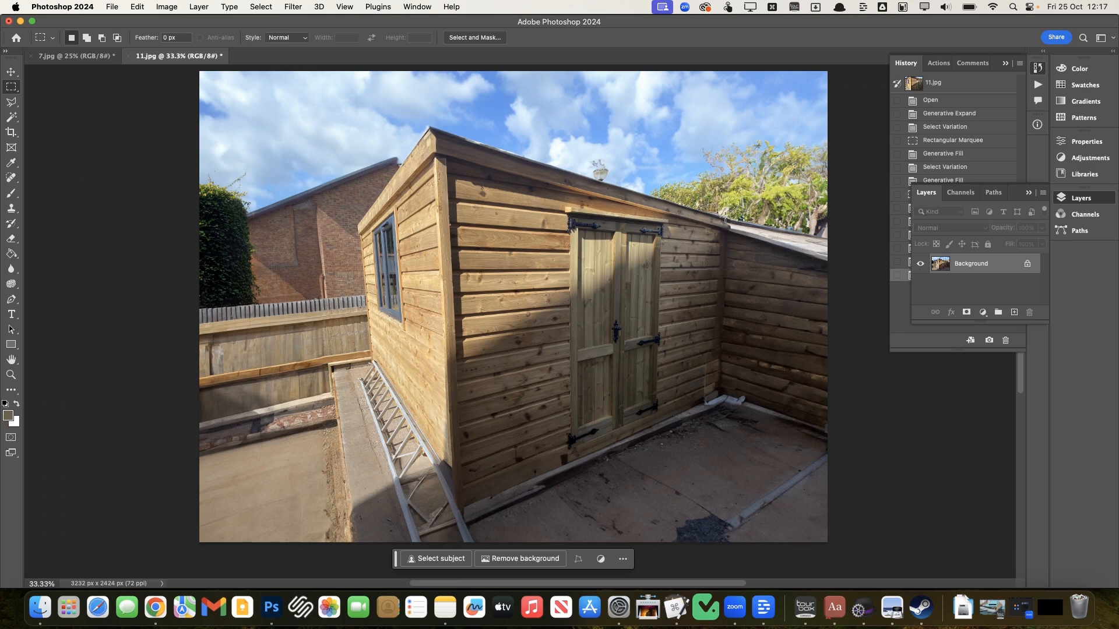
Outline the dark timber wall adjoining the shed's right end and the trees above it with the Polygonal Lasso.
click(11, 102)
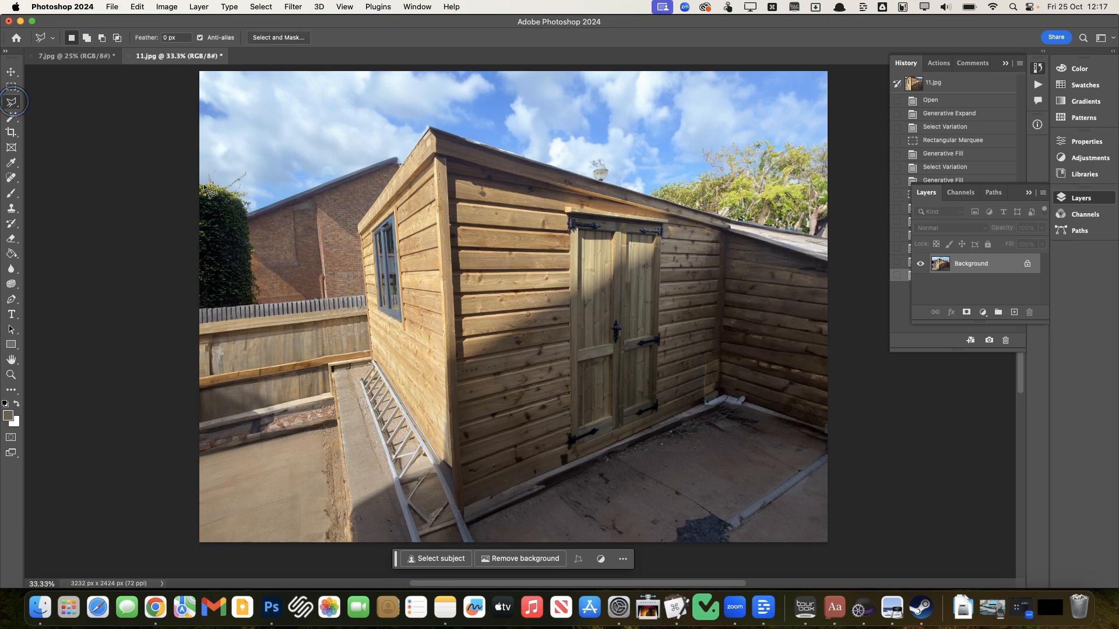
click(731, 219)
click(731, 229)
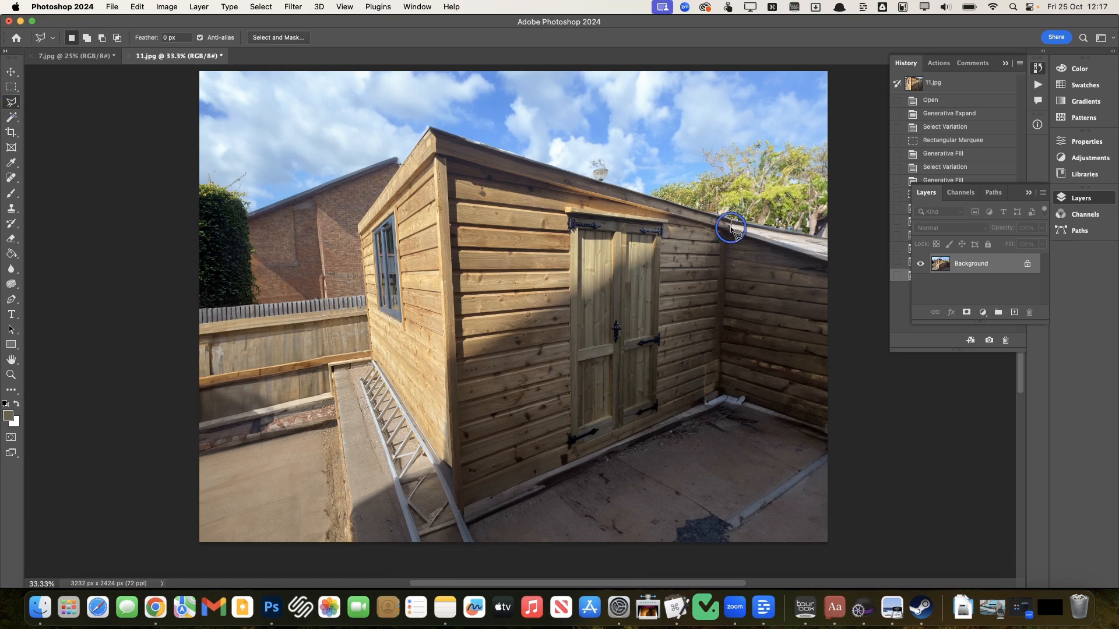
click(724, 229)
click(722, 393)
click(869, 450)
click(864, 217)
click(838, 127)
click(741, 136)
click(646, 193)
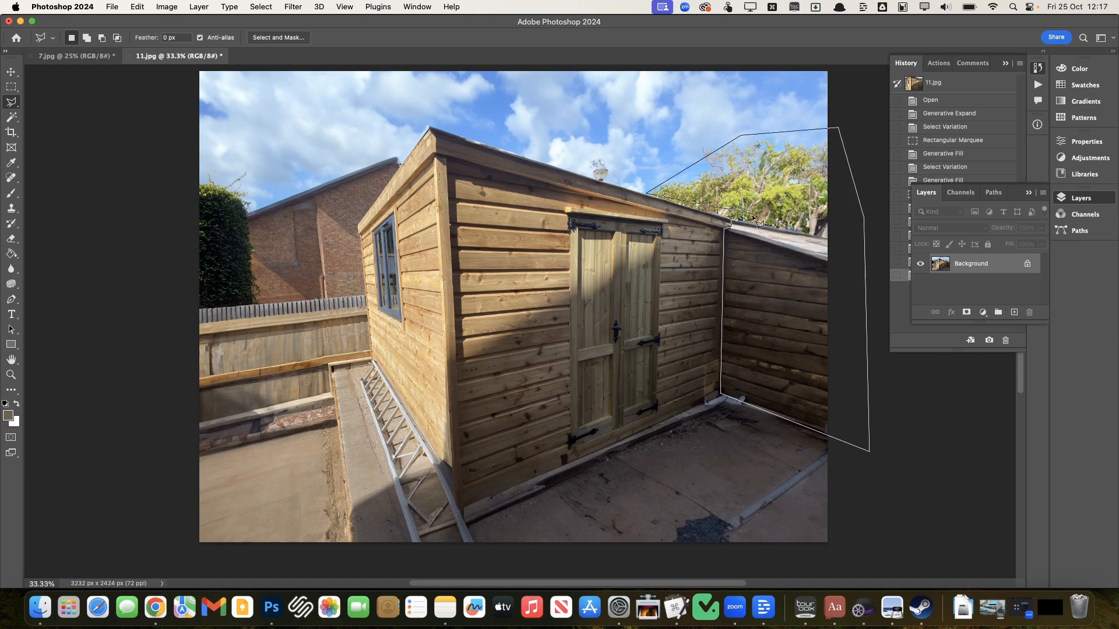
click(731, 220)
Run Generative Fill with the prompt "hedge" on the selected wall and trees.
click(680, 467)
text(hedge)
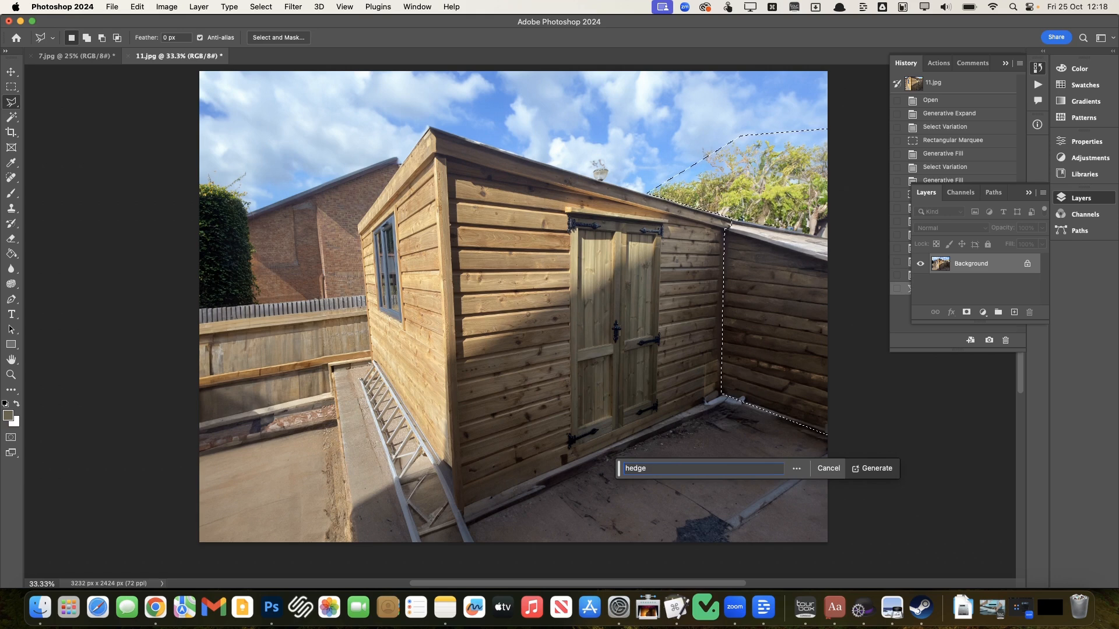
key(Return)
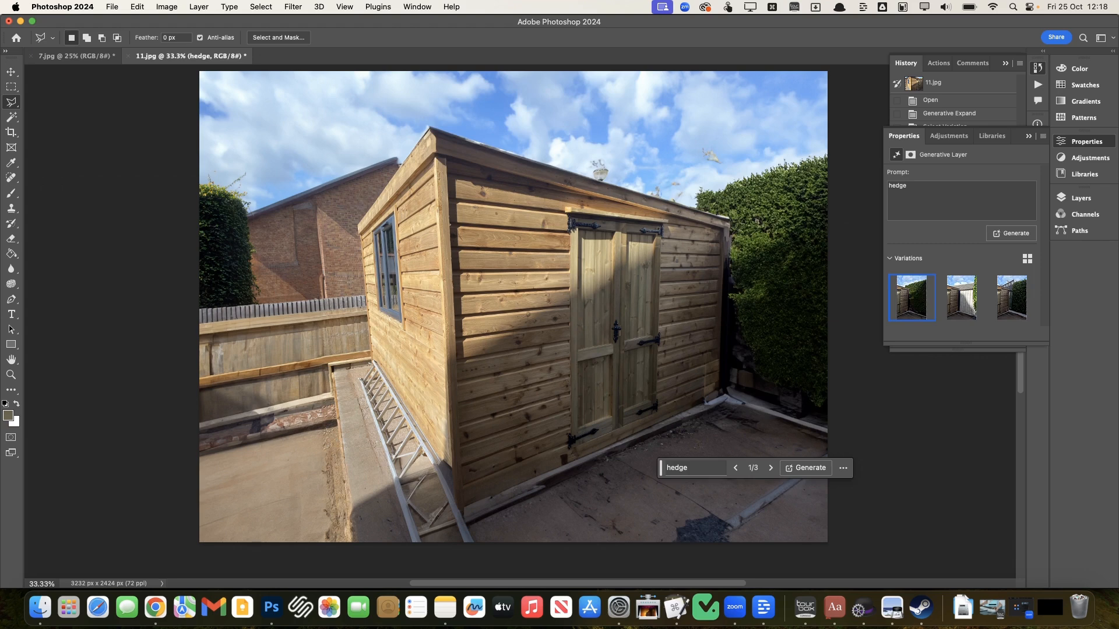
Compare the hedge variations, keep the first one, and flatten the image.
click(1012, 297)
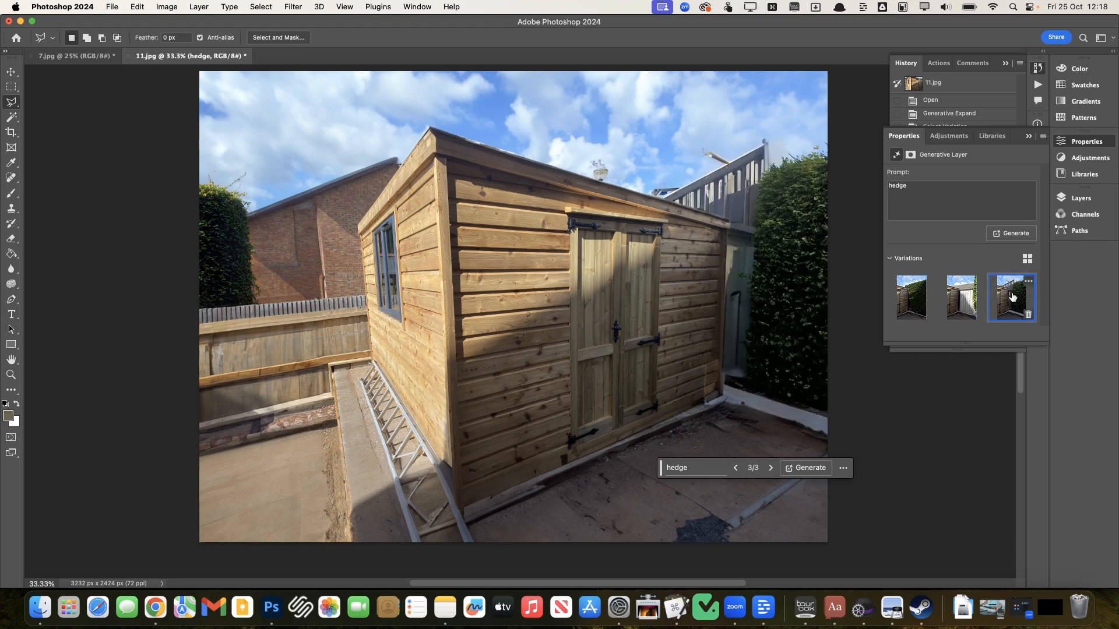
click(968, 303)
click(918, 300)
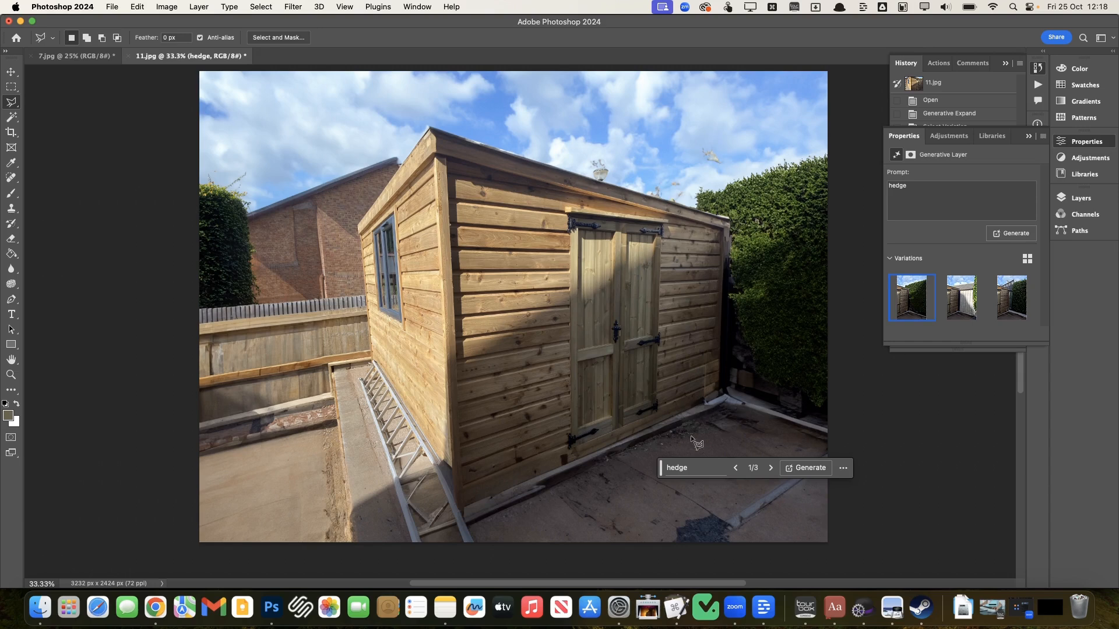
click(201, 7)
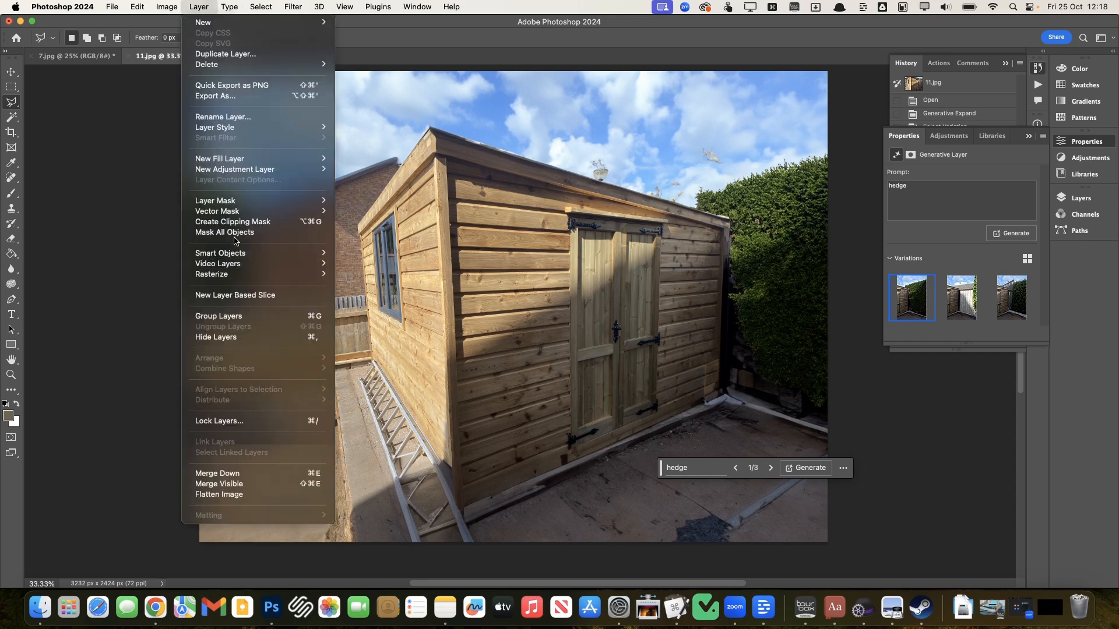
click(231, 493)
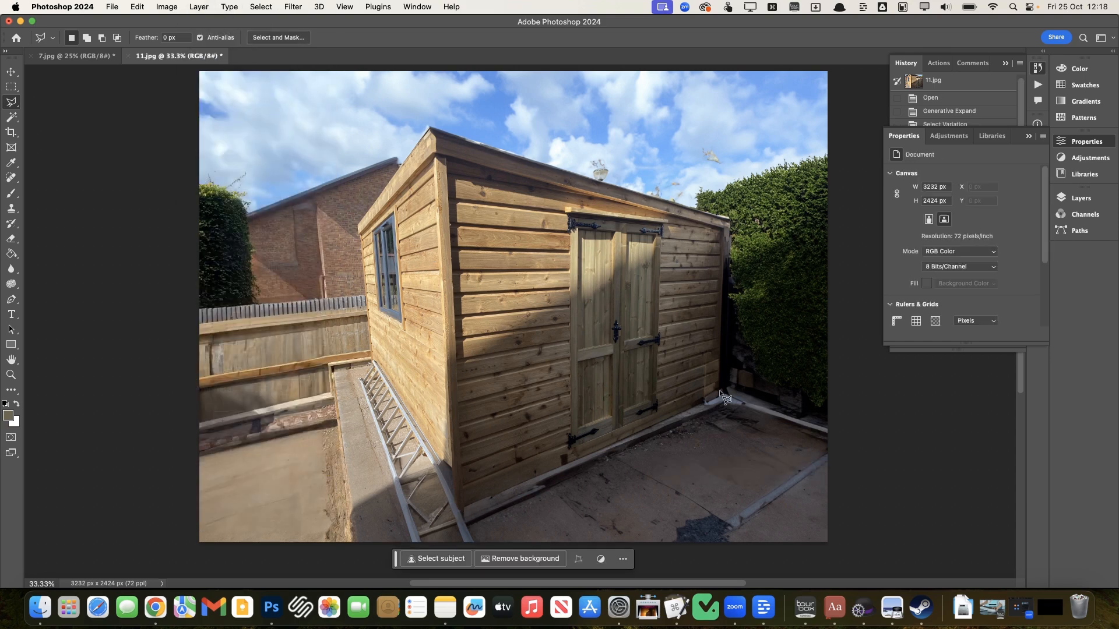
Outline the ground in front of the shed and the concrete strip along its window side with the Polygonal Lasso.
click(721, 392)
click(462, 508)
click(435, 465)
click(371, 361)
click(325, 362)
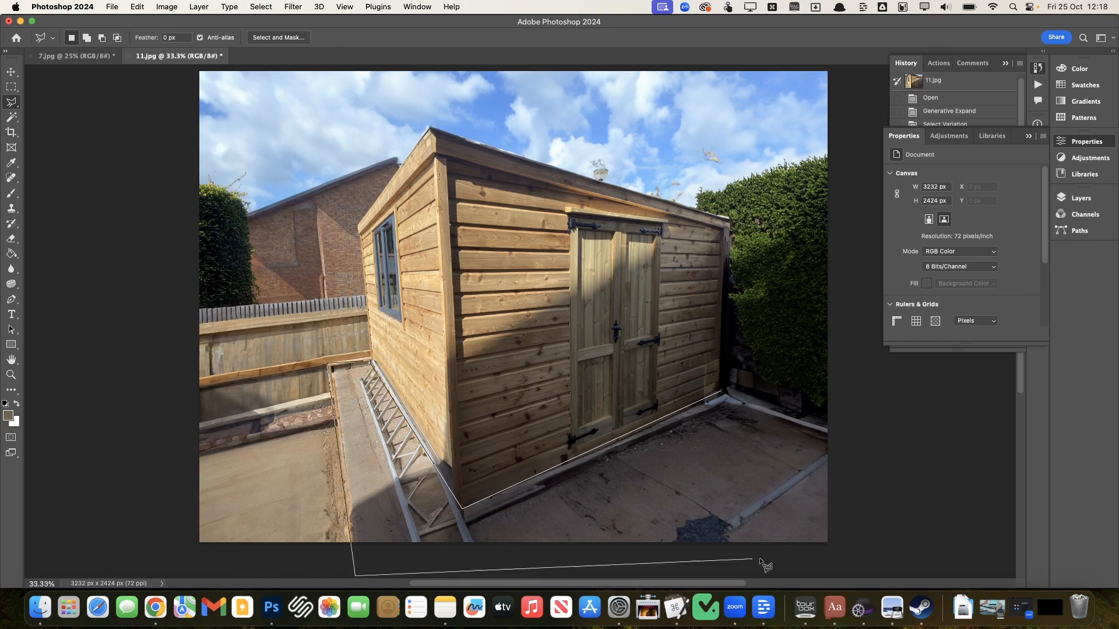
click(355, 448)
click(886, 436)
click(837, 290)
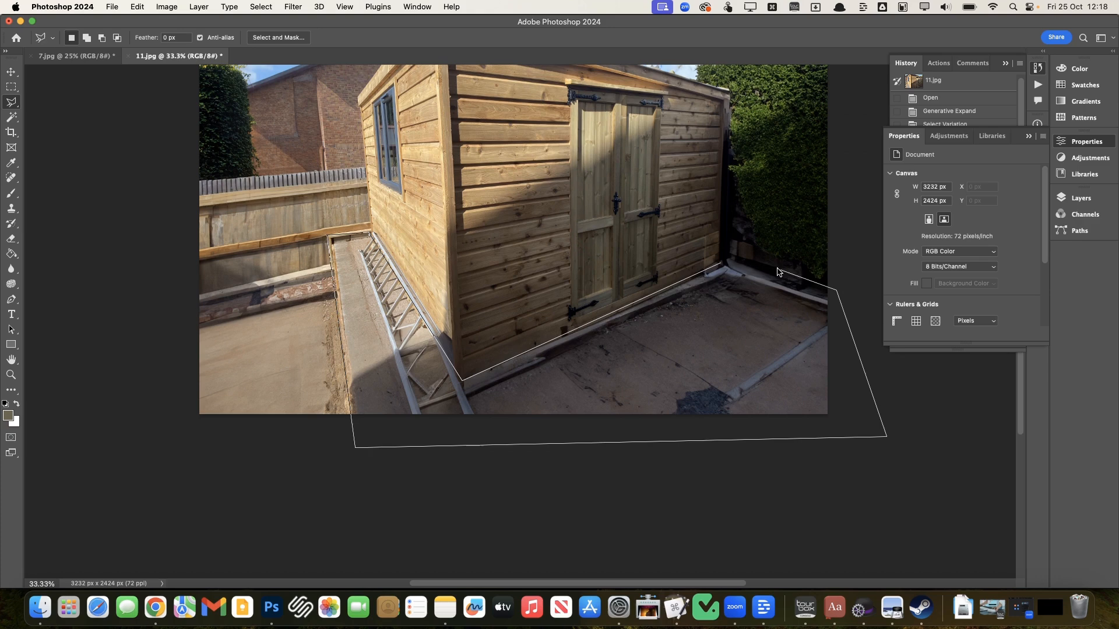
click(722, 264)
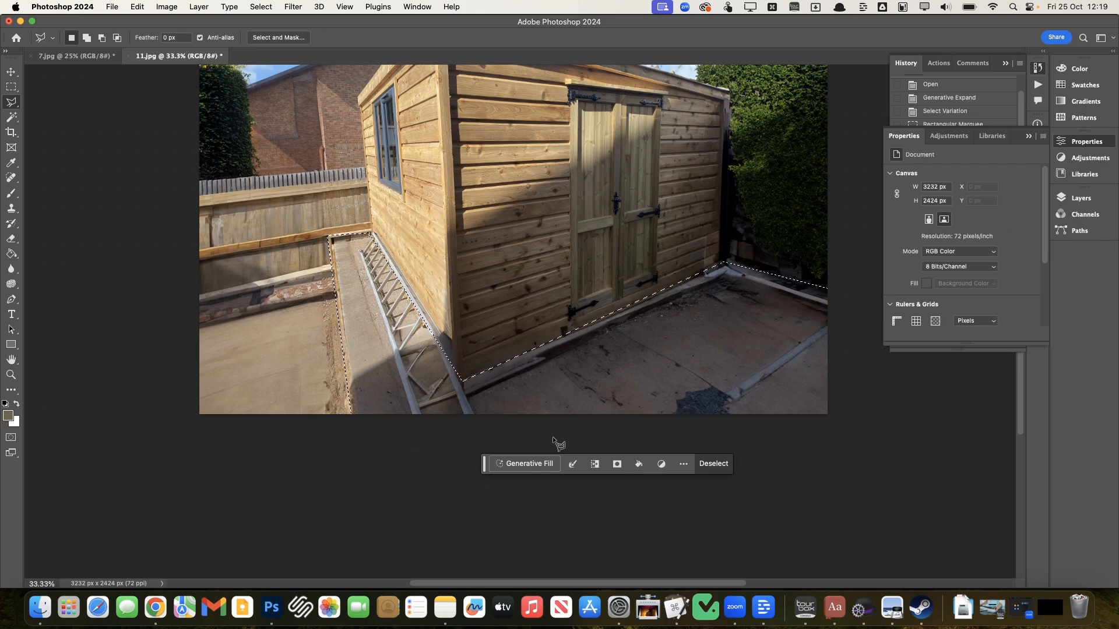
Run Generative Fill with the prompt "patio" on the selected ground.
click(527, 464)
text(patio)
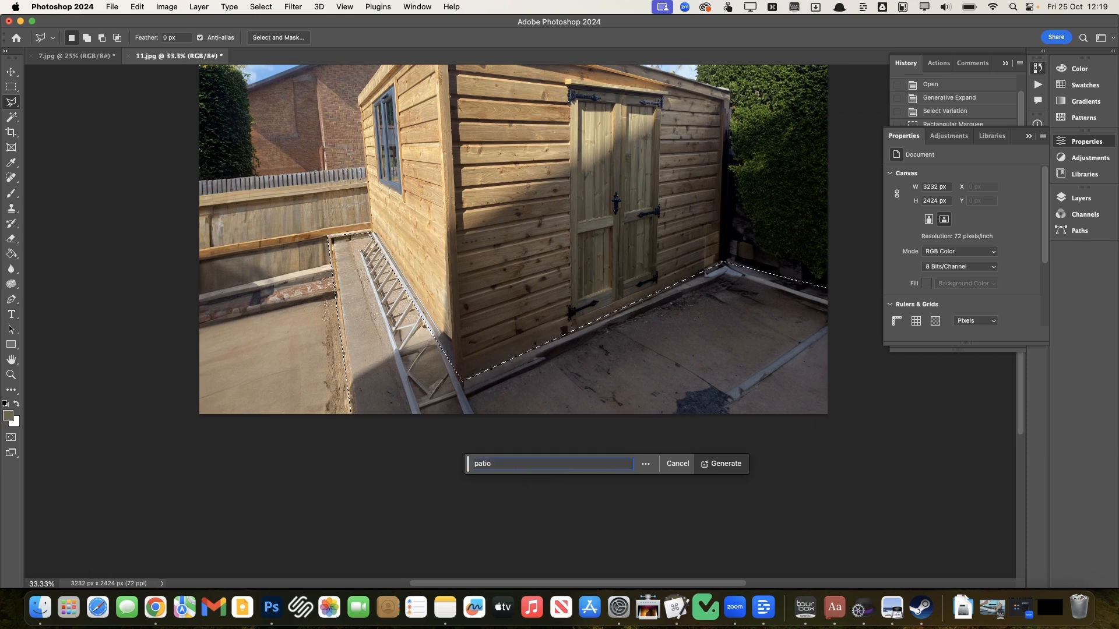
key(Return)
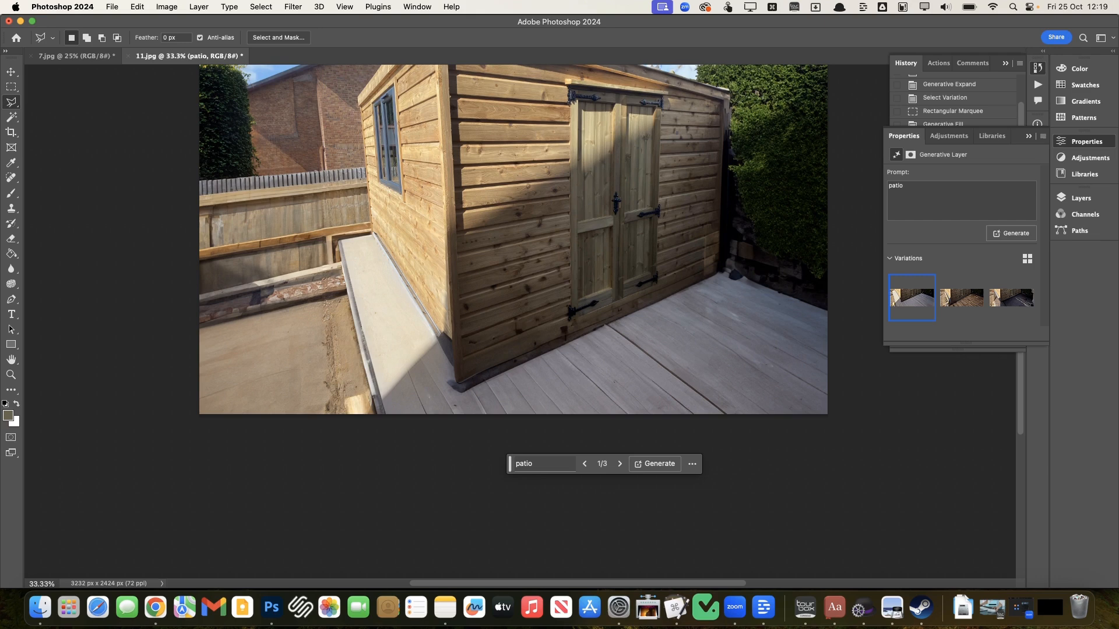
Compare the patio variations, keep the first one, and flatten the image.
click(947, 297)
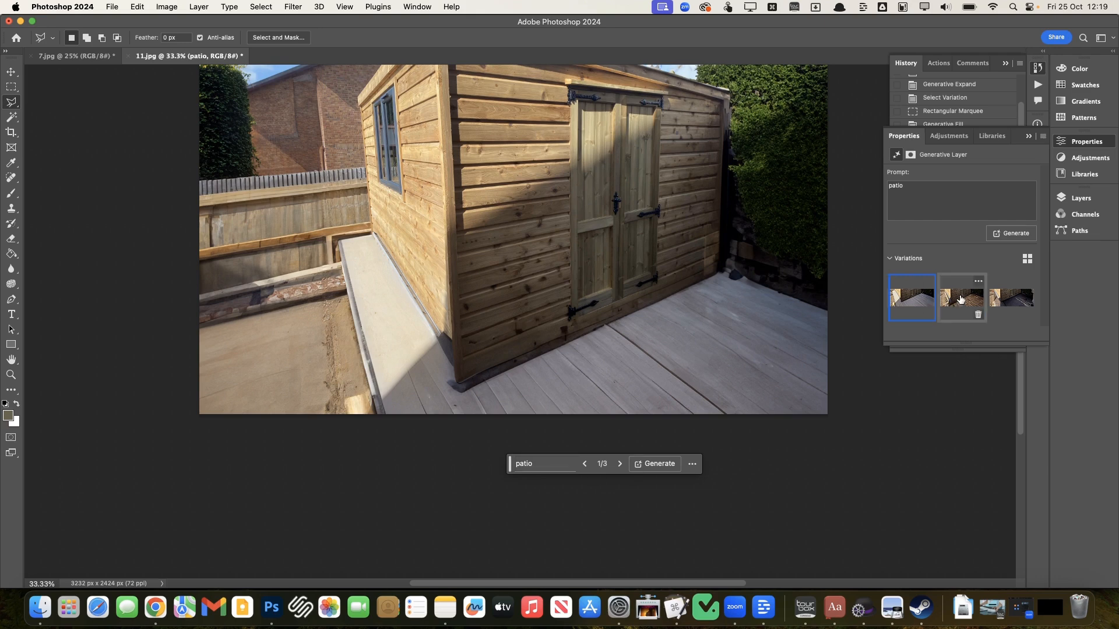
click(1012, 301)
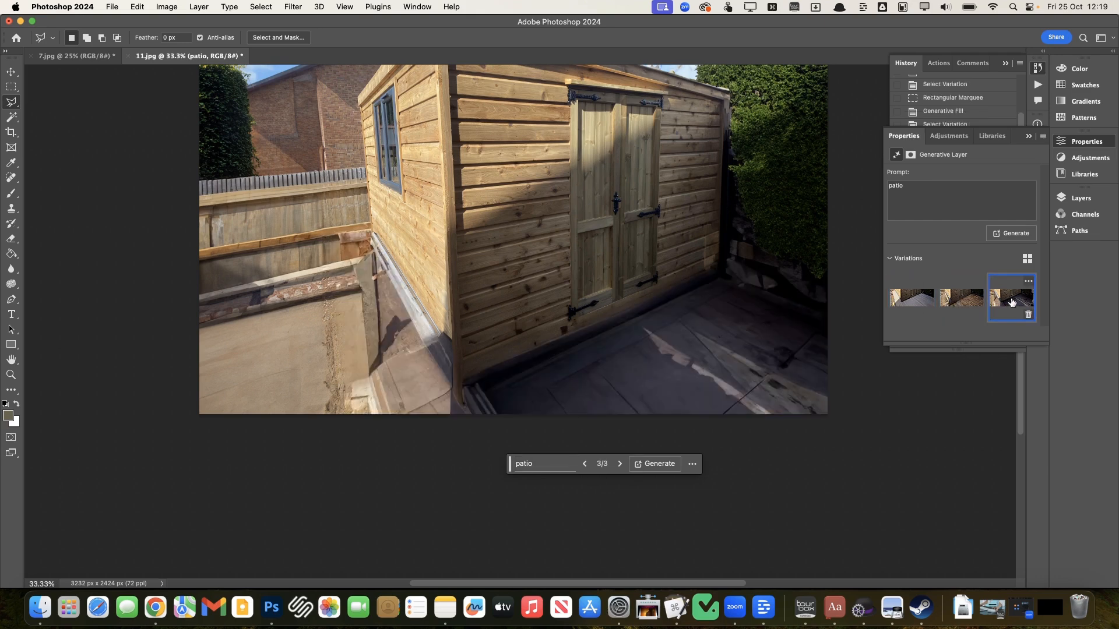
click(962, 297)
click(908, 295)
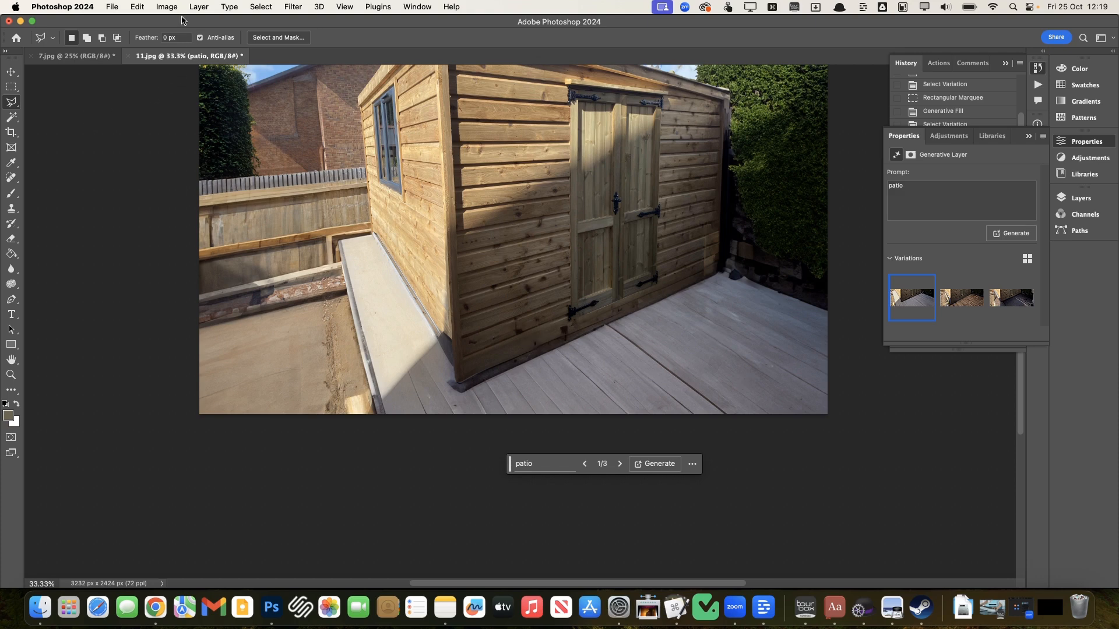
click(199, 7)
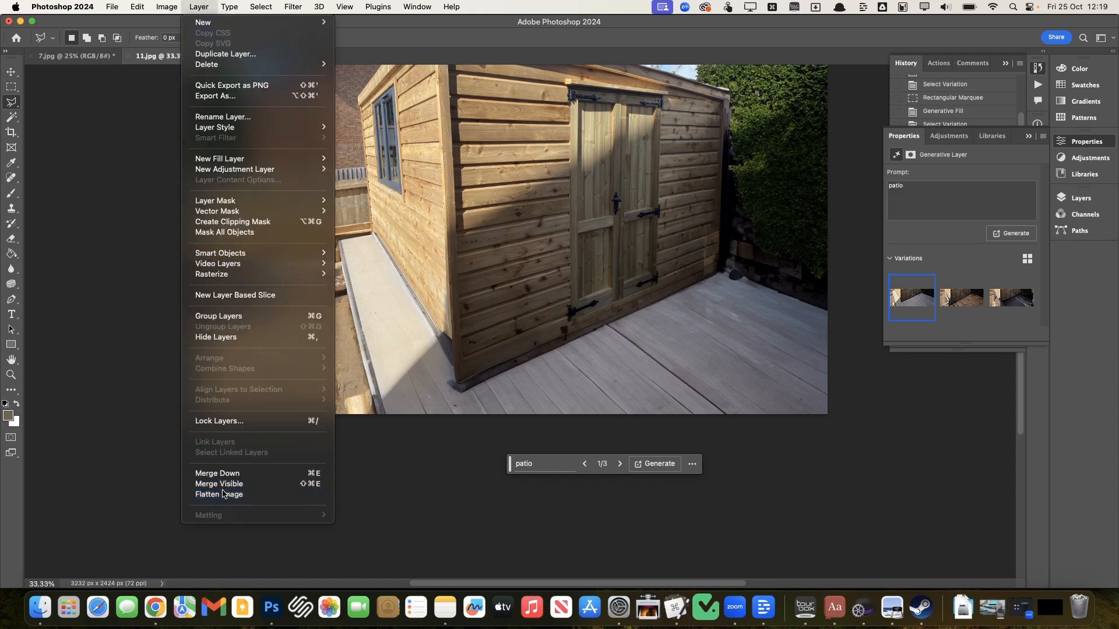
click(222, 496)
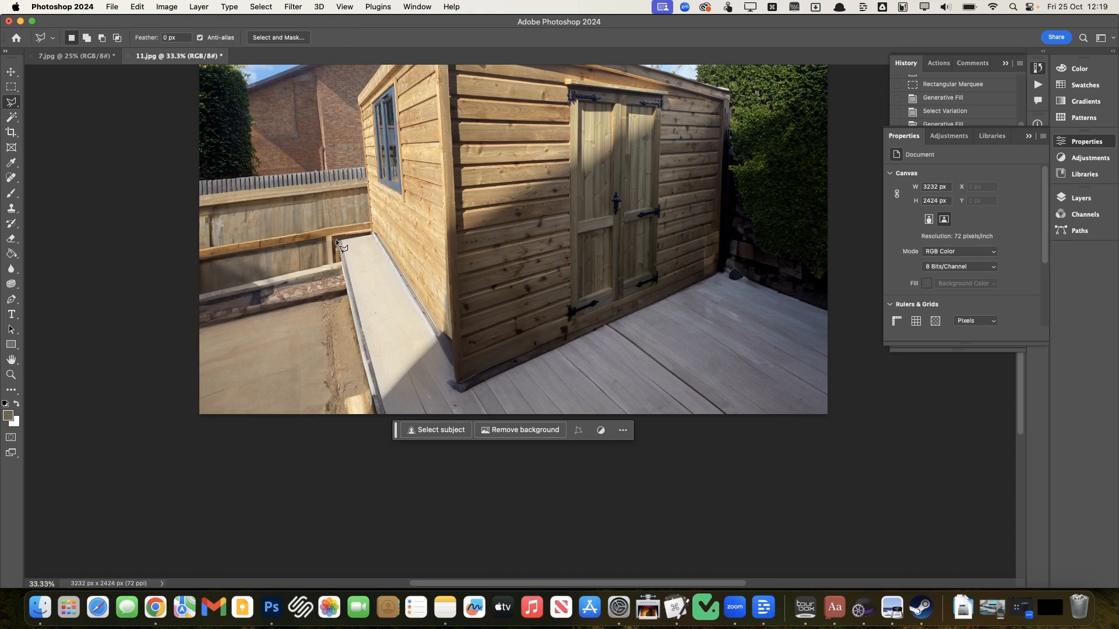
Outline the generated patio around the shed's base with the Polygonal Lasso, following the shed's lower edges.
click(337, 240)
click(379, 427)
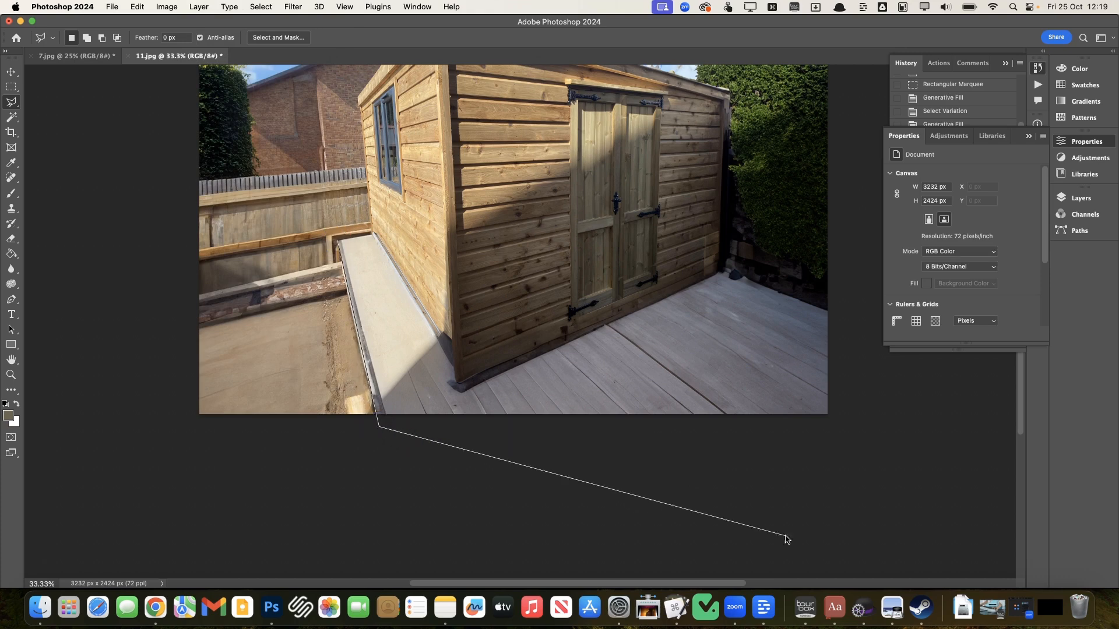
click(888, 435)
click(839, 304)
click(721, 269)
click(463, 384)
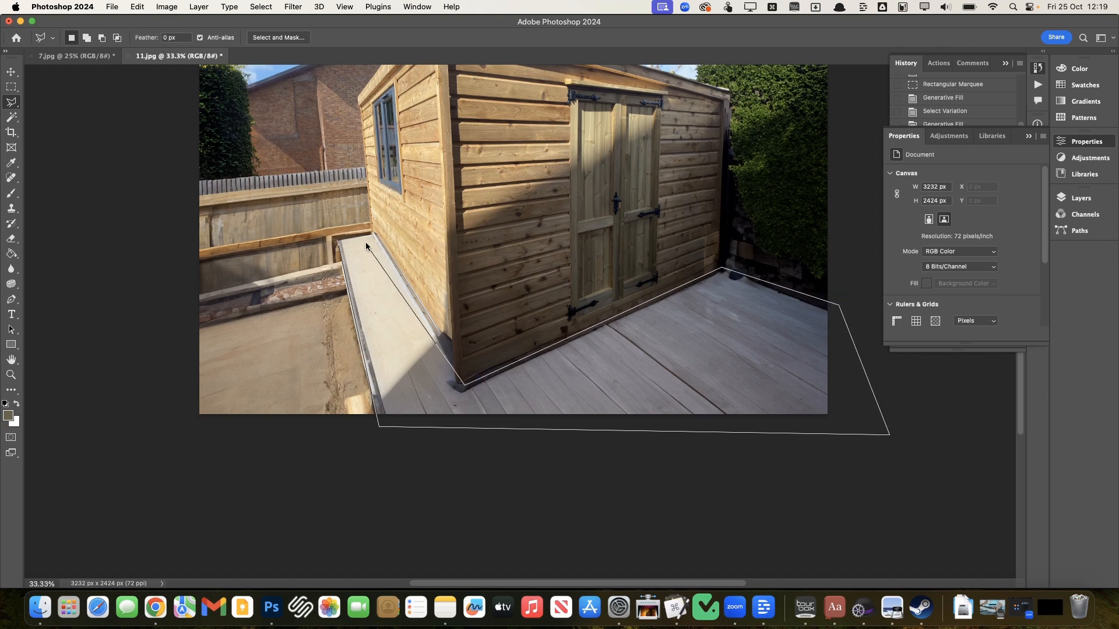
click(336, 239)
Run Generative Fill with the prompt "stone" on the selected patio area.
click(516, 451)
text(stone)
key(Return)
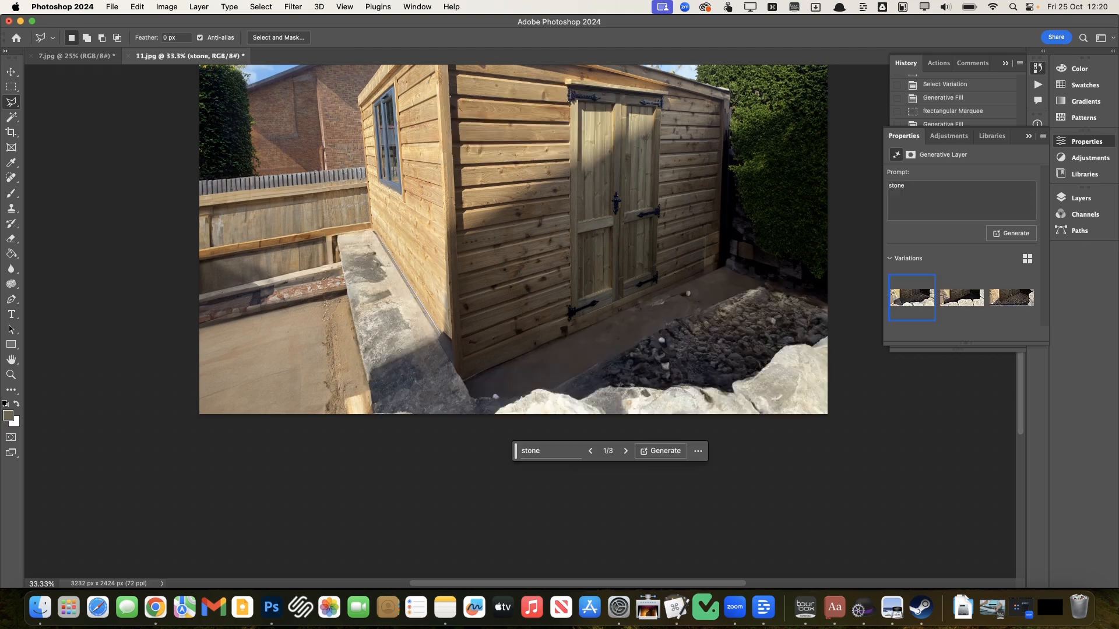
Look through the stone variations, then regenerate with the prompt "stone patio" and choose the third variation.
click(975, 310)
click(1022, 308)
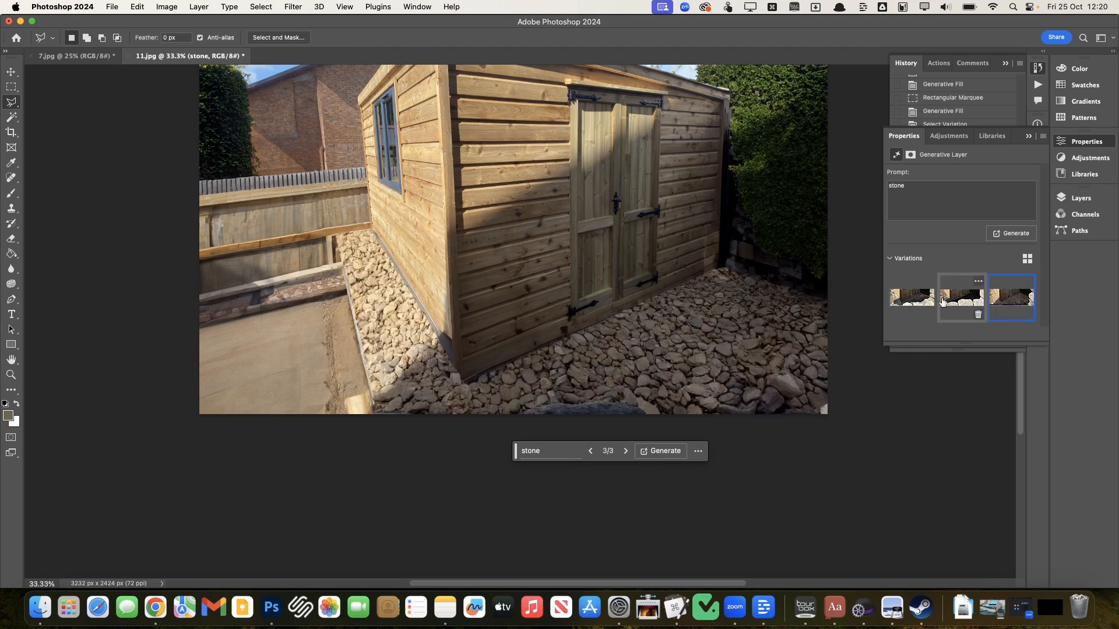
click(916, 307)
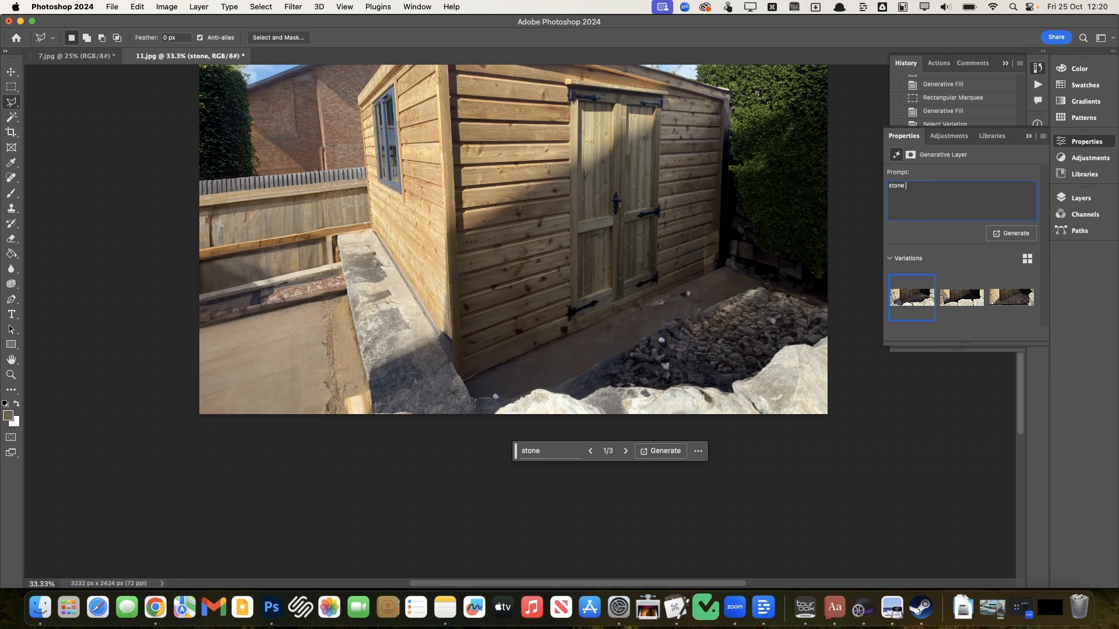
key(Return)
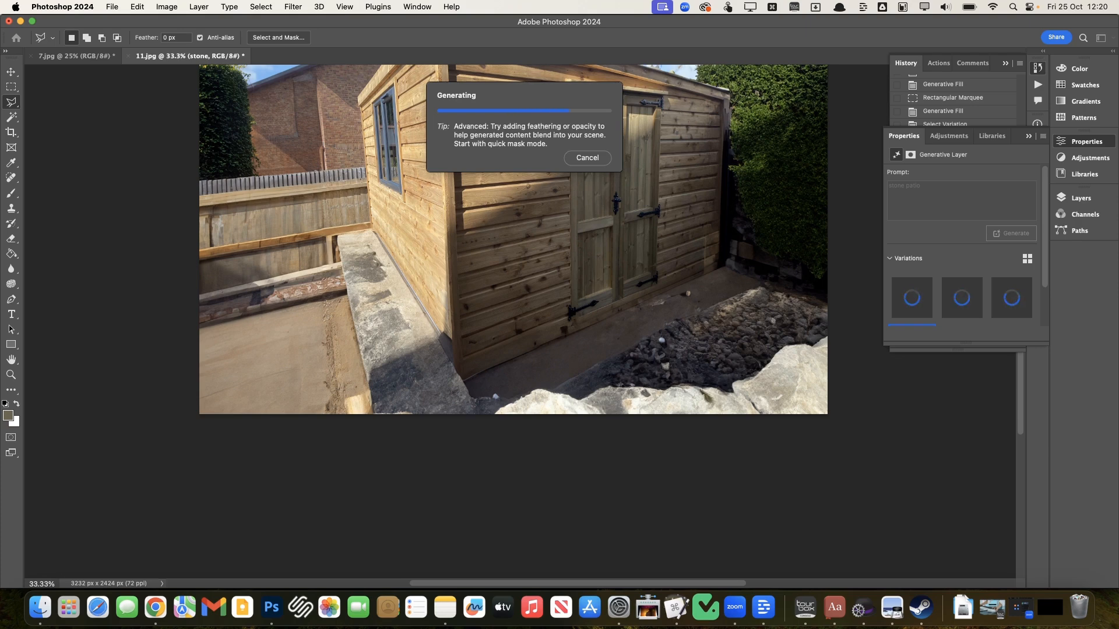
click(1002, 295)
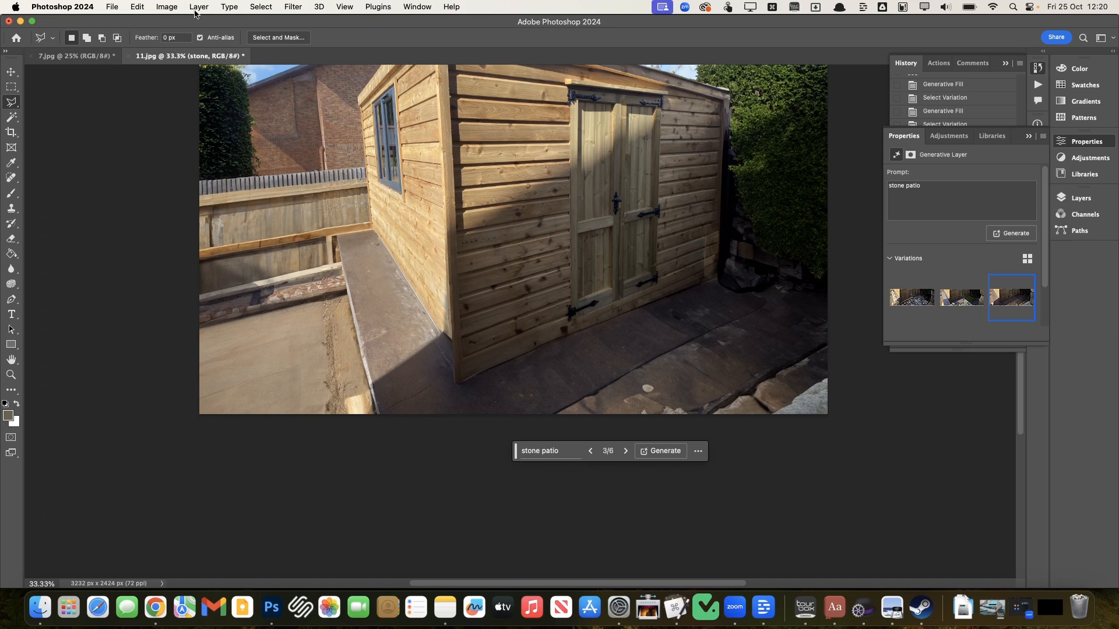
Brighten the stone patio layer with Levels, setting the midtone input to 1.14.
key(super+l)
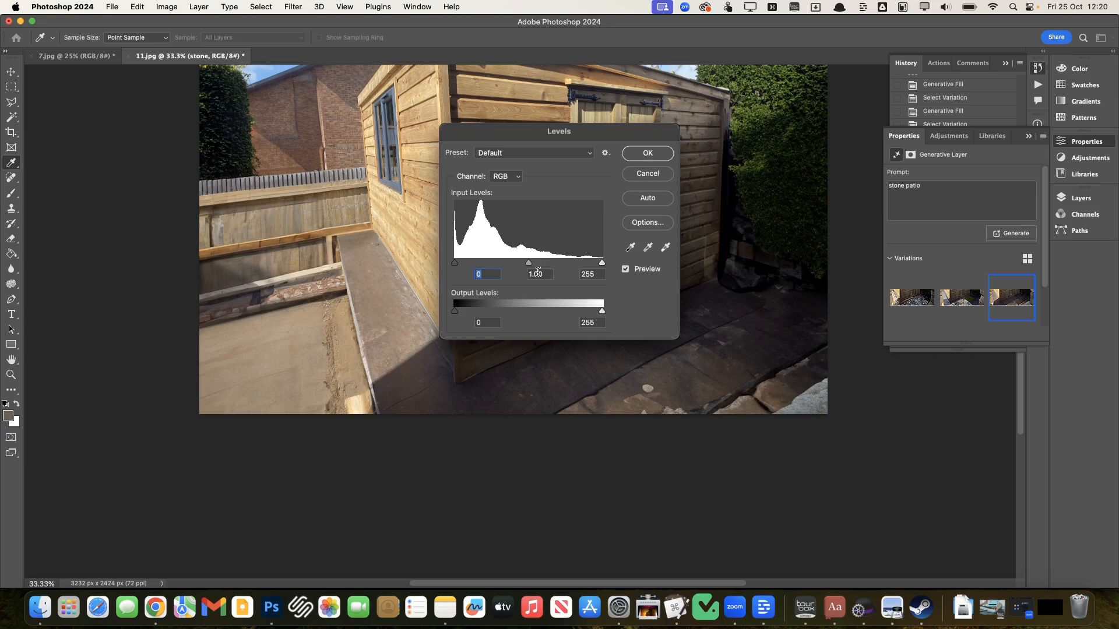
drag(529, 266, 523, 265)
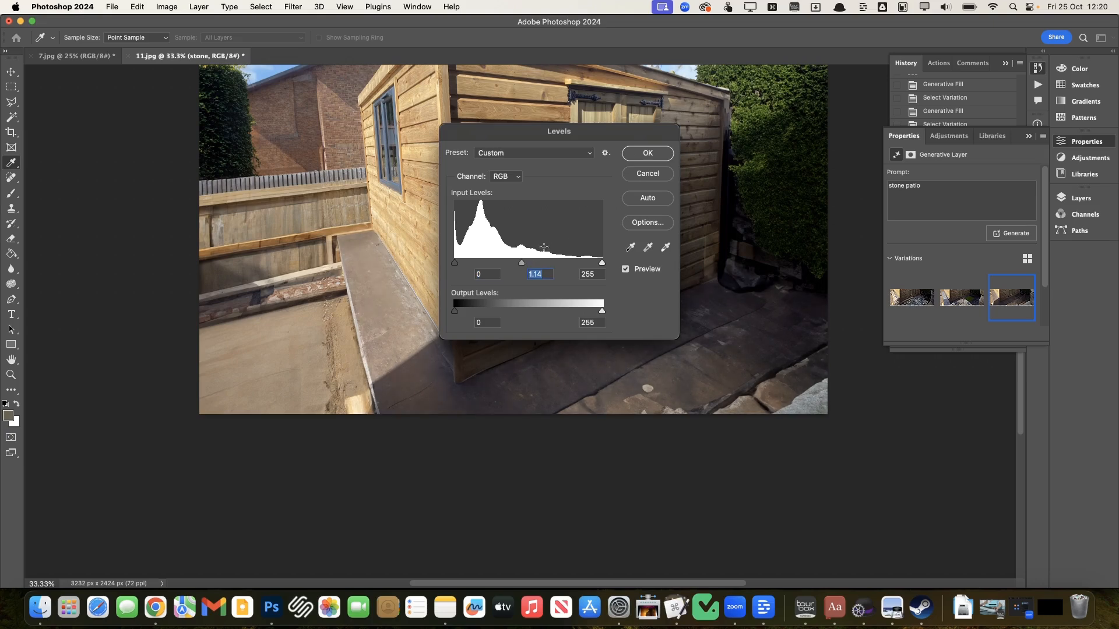
click(651, 153)
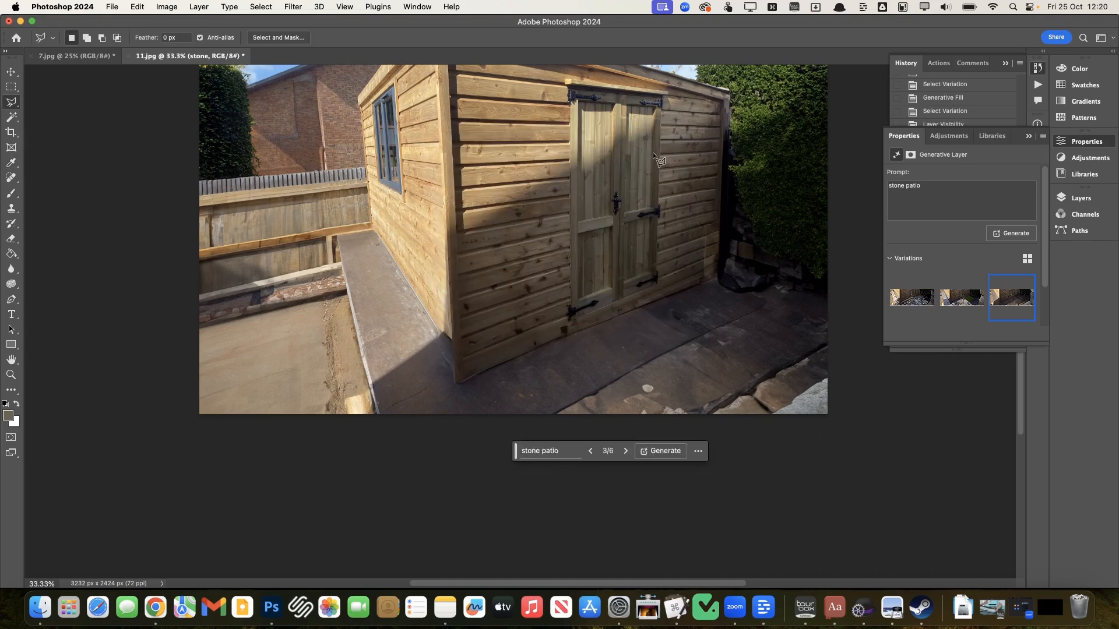
Reduce the patio layer's saturation to -55 with Hue/Saturation and flatten the image.
key(super+u)
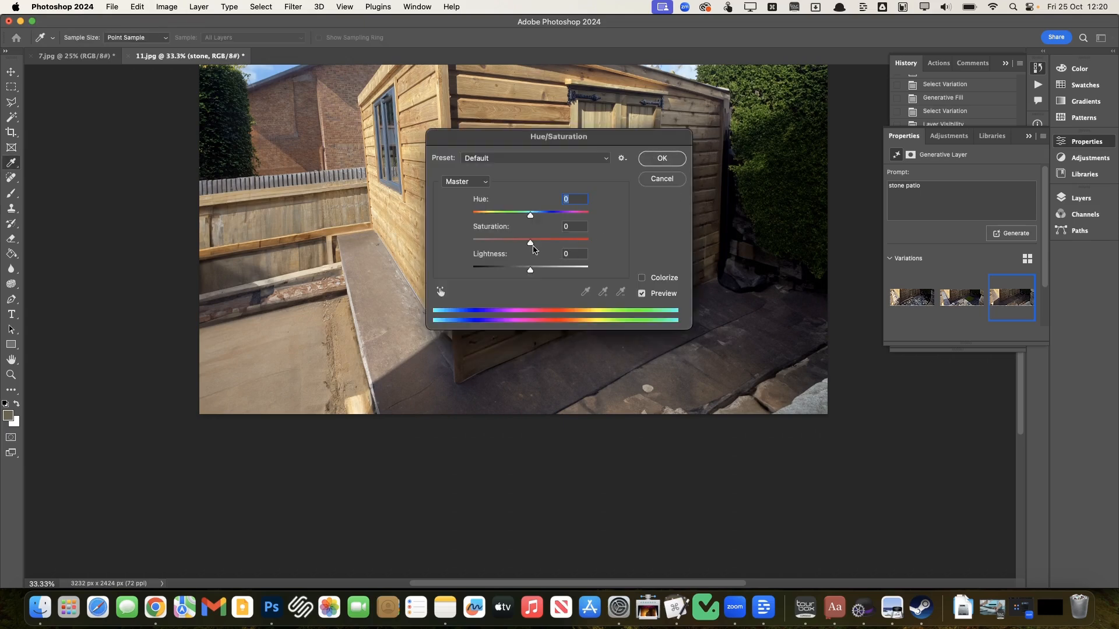
drag(529, 244, 499, 245)
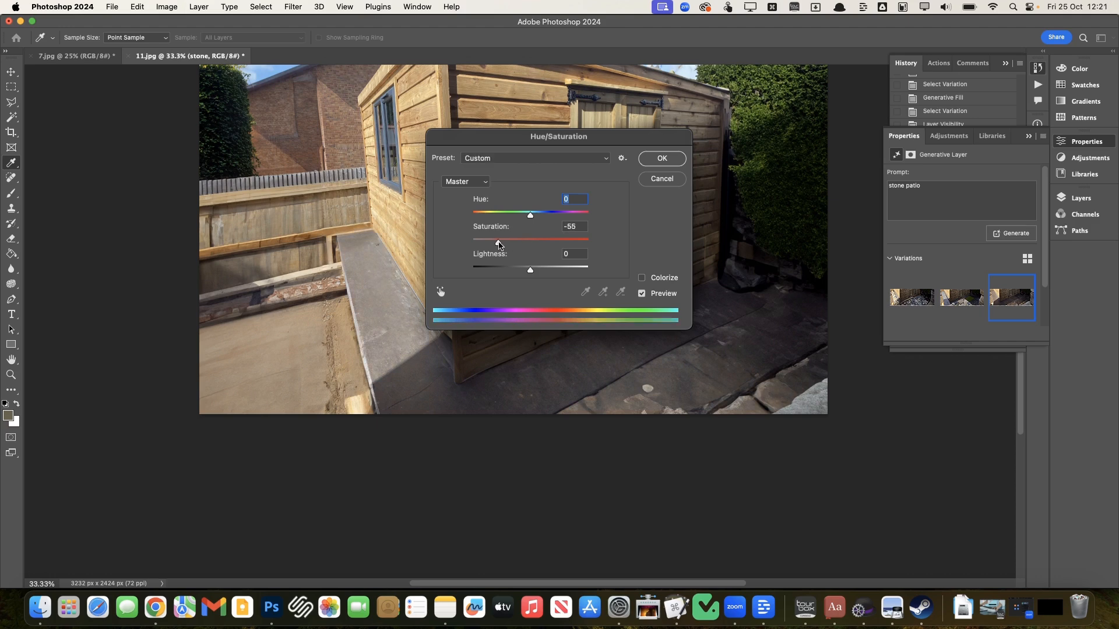
click(674, 160)
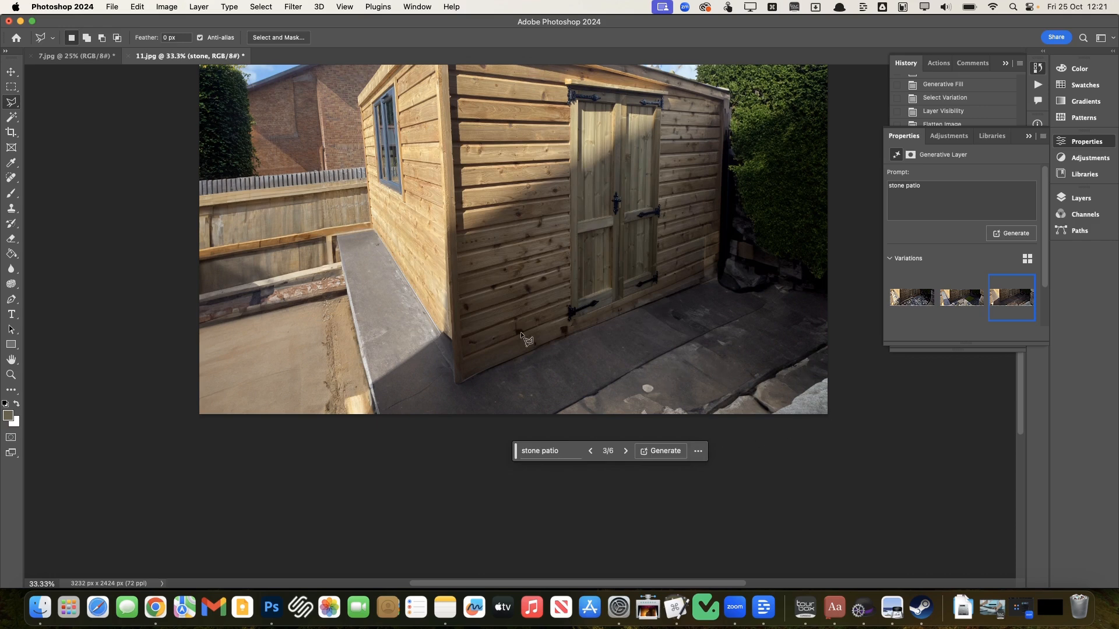
click(209, 5)
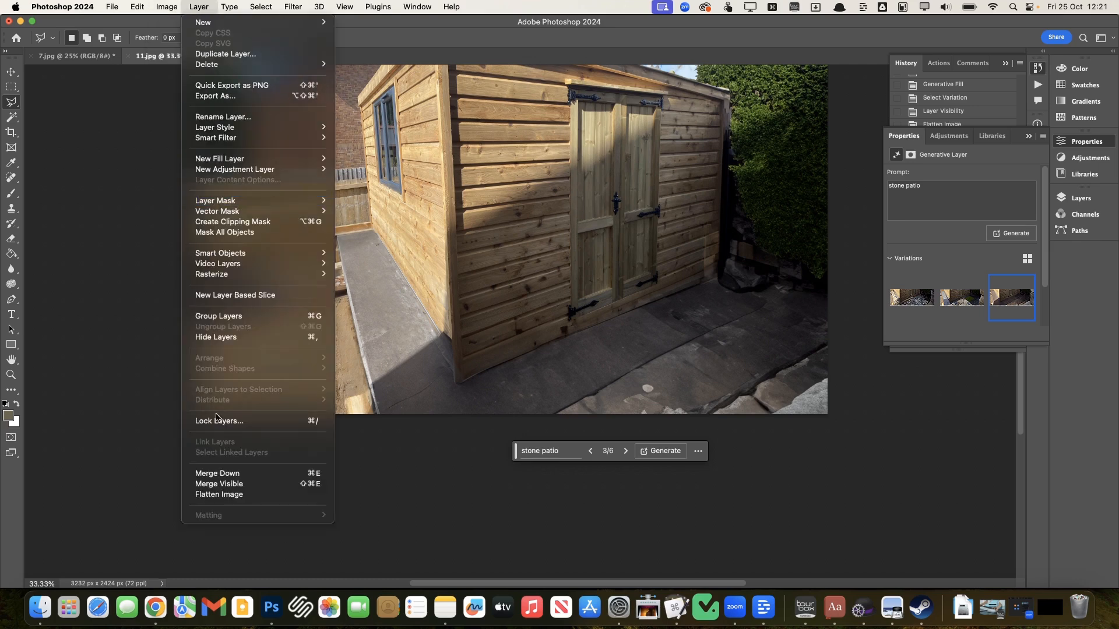
click(238, 494)
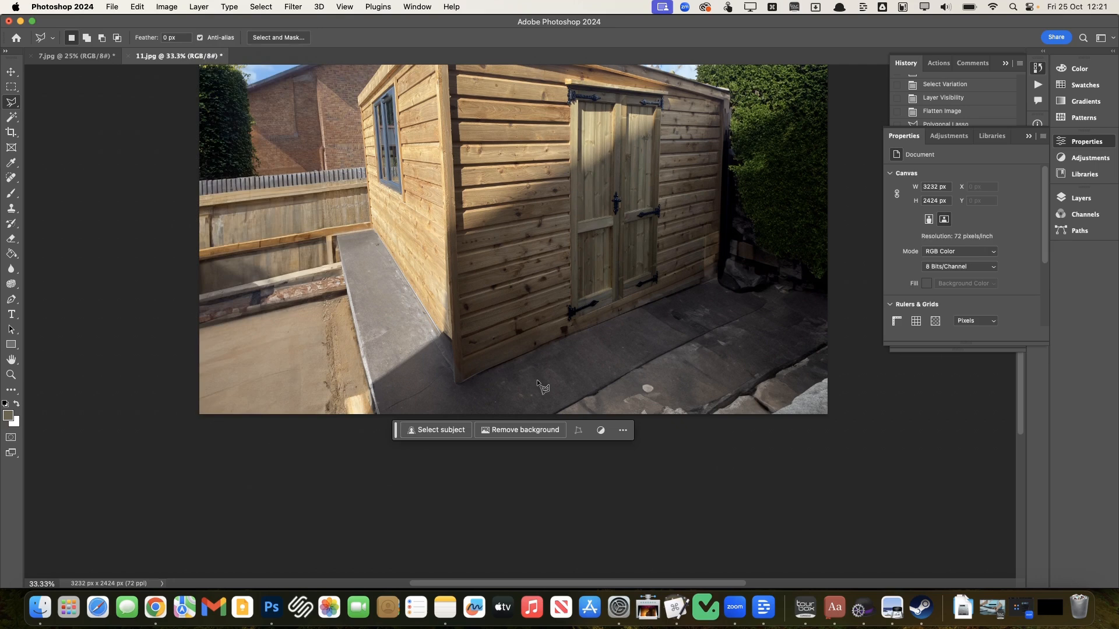
Try to heal the cracked front area of the patio with the Spot Healing Brush at size 500.
click(11, 182)
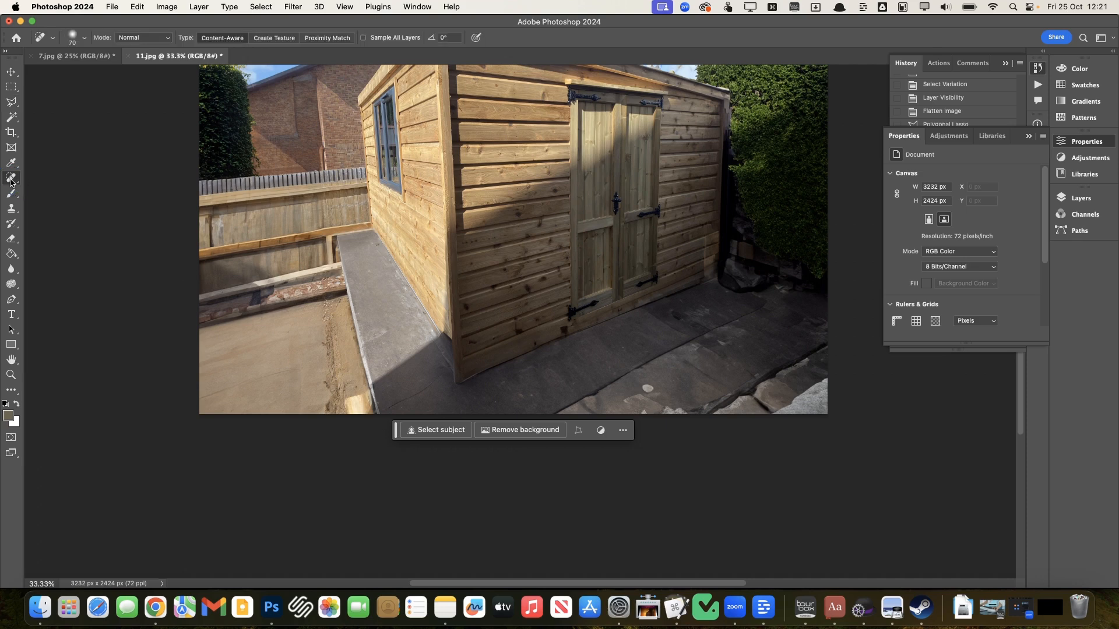
click(58, 176)
key(bracketright)
key(bracketright)
key(bracketright)
key(bracketright)
key(bracketright)
key(bracketright)
key(bracketright)
key(bracketright)
key(bracketright)
key(bracketright)
mouse_move(569, 401)
mouse_down()
mouse_move(646, 387)
mouse_move(812, 399)
mouse_move(645, 402)
mouse_move(731, 369)
mouse_move(606, 404)
mouse_move(840, 391)
mouse_move(892, 530)
mouse_up()
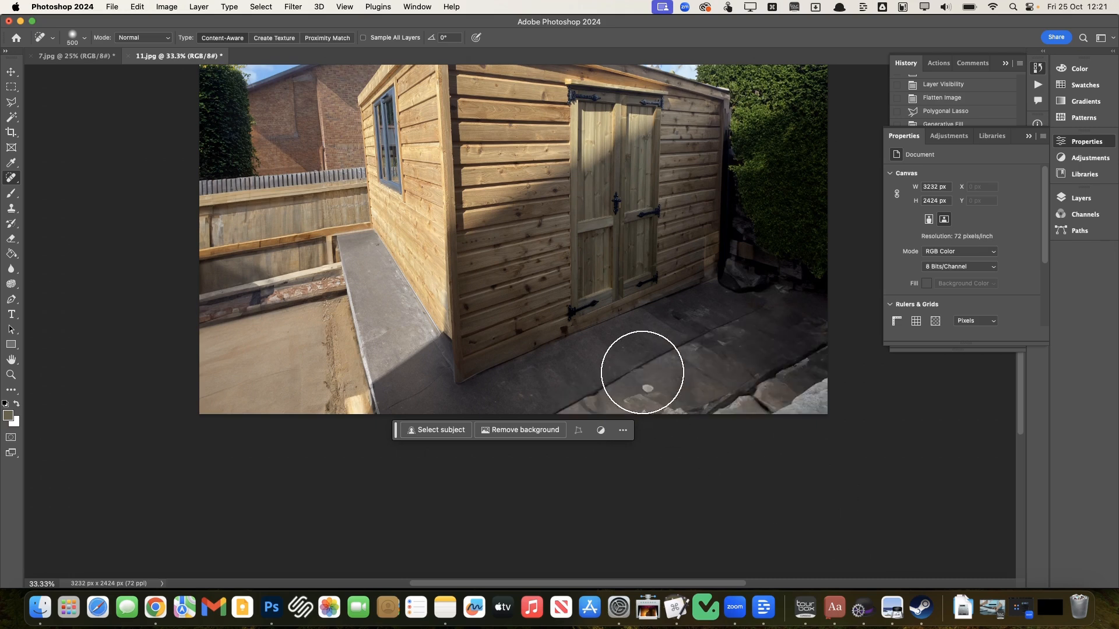
Paint out the patio's cracks, pale stones and corner rocks with the Spot Healing Brush at size 175.
key(bracketleft)
key(bracketleft)
key(bracketleft)
key(bracketleft)
key(bracketleft)
key(bracketleft)
key(bracketleft)
key(bracketleft)
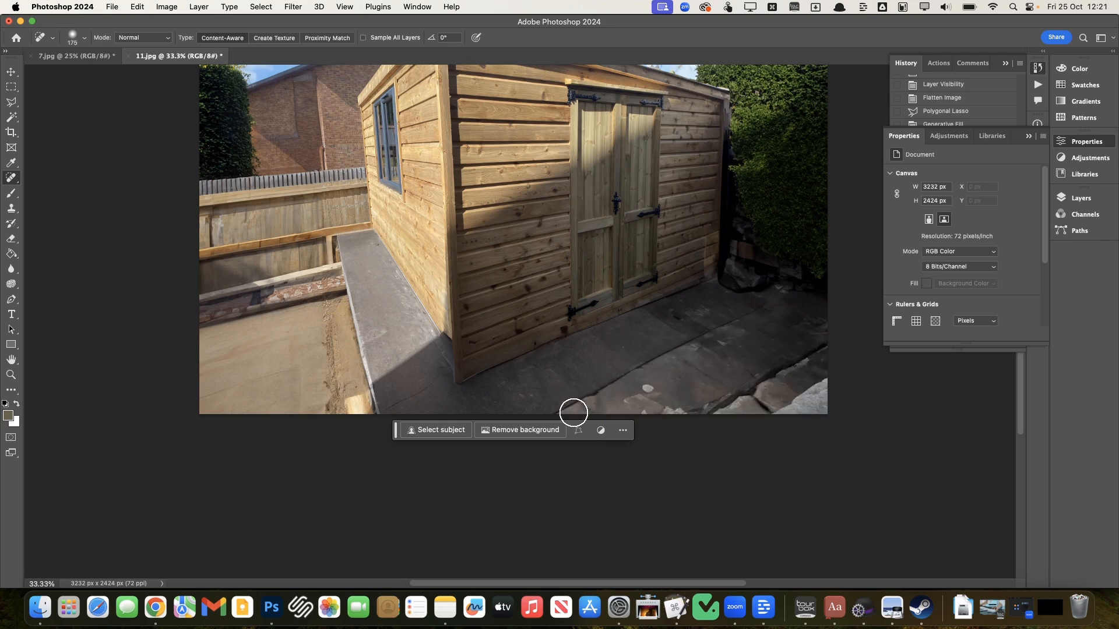
mouse_move(562, 415)
mouse_down()
mouse_move(692, 356)
mouse_move(753, 312)
mouse_up()
drag(639, 404, 597, 408)
drag(702, 417, 799, 342)
mouse_move(754, 400)
mouse_down()
mouse_move(826, 387)
mouse_move(777, 387)
mouse_move(833, 428)
mouse_up()
mouse_move(722, 407)
mouse_down()
mouse_move(803, 363)
mouse_move(873, 388)
mouse_move(809, 403)
mouse_move(776, 379)
mouse_move(810, 376)
mouse_move(818, 359)
mouse_move(779, 351)
mouse_move(803, 369)
mouse_move(864, 376)
mouse_move(824, 350)
mouse_up()
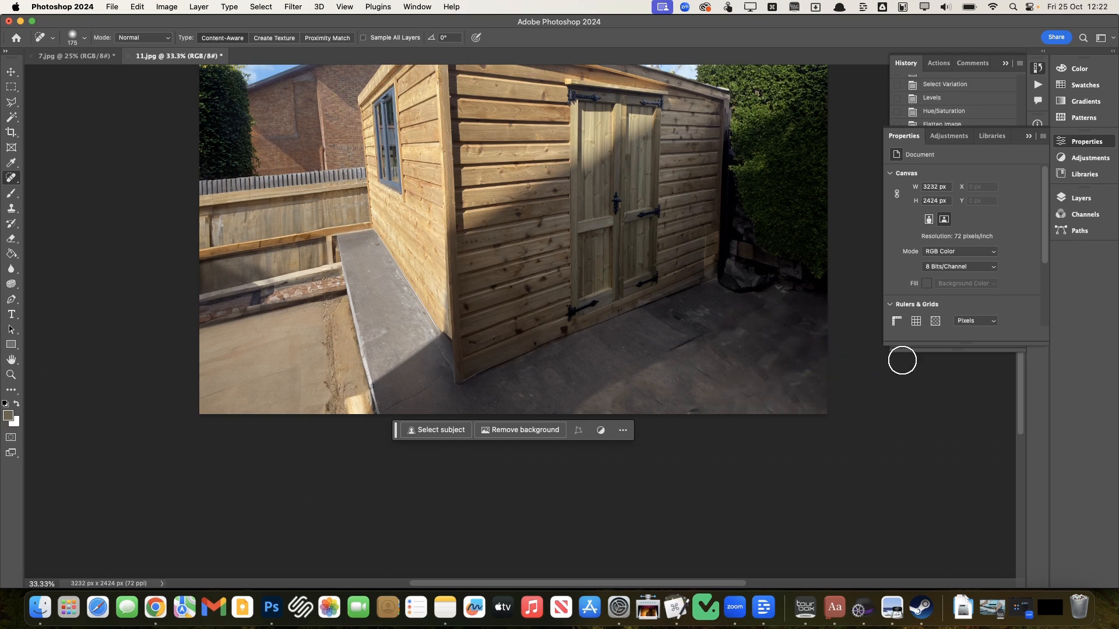
Remove the bird from the sky above the hedge with the Spot Healing Brush.
scroll(648, 373, up, 5)
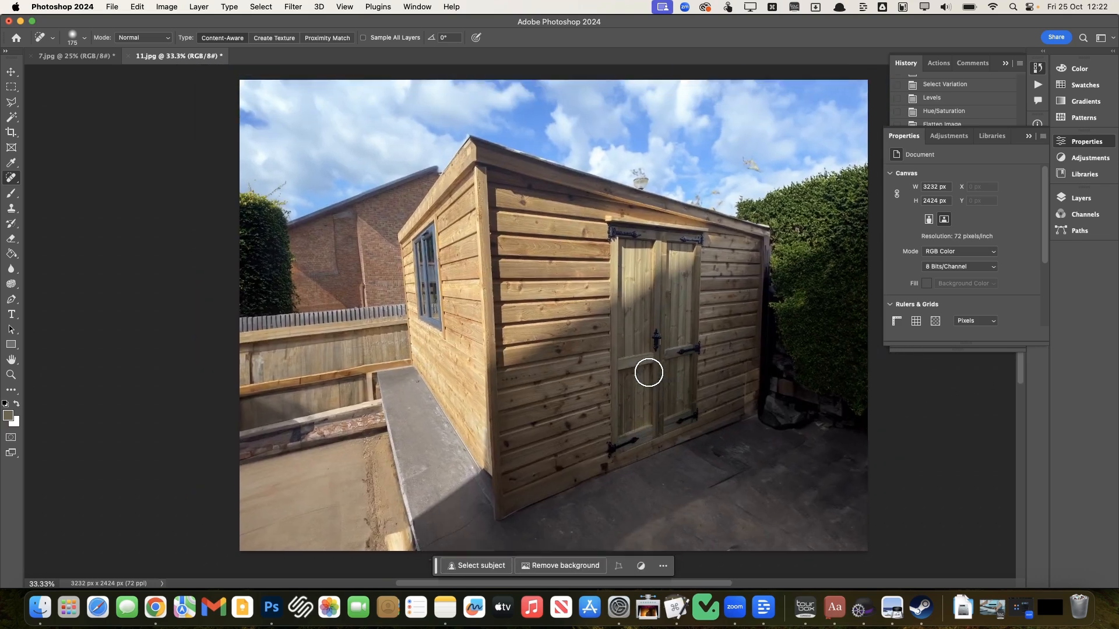
scroll(648, 373, up, 1)
click(753, 185)
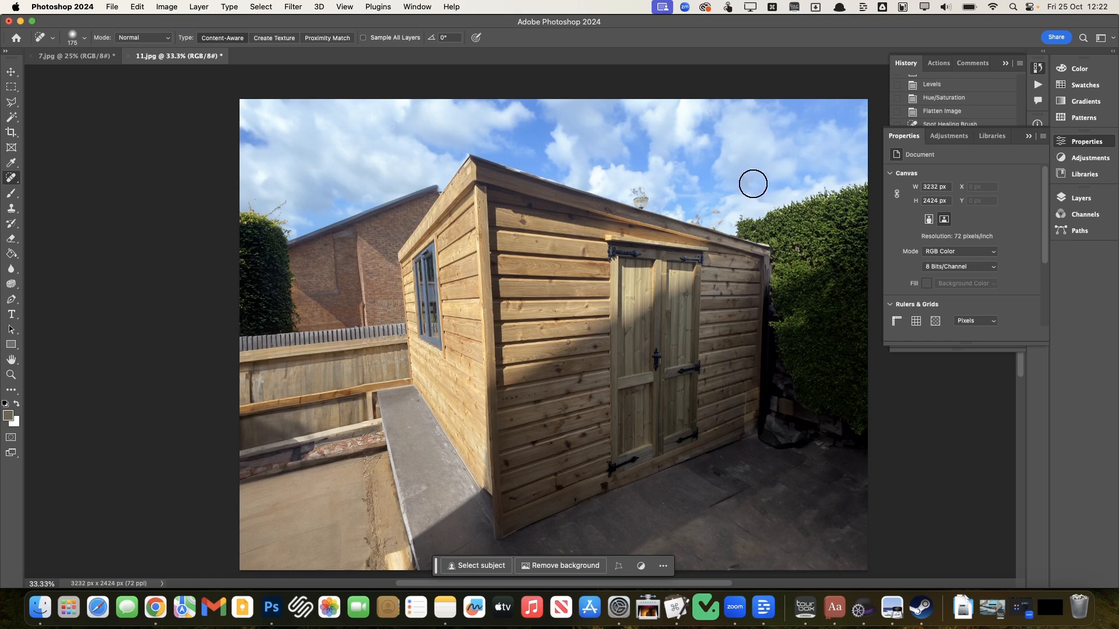
click(742, 176)
click(752, 179)
click(756, 178)
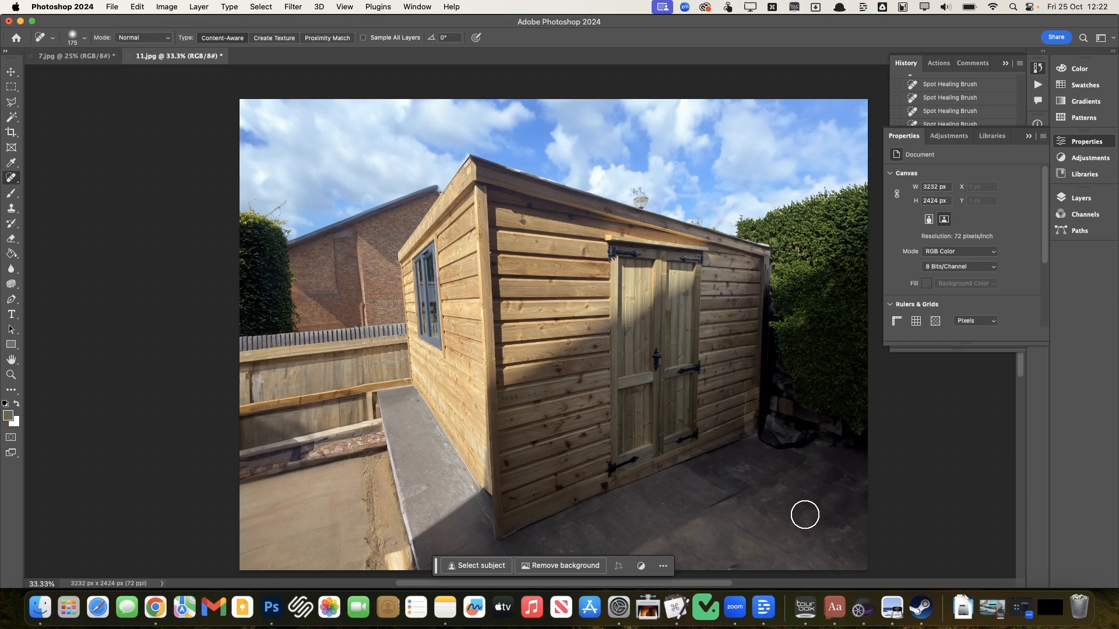
Heal the remaining marks on the dark patio in front of the shed doors and check the whole picture.
scroll(738, 416, down, 2)
mouse_move(738, 416)
mouse_down()
mouse_move(714, 424)
mouse_move(694, 395)
mouse_up()
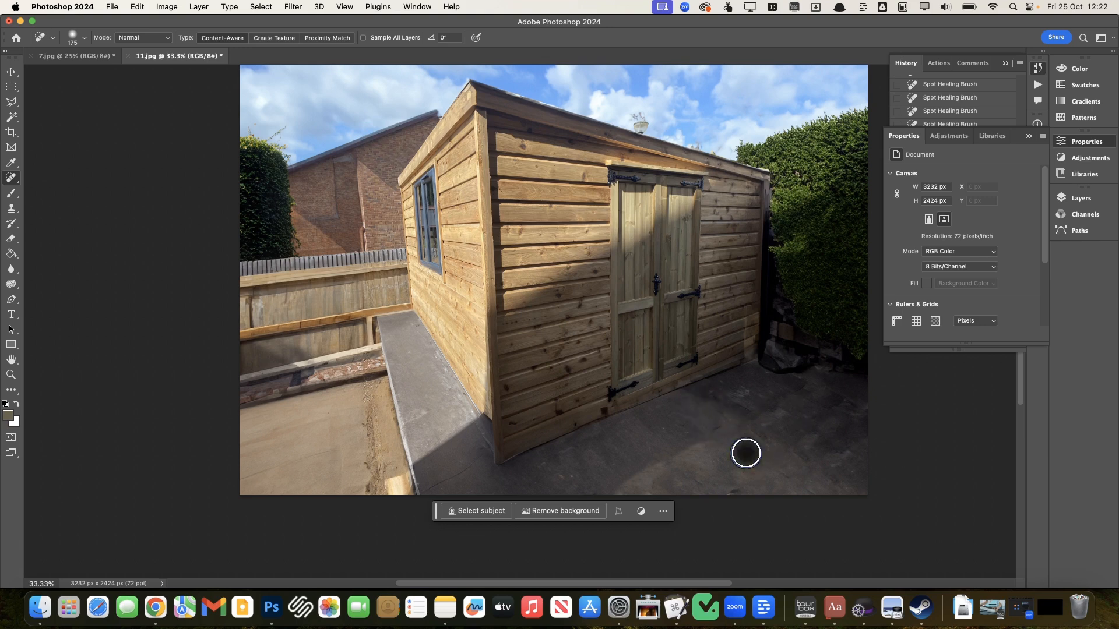
scroll(552, 452, left, 4)
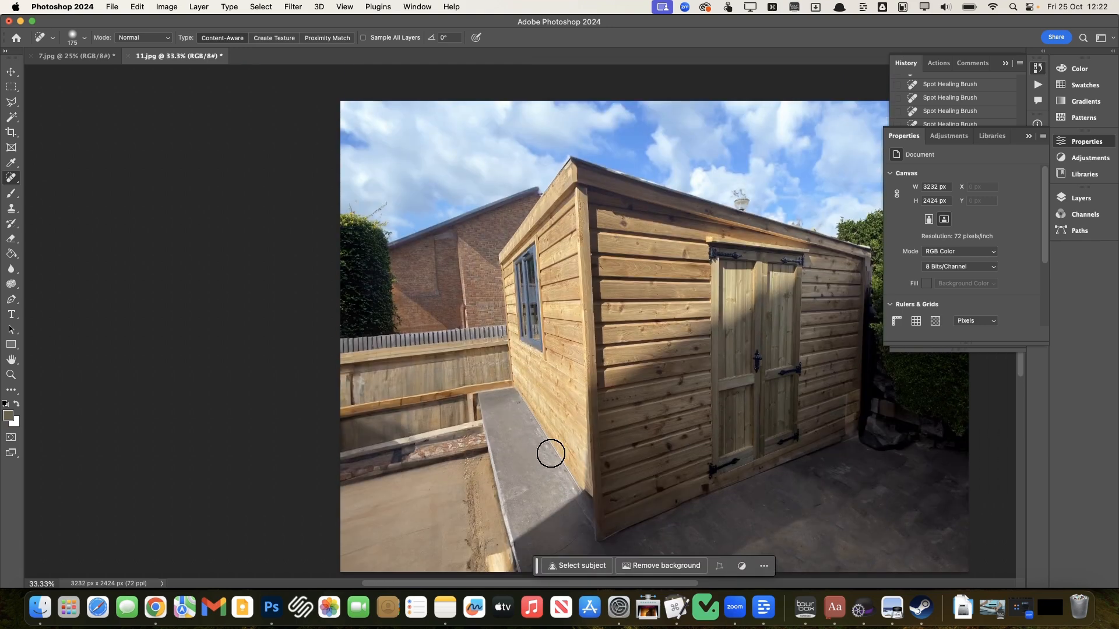
scroll(551, 453, down, 1)
scroll(551, 453, right, 5)
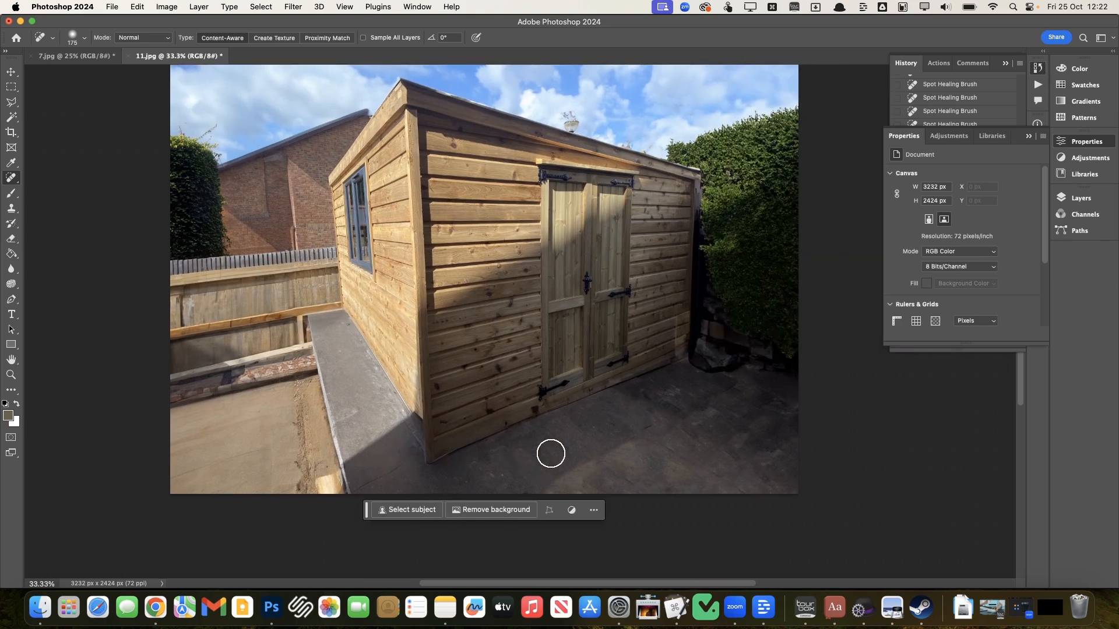
Outline the bare ground and low brick edging between the fence and the concrete path with the Polygonal Lasso.
scroll(551, 453, left, 3)
scroll(551, 453, up, 1)
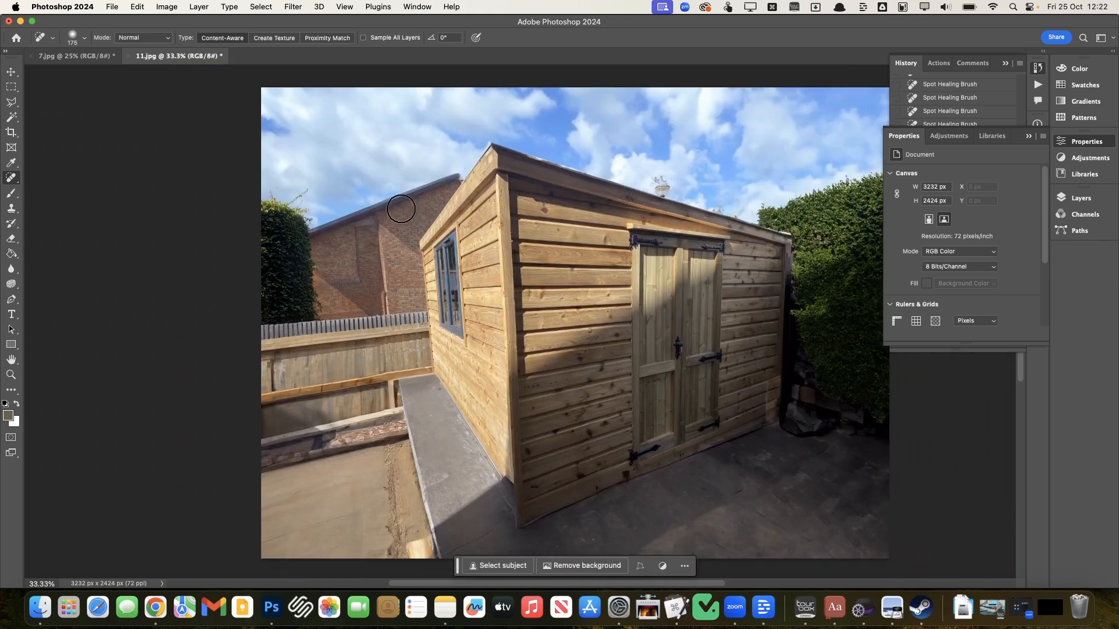
scroll(407, 263, down, 3)
scroll(407, 263, left, 2)
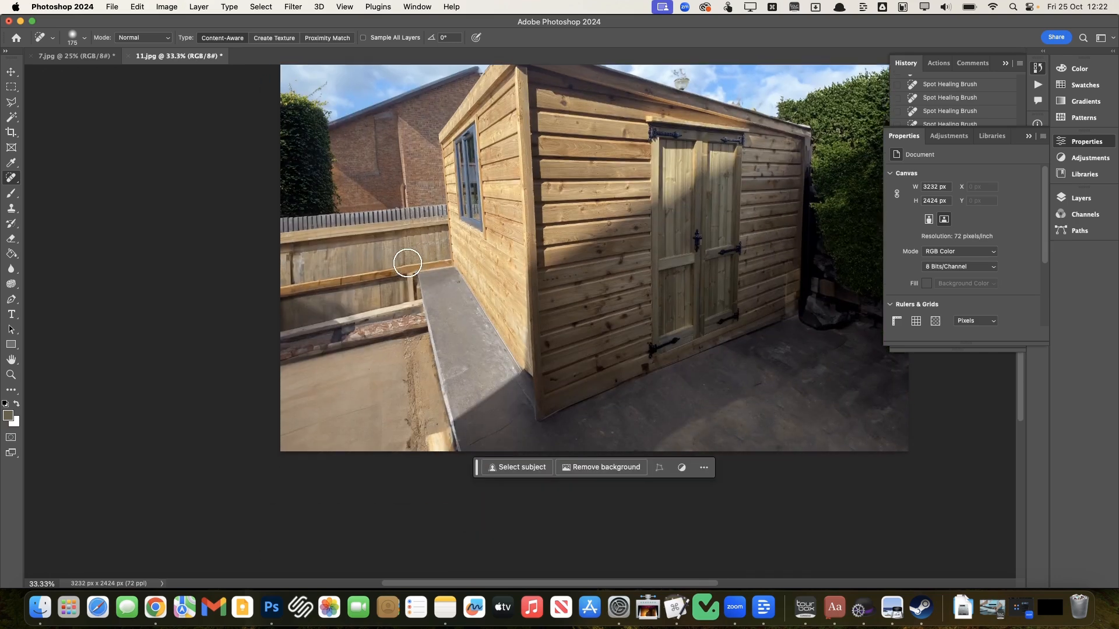
click(11, 102)
click(271, 343)
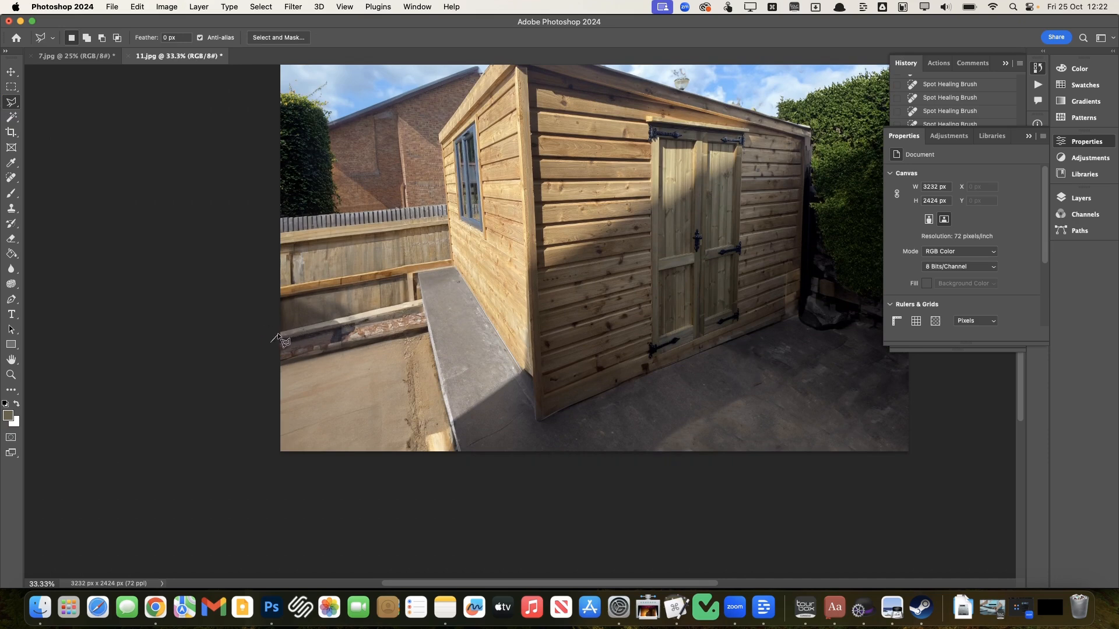
click(279, 333)
click(422, 296)
click(464, 483)
click(202, 495)
click(271, 342)
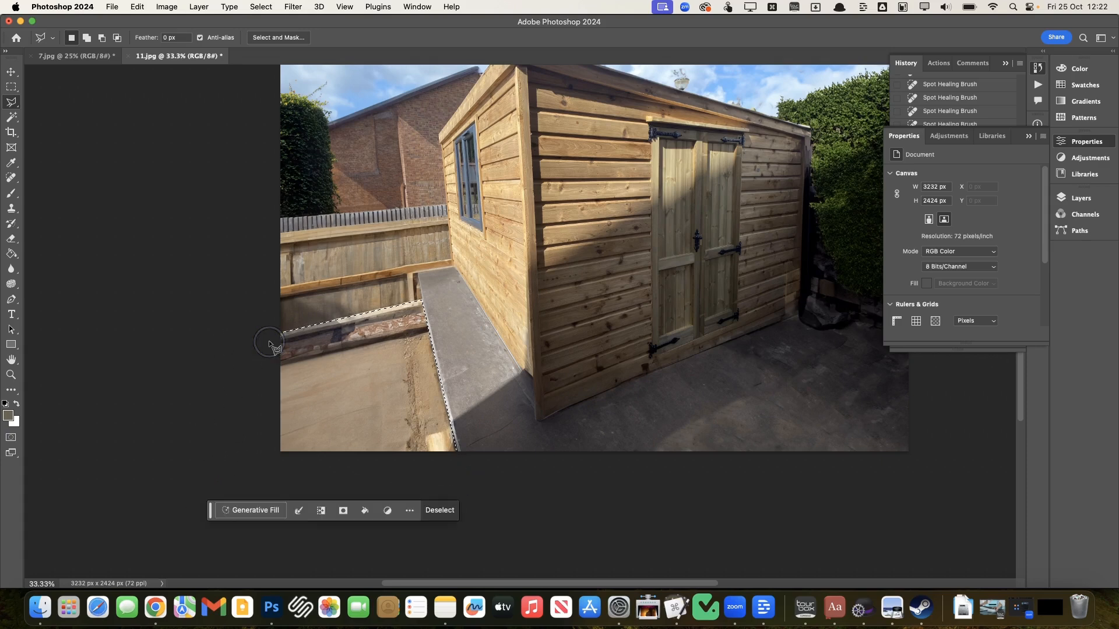
Fill the selected ground using Generative Fill with the prompt "lawn", keep the first variation and flatten the image.
click(244, 508)
text(lawn)
key(Return)
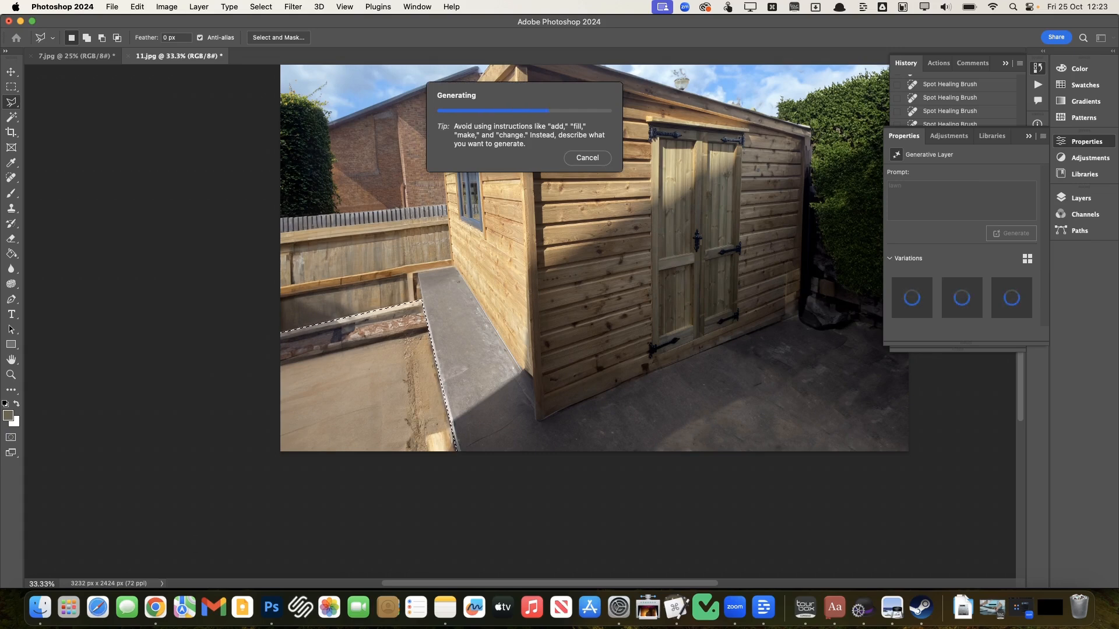
click(962, 298)
click(1011, 297)
click(911, 297)
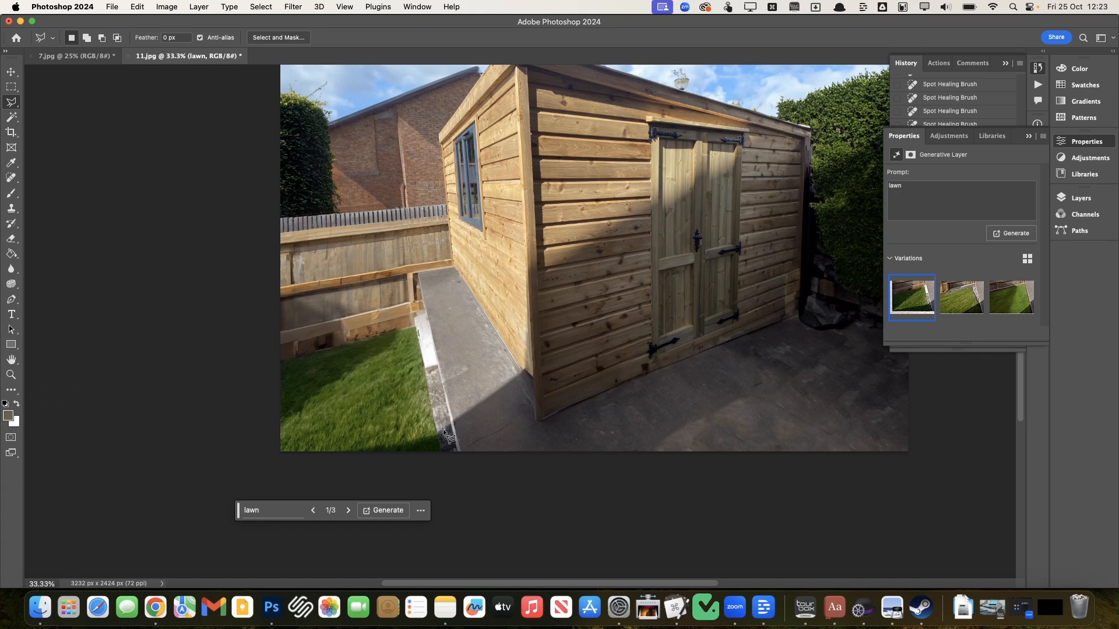
click(198, 7)
click(245, 494)
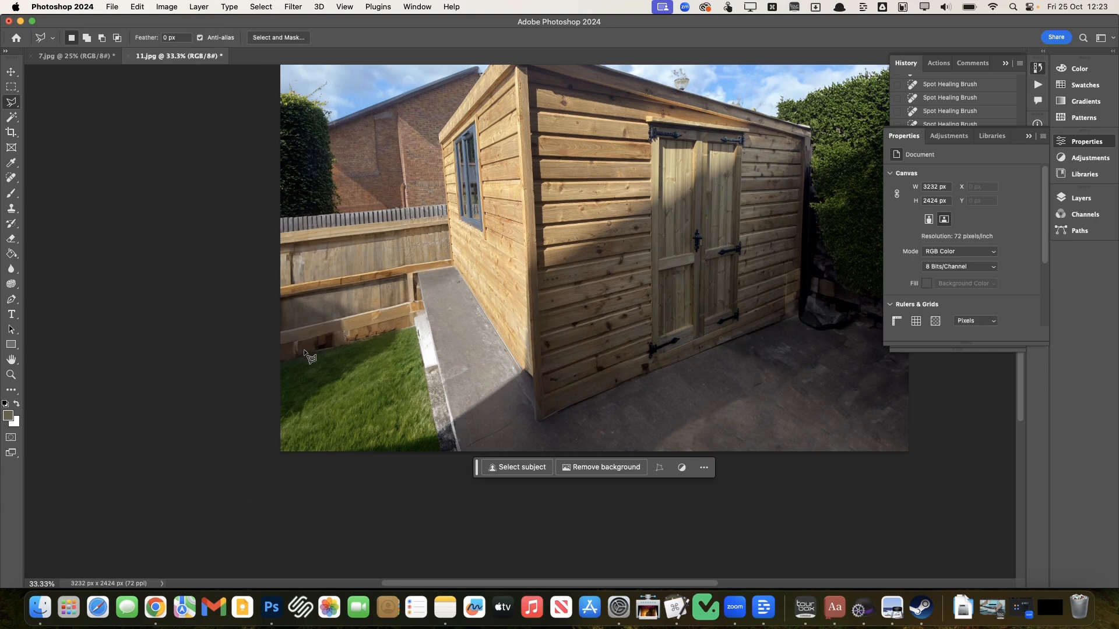
key(super+1)
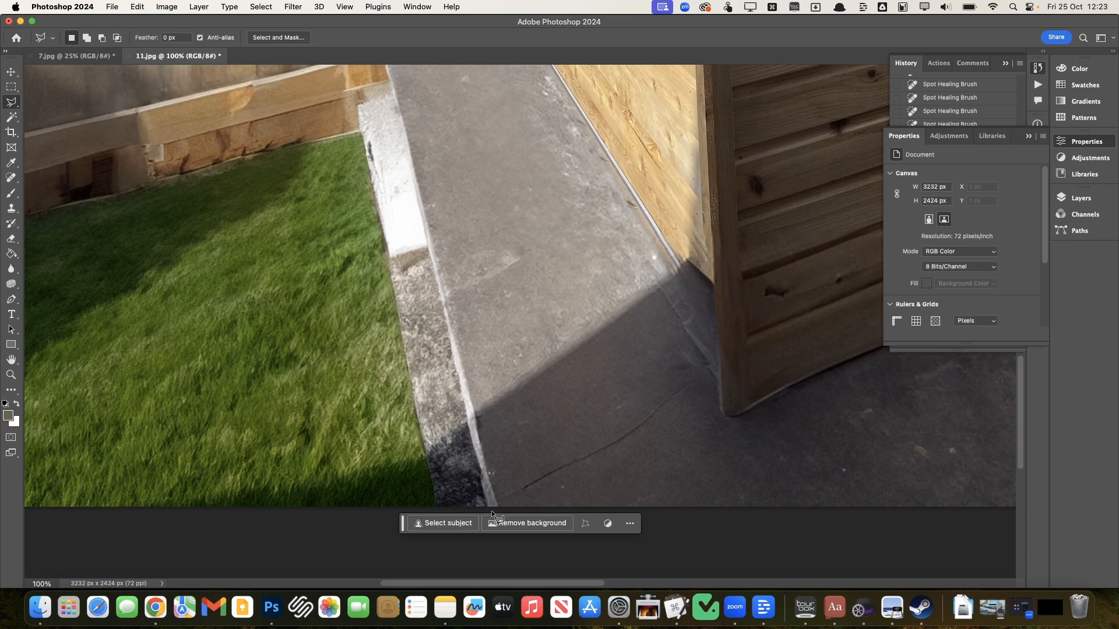
click(491, 510)
scroll(406, 374, up, 5)
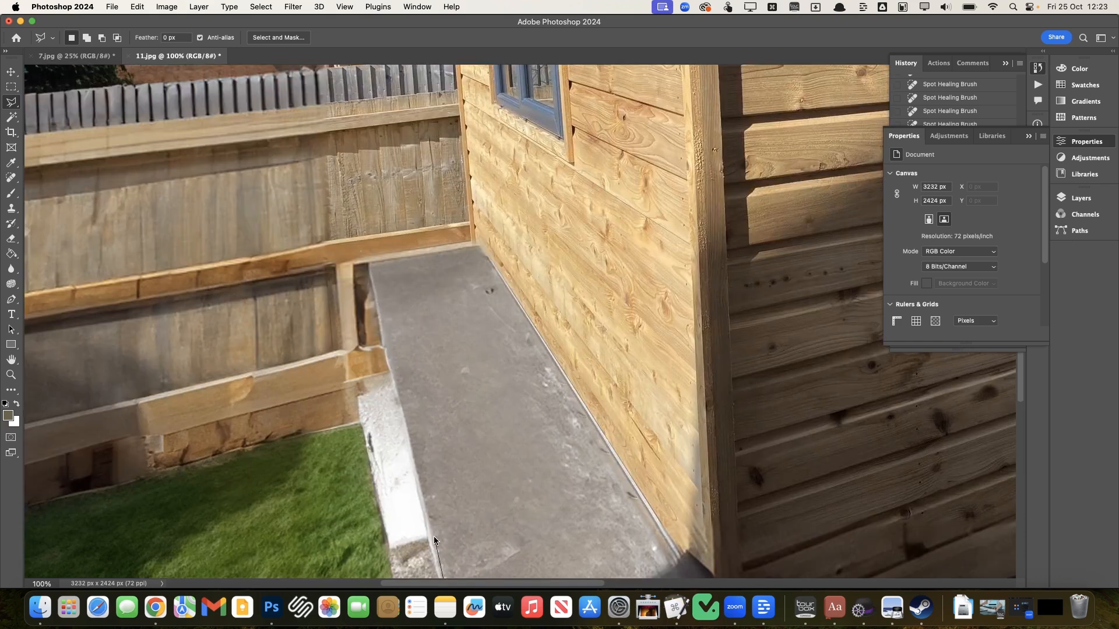
click(369, 265)
click(398, 414)
click(318, 432)
scroll(324, 416, down, 8)
scroll(324, 416, left, 10)
scroll(324, 416, up, 6)
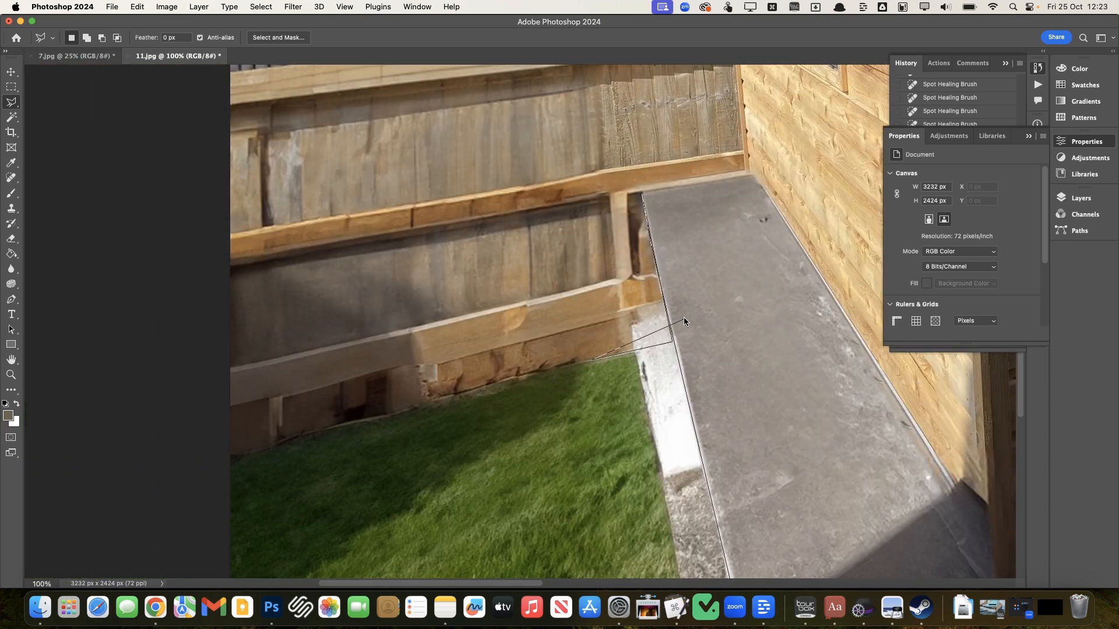
double_click(632, 331)
click(710, 179)
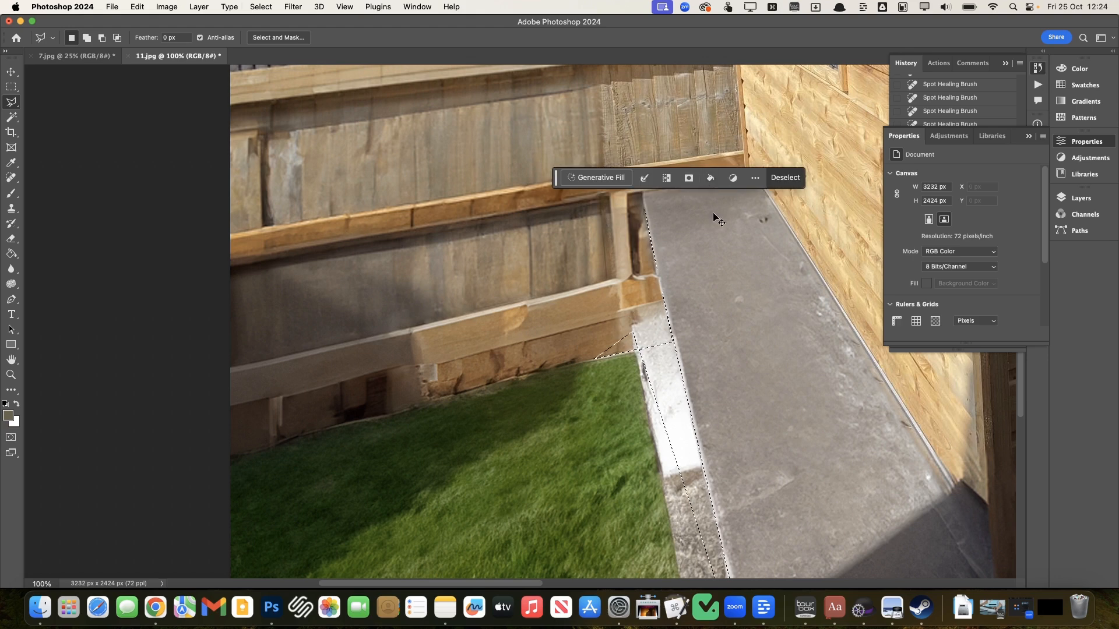
scroll(676, 268, down, 3)
scroll(652, 299, down, 3)
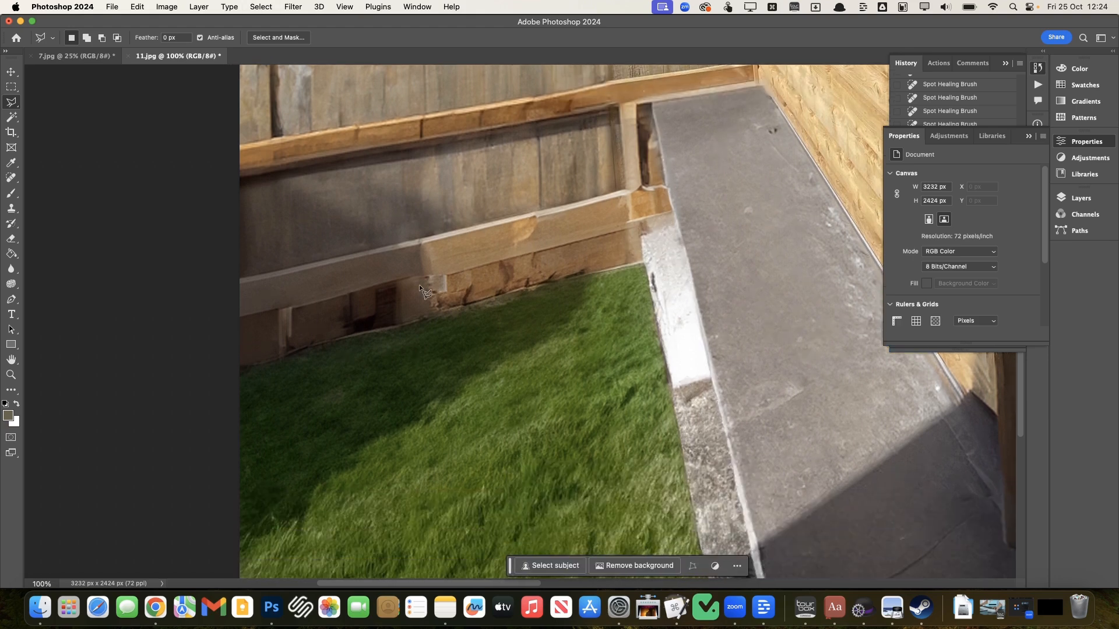
Select the lawn together with the boards below the fence rail and the pale kerb strip beside the path using the Polygonal Lasso.
click(231, 319)
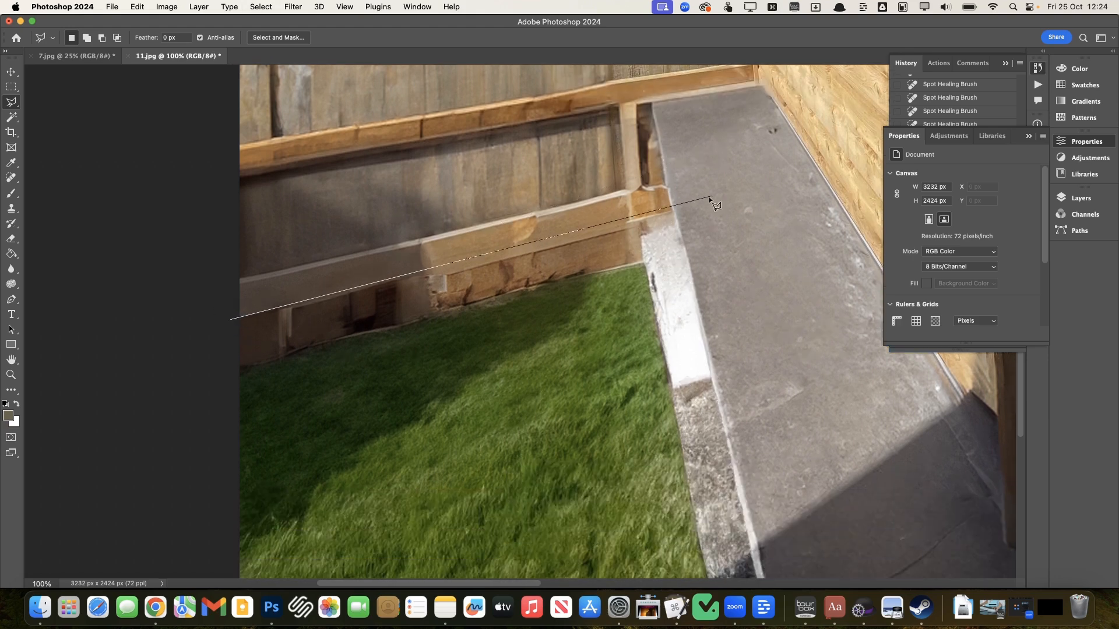
click(671, 211)
scroll(735, 505, down, 15)
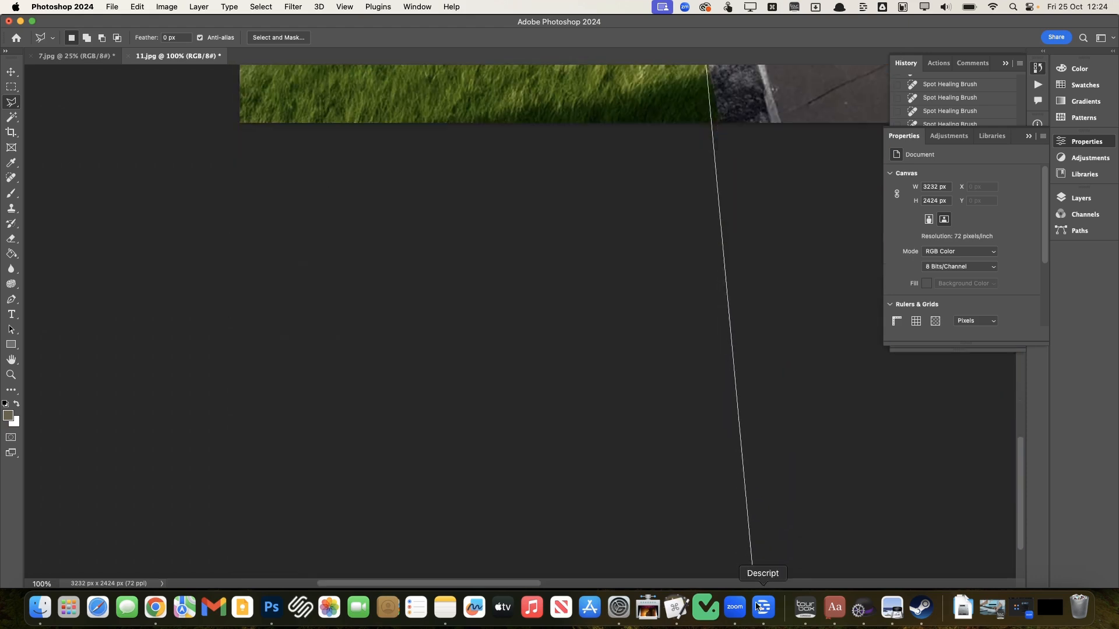
click(794, 223)
scroll(780, 175, up, 13)
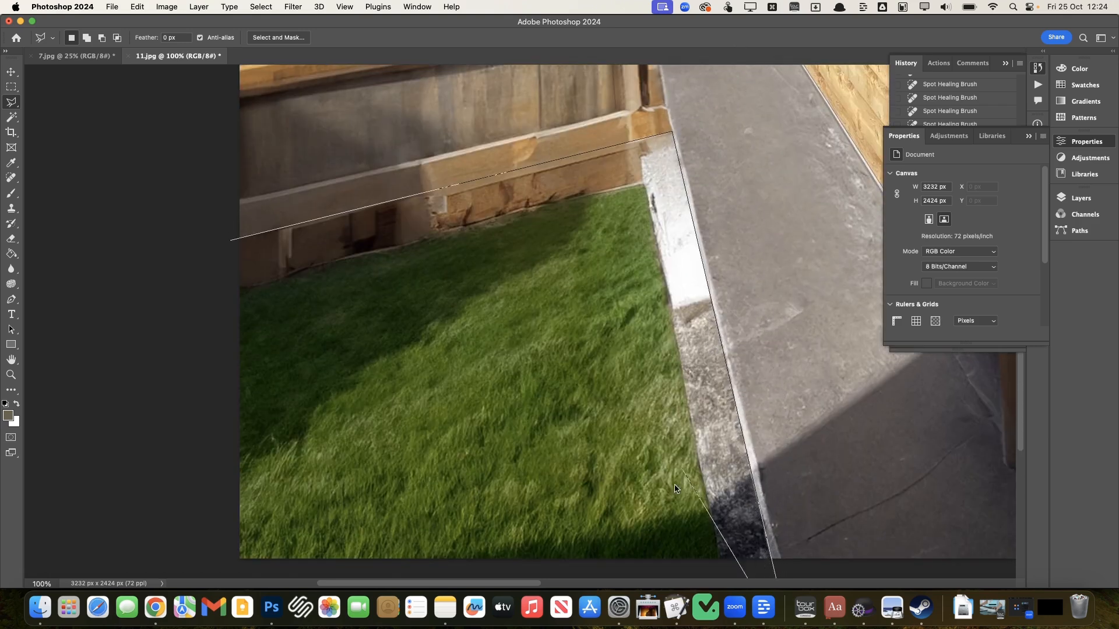
click(213, 574)
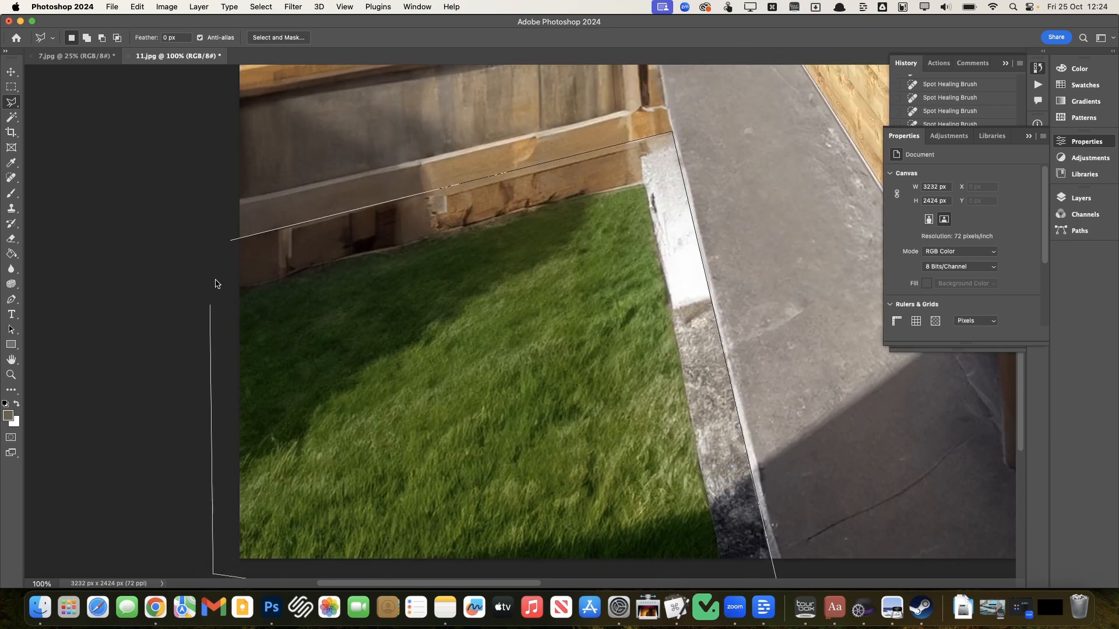
click(230, 240)
key(shift)
shift+click(673, 134)
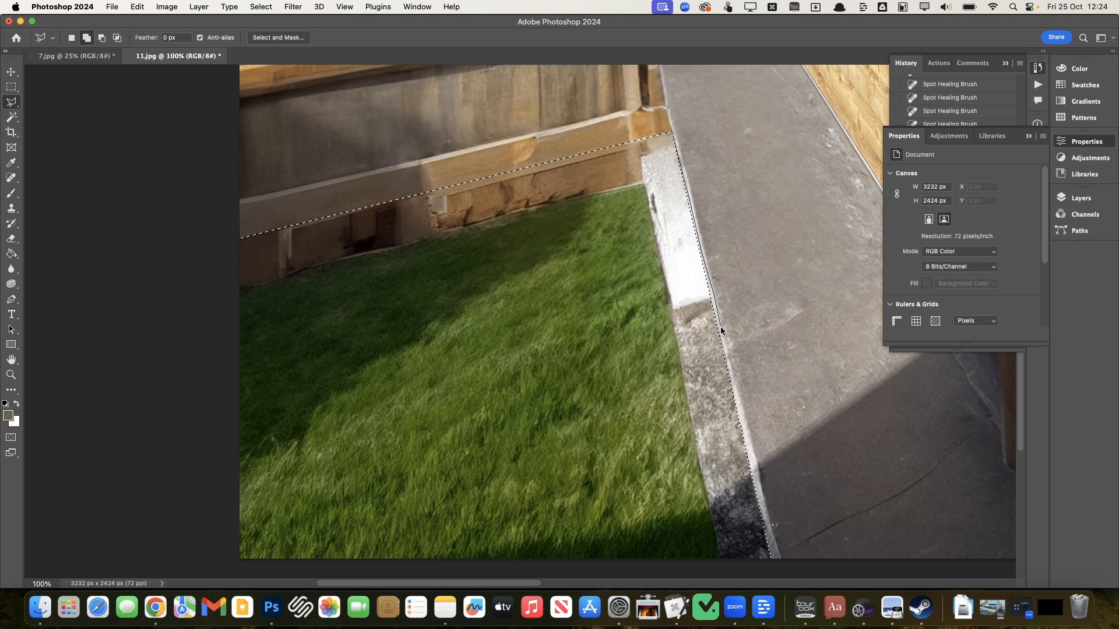
click(724, 349)
click(541, 425)
click(557, 274)
scroll(529, 513, down, 3)
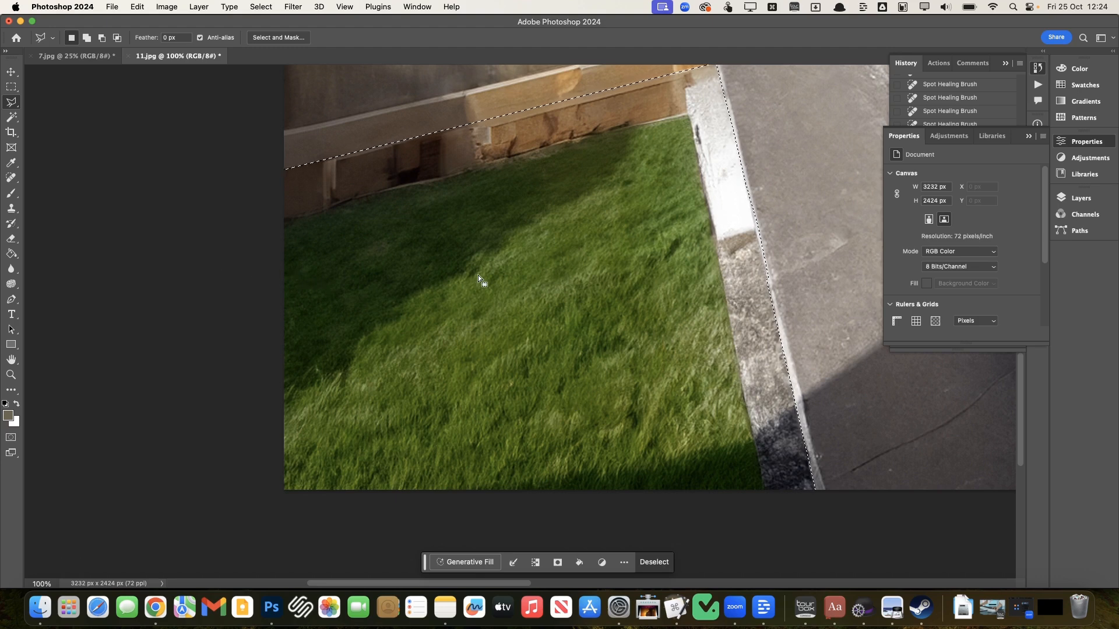
Cover the boards below the fence rail with shaded grass inside the selection using the Clone Stamp at size 80.
key(s)
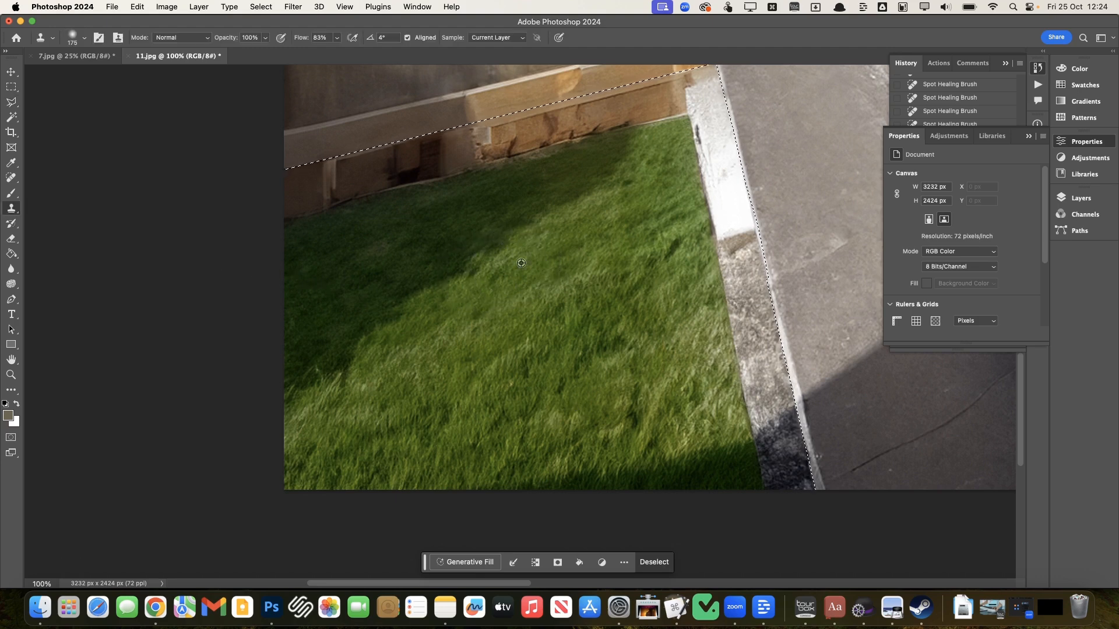
alt+click(474, 256)
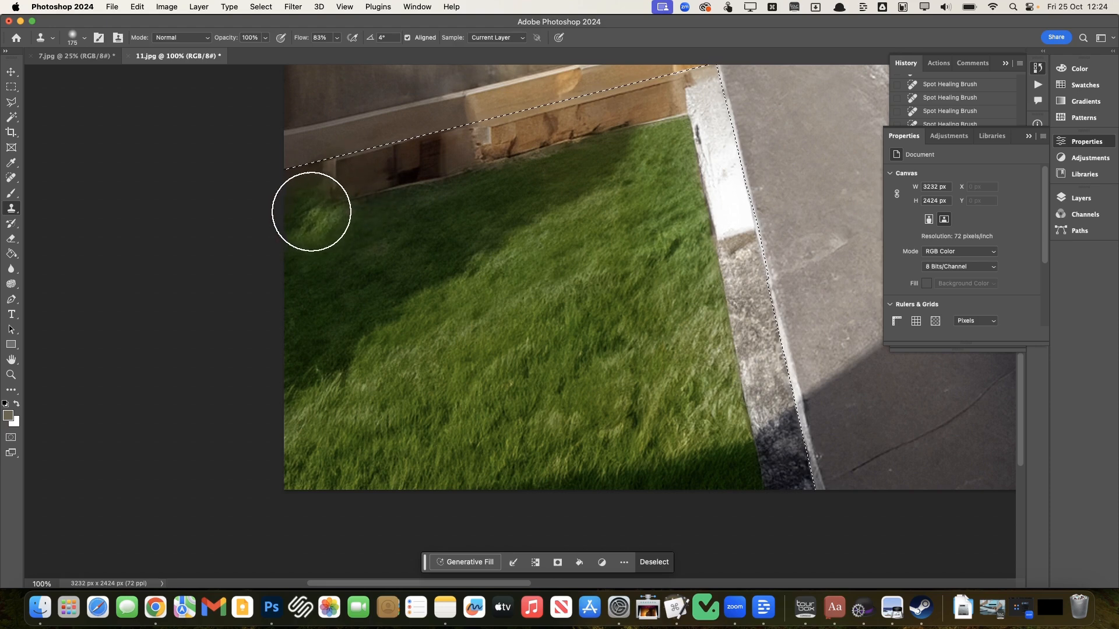
key(bracketleft)
key(bracketleft)
key(bracketleft)
key(bracketleft)
key(bracketleft)
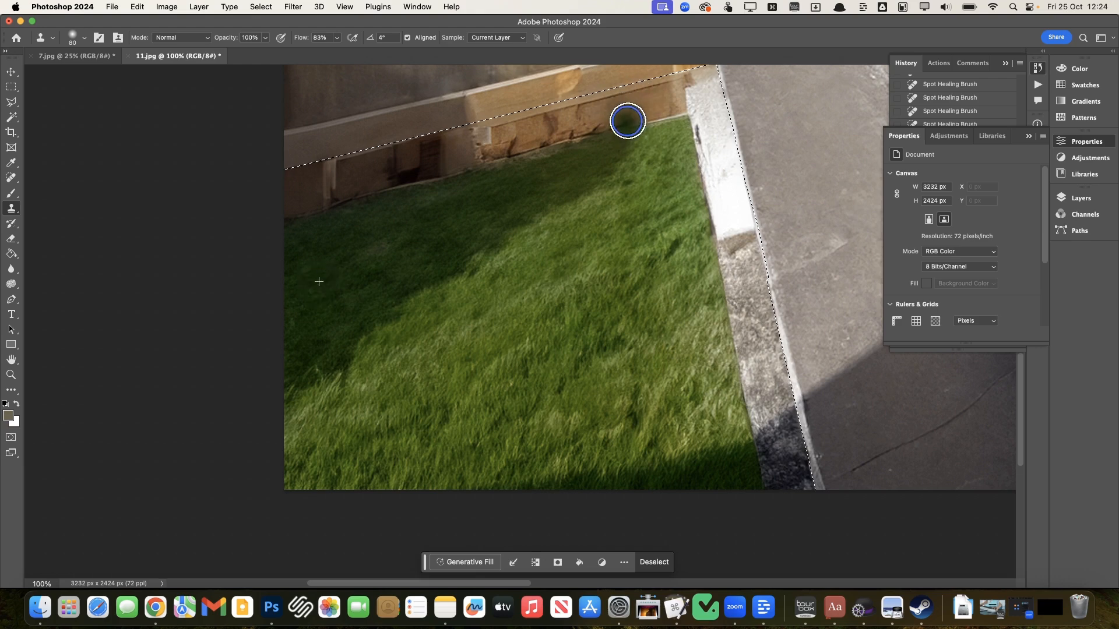
drag(663, 96, 634, 91)
mouse_move(526, 169)
mouse_down()
mouse_move(544, 128)
mouse_move(502, 161)
mouse_move(512, 132)
mouse_move(452, 160)
mouse_up()
alt+click(345, 242)
drag(420, 203, 423, 158)
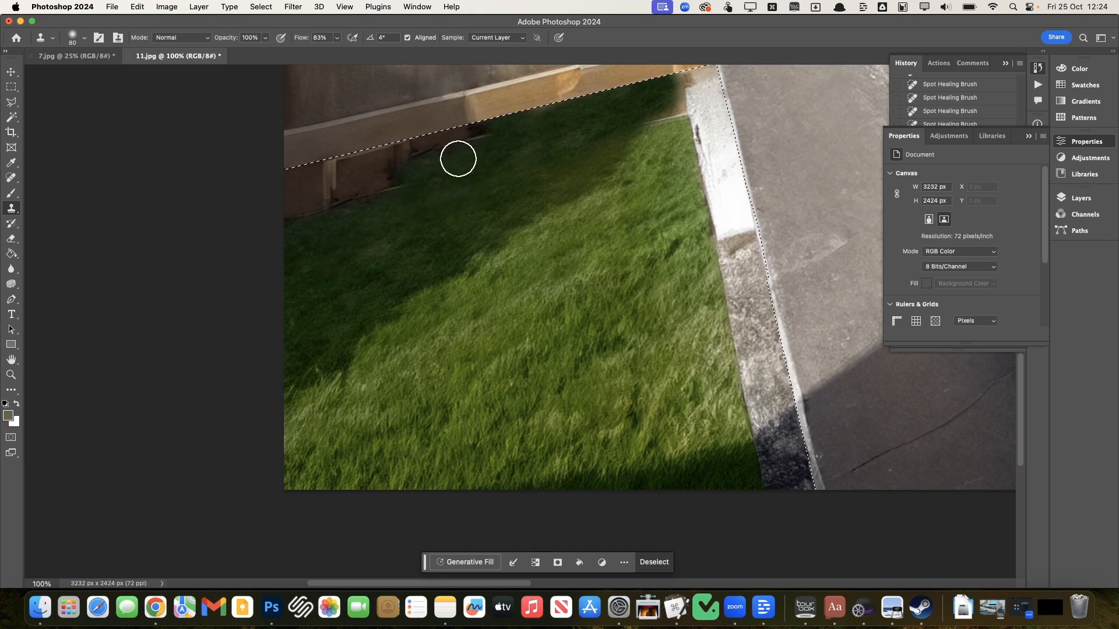
mouse_move(353, 153)
mouse_down()
mouse_move(277, 189)
mouse_move(361, 191)
mouse_move(330, 267)
mouse_up()
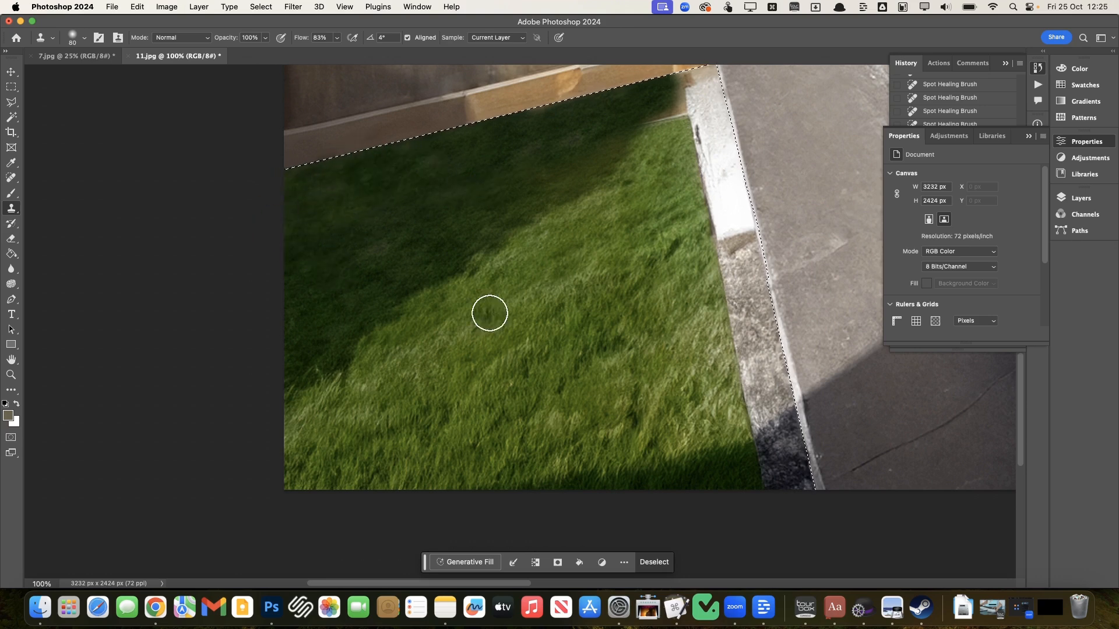
Clone shaded grass over the leftover boards in the far corner where the fence meets the path.
scroll(489, 313, right, 5)
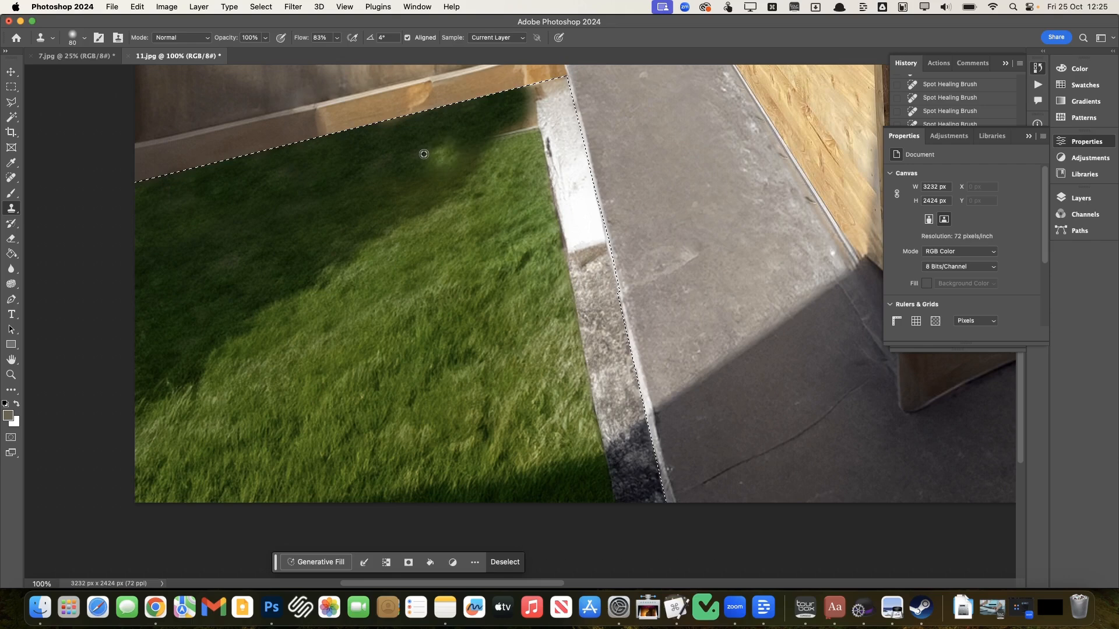
alt+click(414, 145)
drag(489, 146, 510, 127)
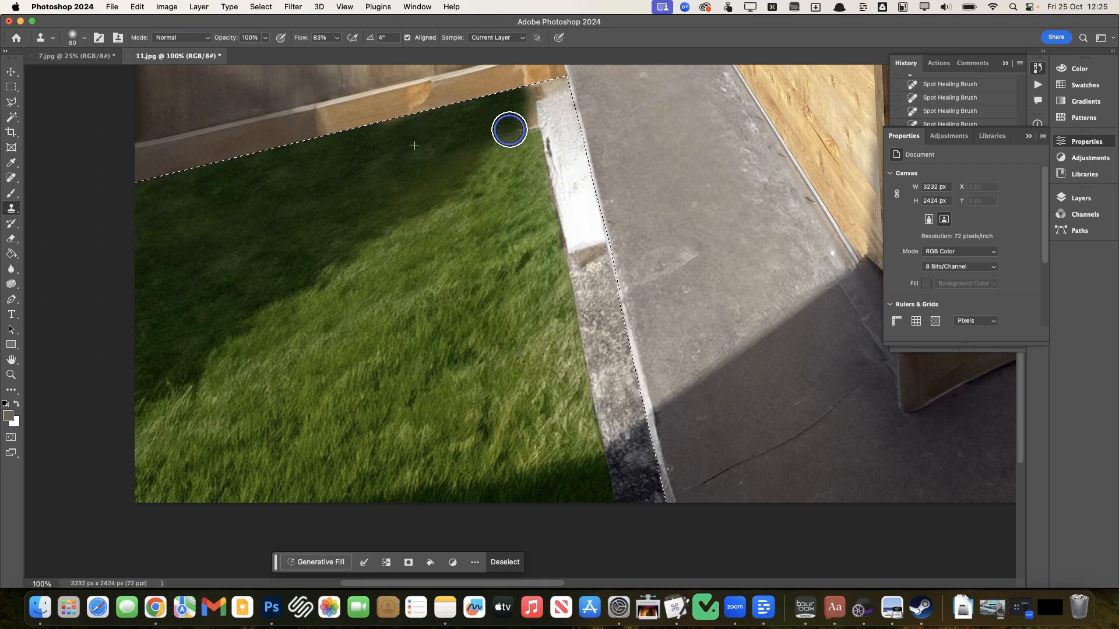
drag(559, 79, 562, 77)
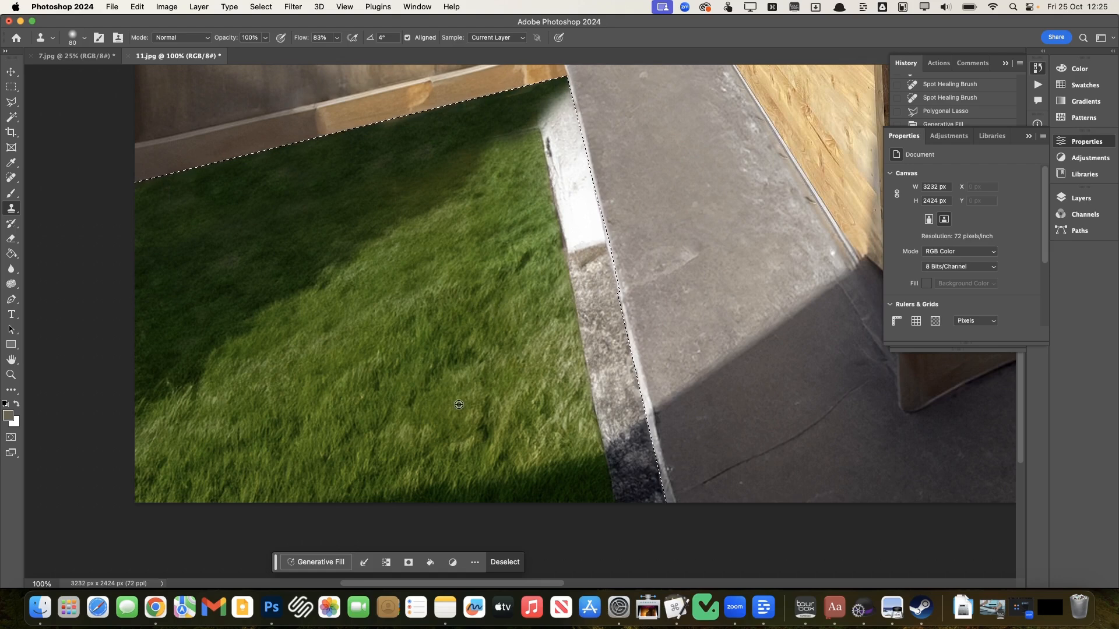
Clone sunlit and shaded grass over the speckled concrete strip along the front part of the path.
mouse_move(597, 344)
mouse_down()
mouse_move(632, 402)
mouse_move(588, 402)
mouse_move(573, 364)
mouse_move(604, 387)
mouse_move(600, 445)
mouse_up()
alt+click(519, 396)
alt+click(513, 497)
drag(604, 494, 644, 486)
alt+click(464, 380)
drag(572, 223, 566, 226)
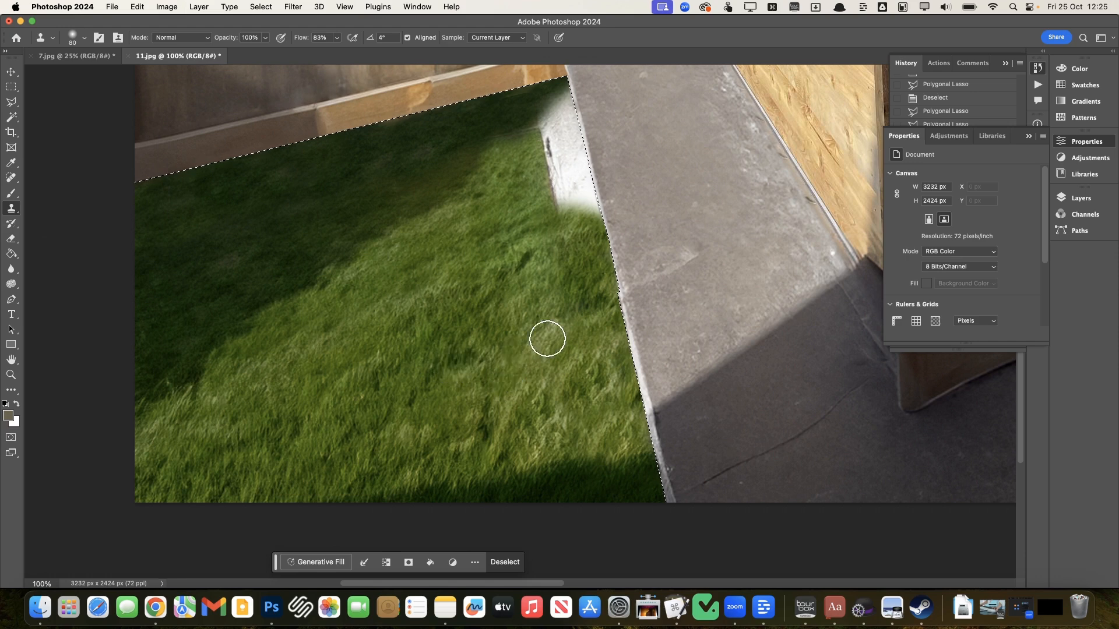
Clone grass over the remaining white kerb block beside the path and blend the lawn's shadow edge near the picture's border.
drag(599, 309, 596, 305)
mouse_move(583, 235)
mouse_down()
mouse_move(568, 230)
mouse_move(582, 250)
mouse_up()
alt+click(511, 329)
alt+click(421, 247)
drag(588, 178, 586, 180)
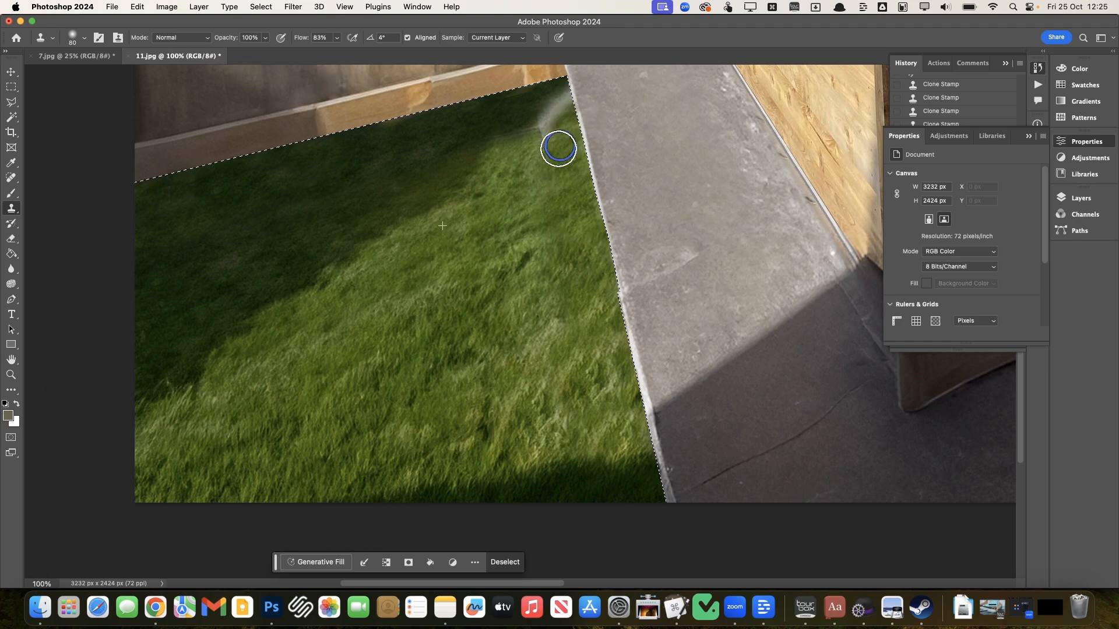
alt+click(472, 234)
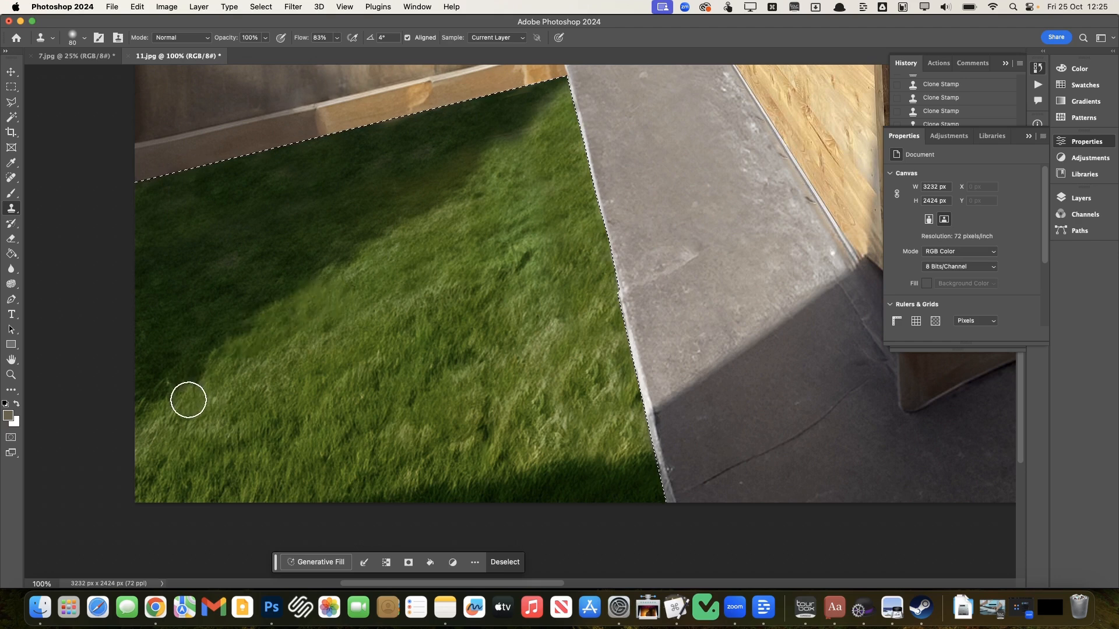
mouse_move(249, 411)
mouse_down()
mouse_move(178, 414)
mouse_move(185, 402)
mouse_move(167, 396)
mouse_move(201, 394)
mouse_move(143, 447)
mouse_up()
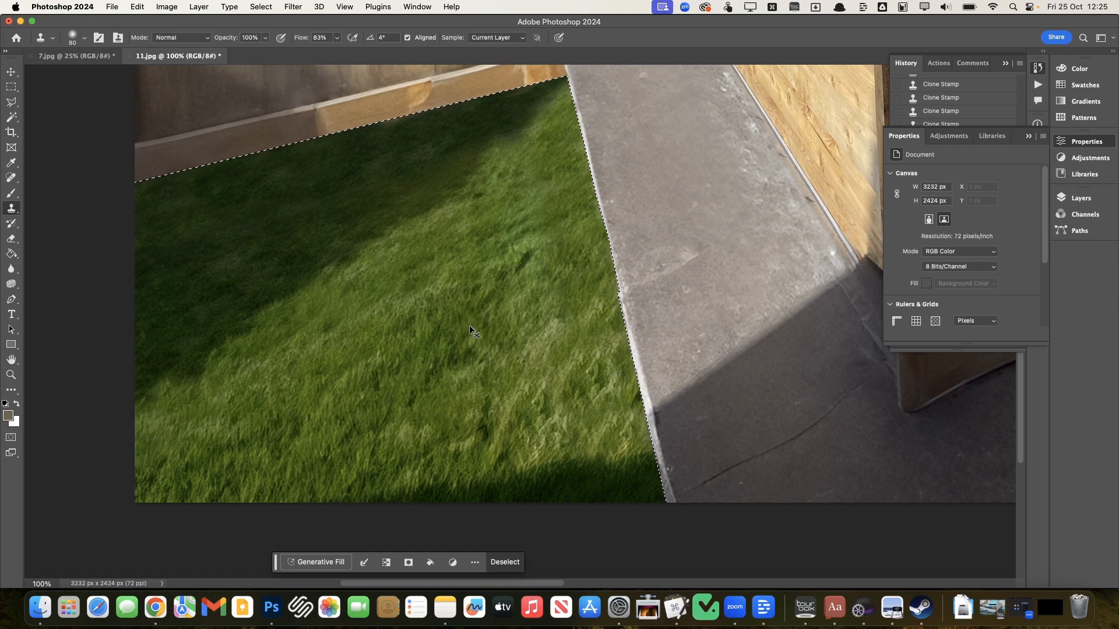
Deselect the lawn area and check the whole picture.
key(super+minus)
key(super+minus)
key(super+minus)
key(super+minus)
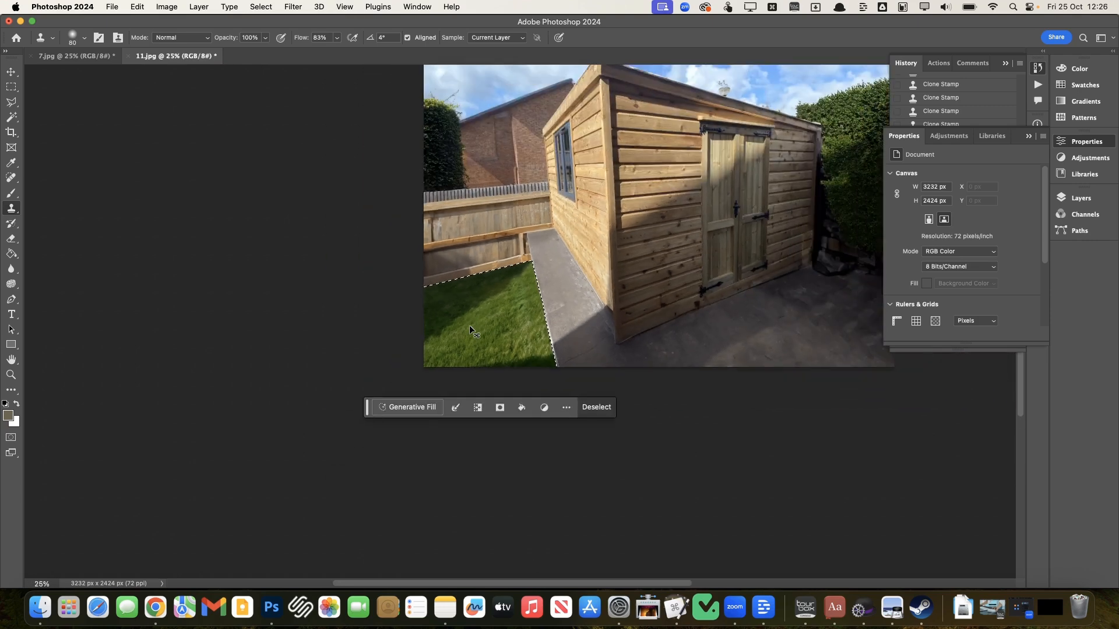
key(super+d)
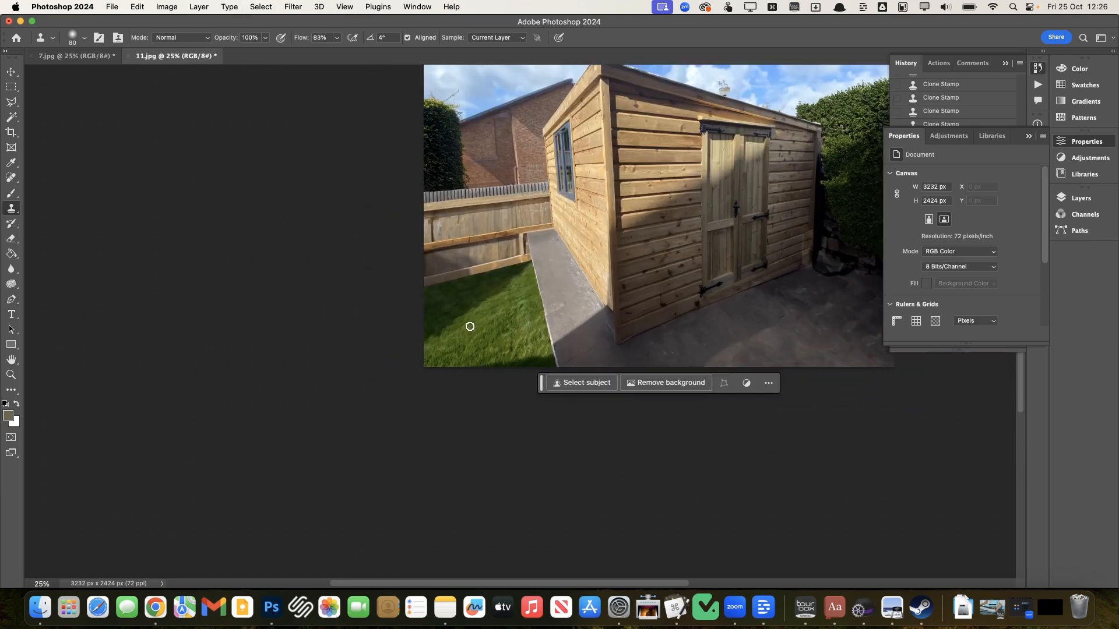
scroll(470, 326, right, 5)
scroll(470, 326, up, 3)
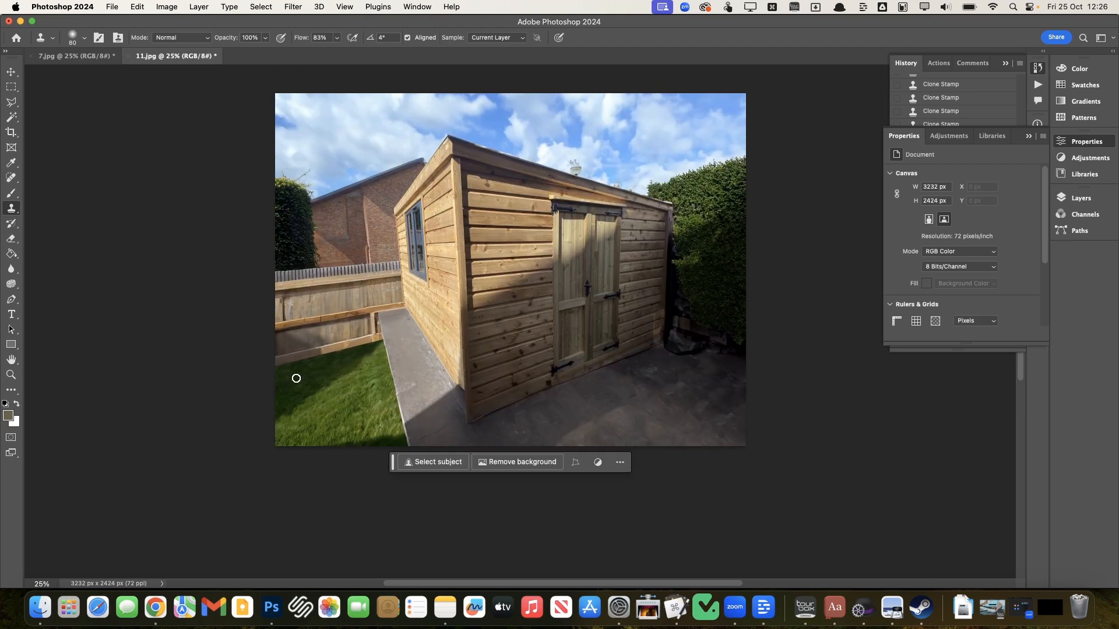
Clone shaded grass with a 35 px brush over the hard edge where the lawn meets the fence base, starting at the picture's border.
key(super+plus)
key(super+plus)
key(super+plus)
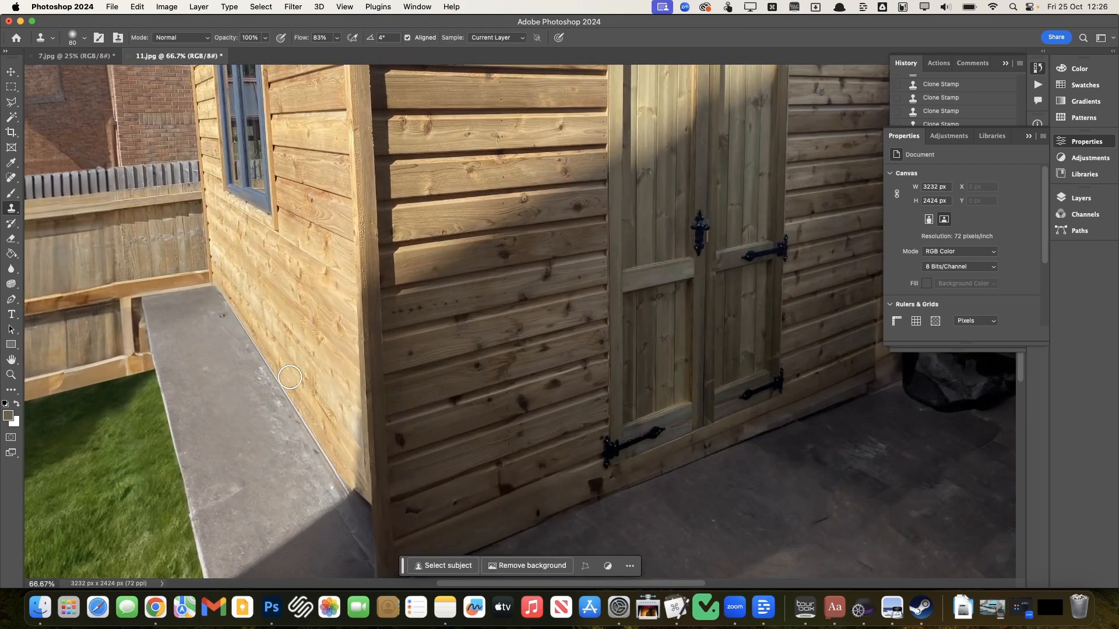
scroll(293, 384, left, 8)
key(super+plus)
key(super+plus)
key(super+plus)
scroll(291, 379, down, 5)
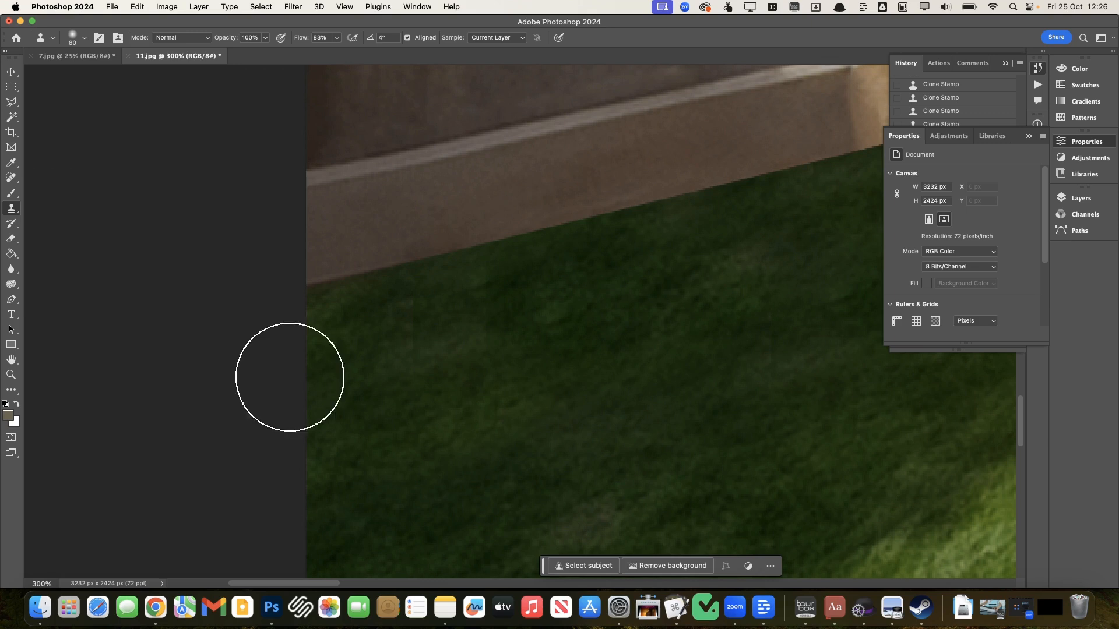
key(bracketleft)
key(bracketleft)
key(bracketleft)
key(bracketleft)
key(bracketleft)
key(bracketleft)
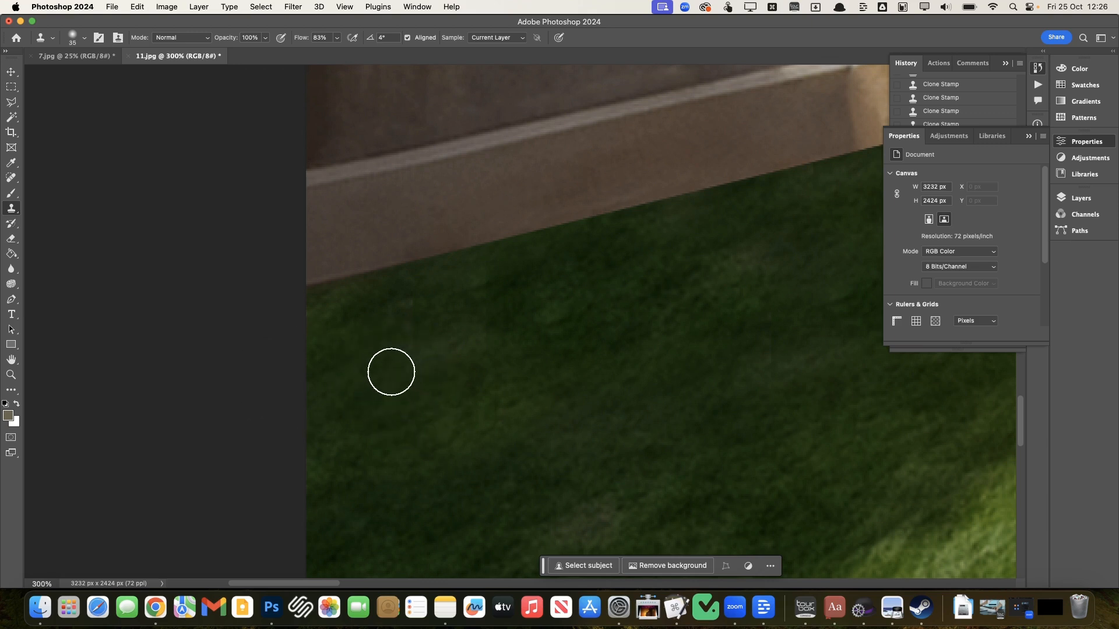
alt+click(385, 346)
mouse_move(317, 292)
mouse_down()
mouse_move(550, 244)
mouse_move(799, 167)
mouse_up()
Continue cloning shaded grass over the hard lawn edge along the middle stretch of the fence base.
scroll(800, 168, up, 5)
scroll(800, 168, right, 5)
scroll(792, 166, right, 5)
scroll(792, 166, down, 2)
mouse_move(523, 234)
mouse_down()
mouse_move(399, 297)
mouse_move(332, 307)
mouse_move(666, 226)
mouse_move(556, 252)
mouse_move(684, 236)
mouse_move(705, 222)
mouse_move(624, 227)
mouse_move(812, 187)
mouse_up()
Resample shaded grass and clone it along the last stretch of the fence base up to the concrete path, smoothing the uneven edge.
alt+click(565, 289)
scroll(814, 189, right, 5)
scroll(813, 189, up, 2)
scroll(813, 189, right, 3)
scroll(813, 190, up, 1)
mouse_move(502, 307)
mouse_down()
mouse_move(597, 279)
mouse_move(622, 275)
mouse_move(587, 285)
mouse_move(656, 277)
mouse_move(647, 267)
mouse_move(608, 273)
mouse_move(781, 232)
mouse_up()
scroll(781, 232, right, 5)
scroll(781, 232, up, 2)
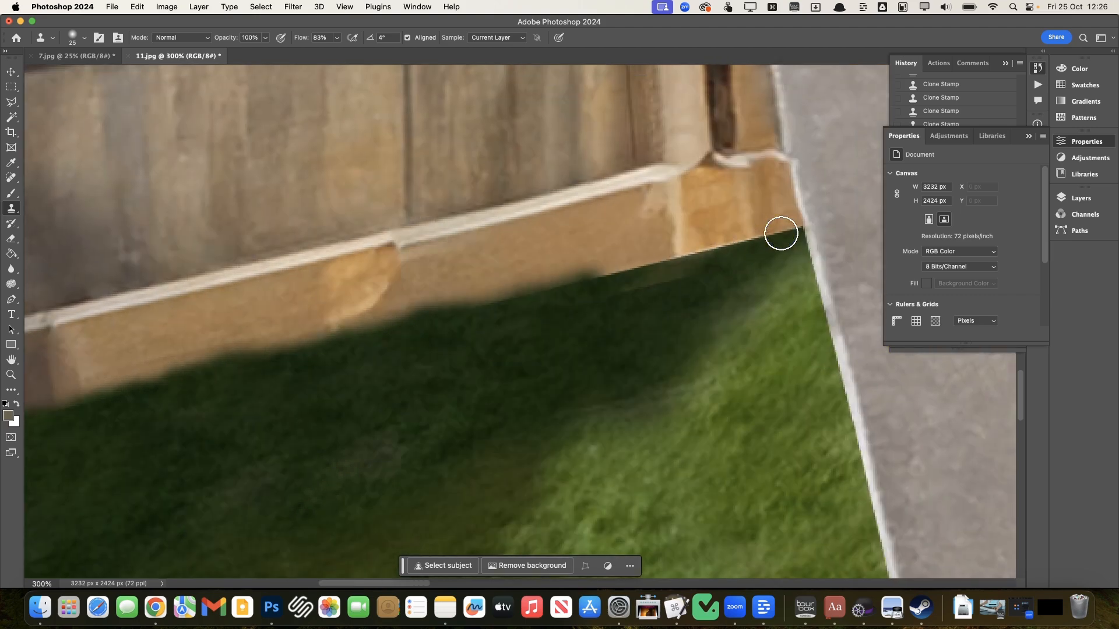
mouse_move(602, 285)
mouse_down()
mouse_move(789, 232)
mouse_move(595, 286)
mouse_move(460, 304)
mouse_up()
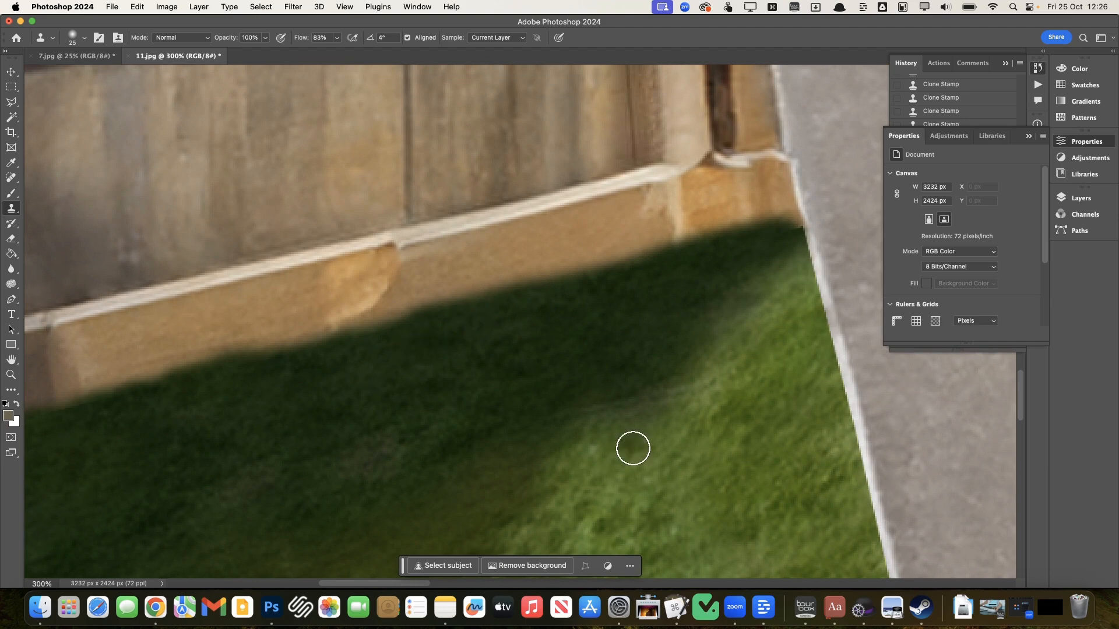
Remove the dark post from the upper fence panel near the picture's border with the Spot Healing Brush.
key(super+1)
key(super+minus)
key(super+minus)
key(super+minus)
key(super+minus)
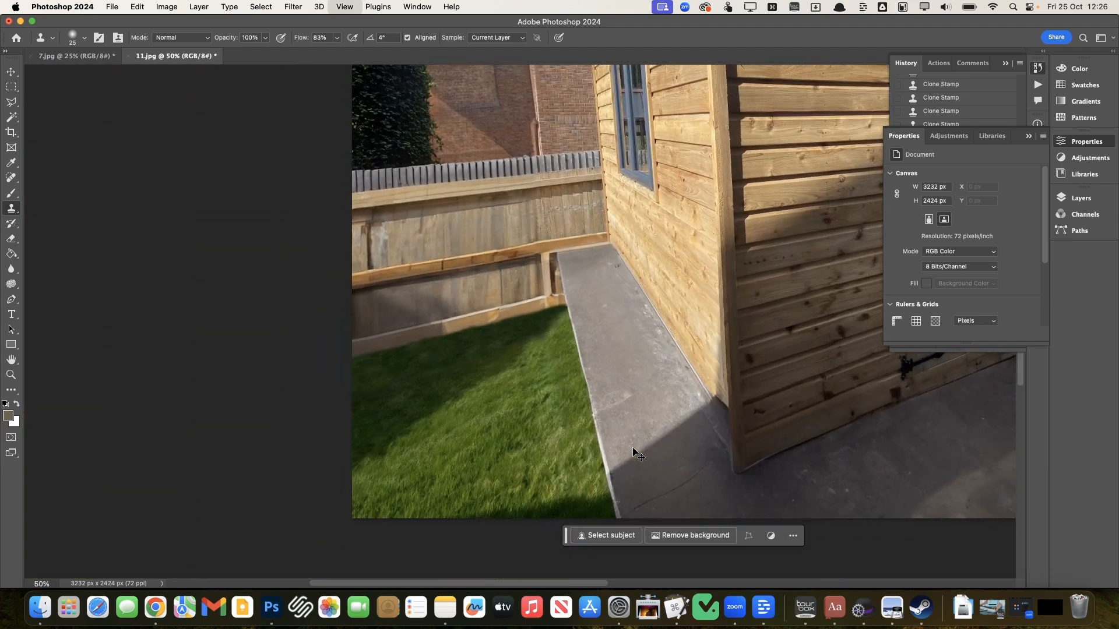
scroll(633, 448, right, 2)
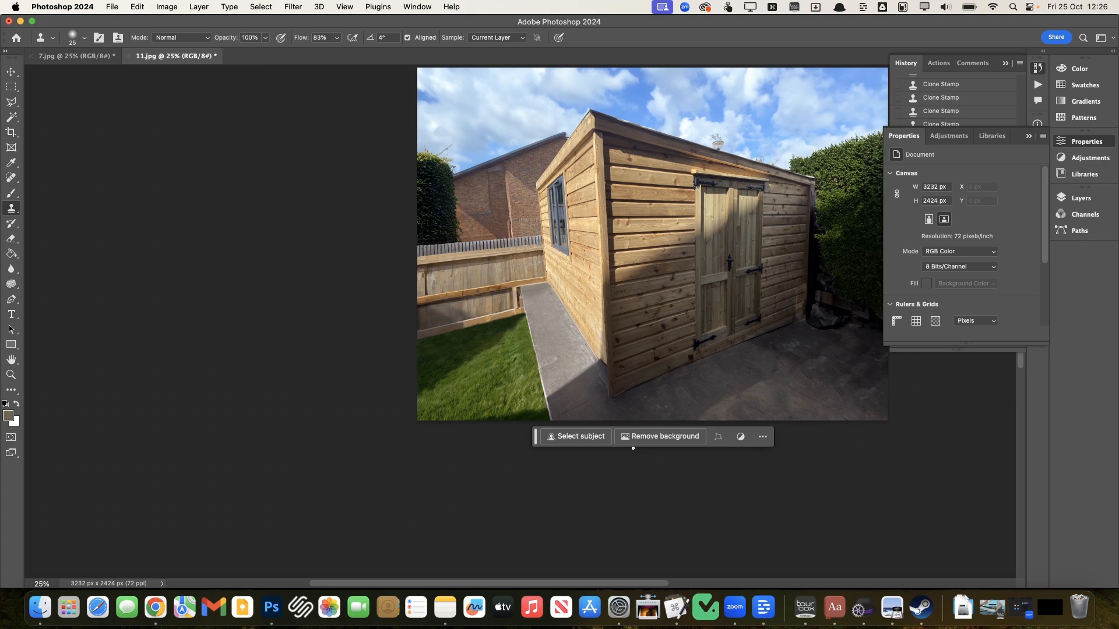
key(j)
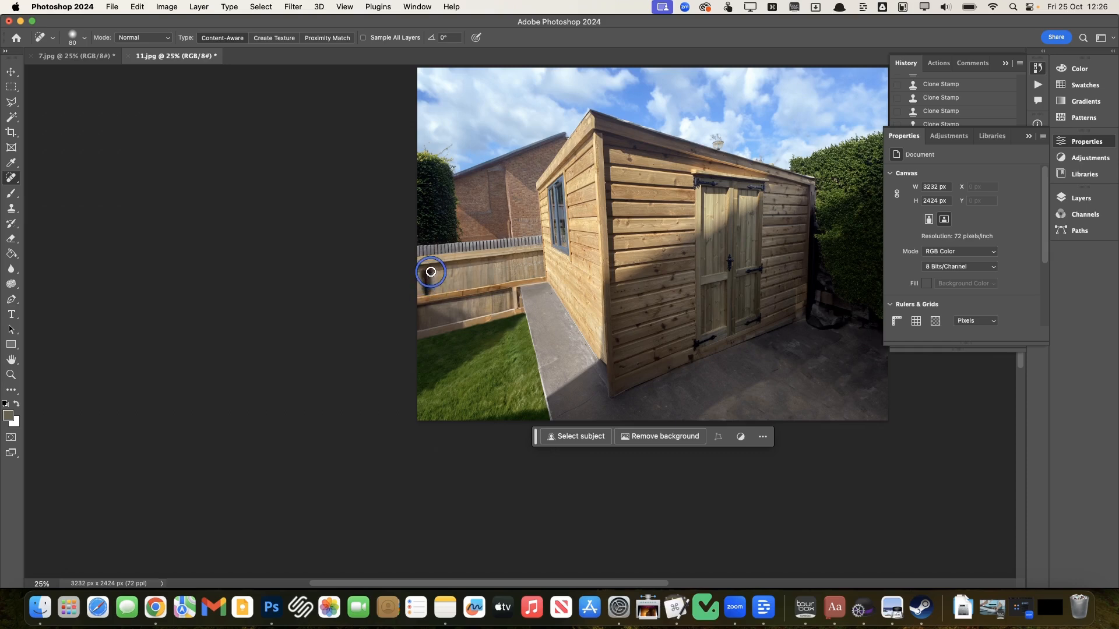
drag(432, 278, 427, 280)
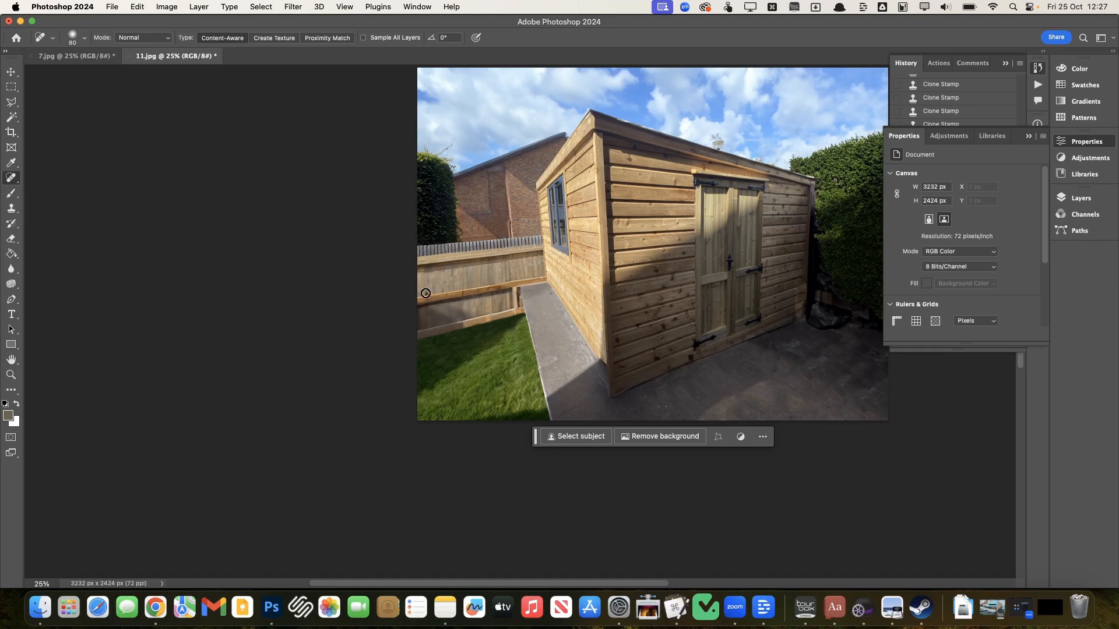
Spot-heal the marks on the brick wall of the house behind the fence.
scroll(256, 293, right, 3)
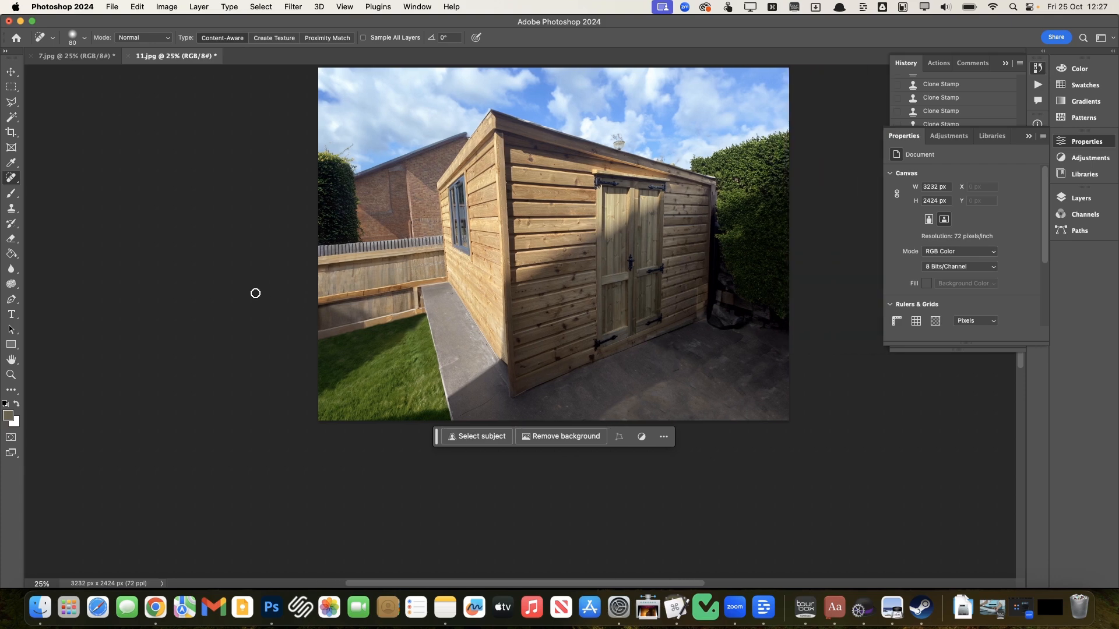
scroll(255, 293, up, 3)
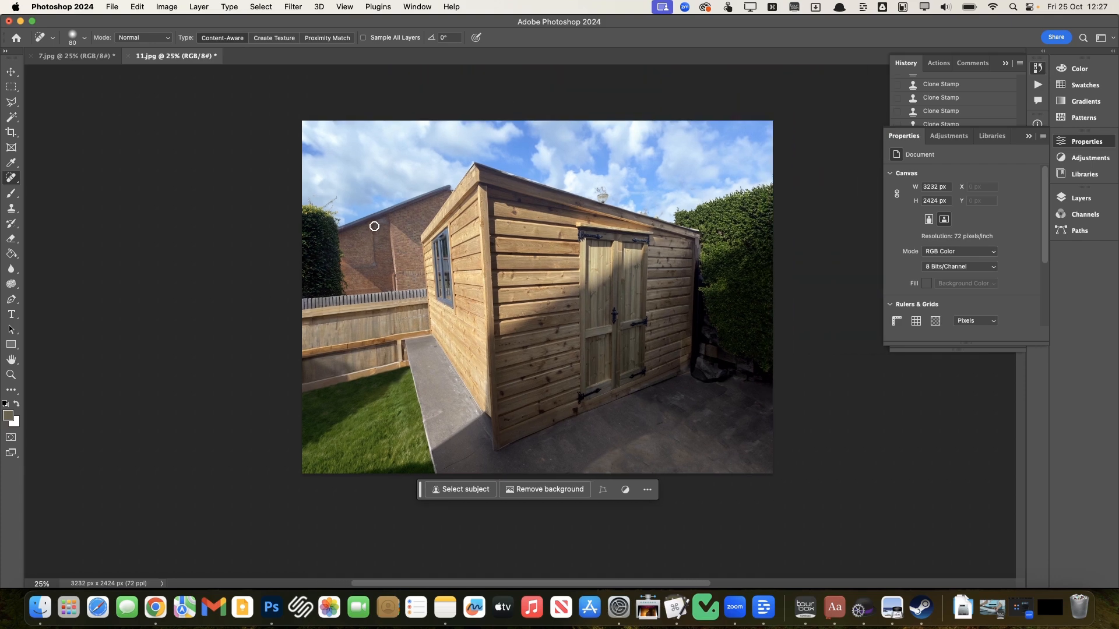
mouse_move(374, 226)
mouse_down()
mouse_move(375, 267)
mouse_move(346, 270)
mouse_up()
key(super+d)
Spot-heal the stray twigs above the small hedge and the spot above the chimney behind the shed roof.
scroll(437, 334, right, 3)
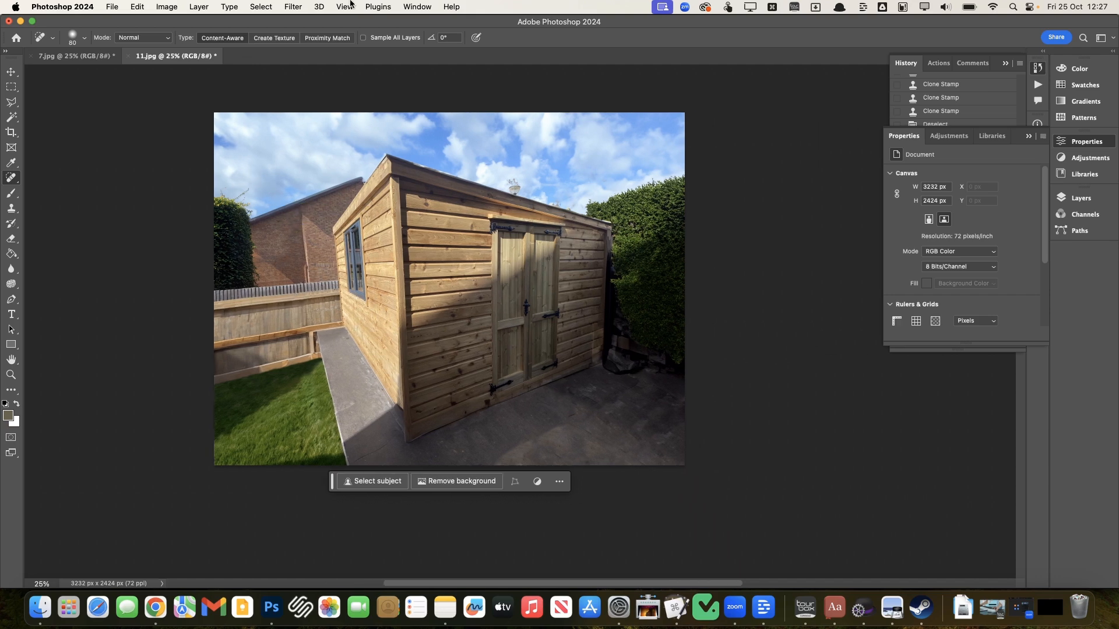
scroll(359, 134, up, 2)
scroll(353, 210, up, 1)
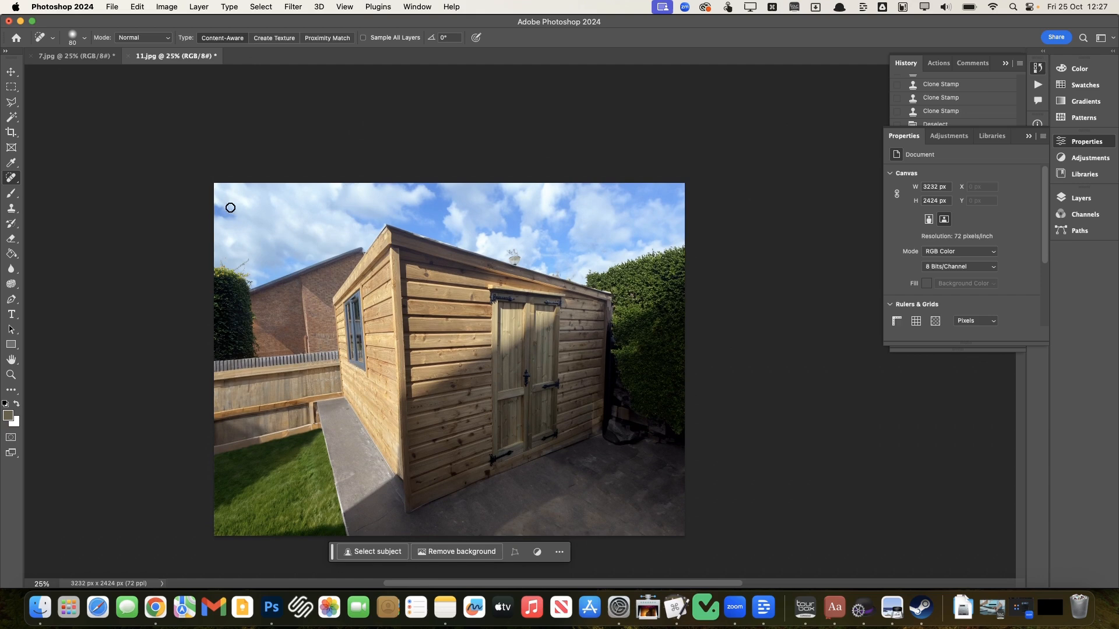
mouse_move(243, 263)
mouse_down()
mouse_move(220, 263)
mouse_move(247, 280)
mouse_move(235, 265)
mouse_up()
scroll(336, 214, right, 3)
scroll(335, 213, right, 2)
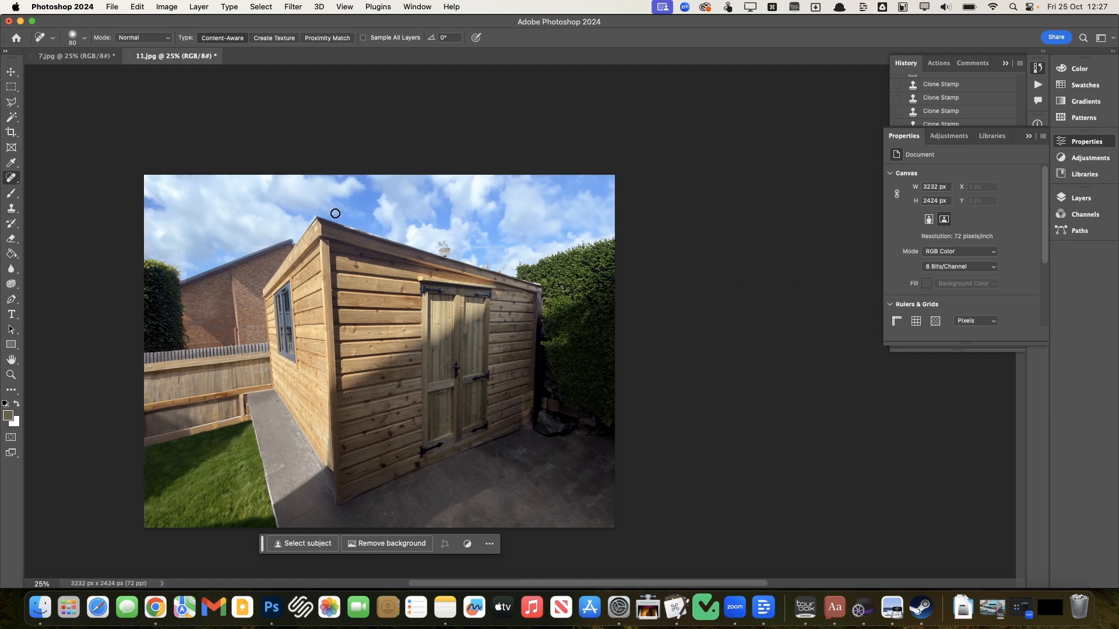
drag(446, 235, 440, 239)
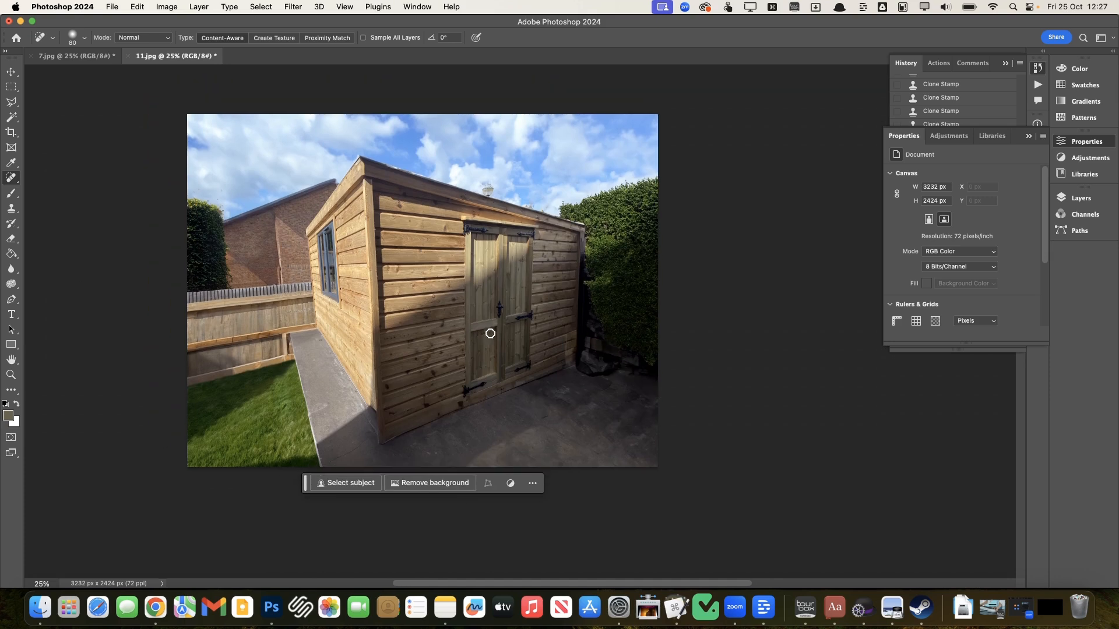
key(super+l)
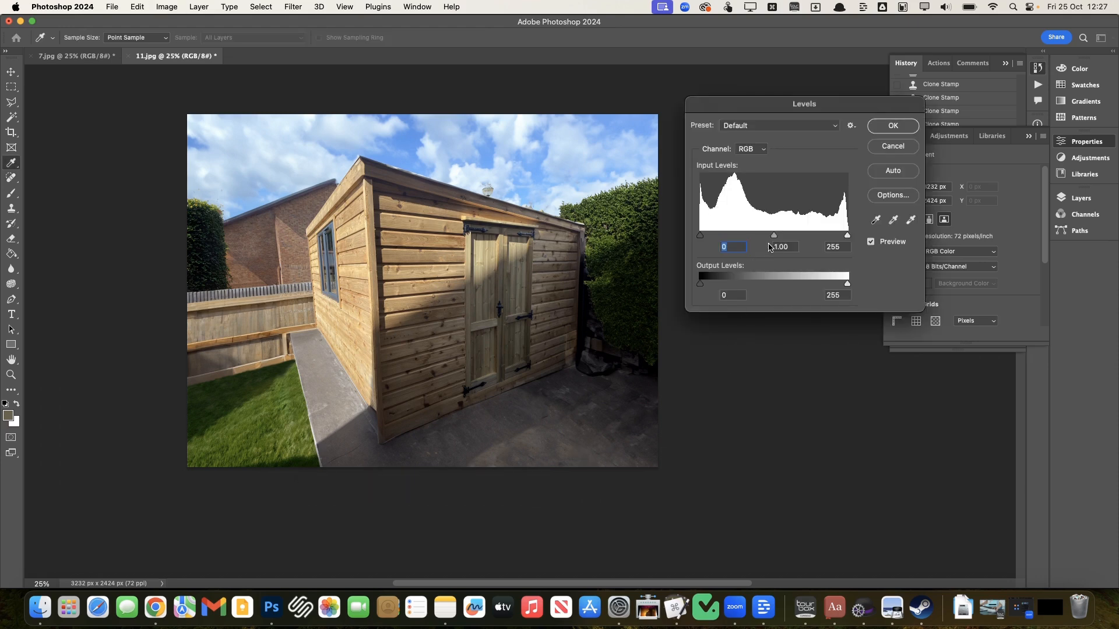
click(893, 147)
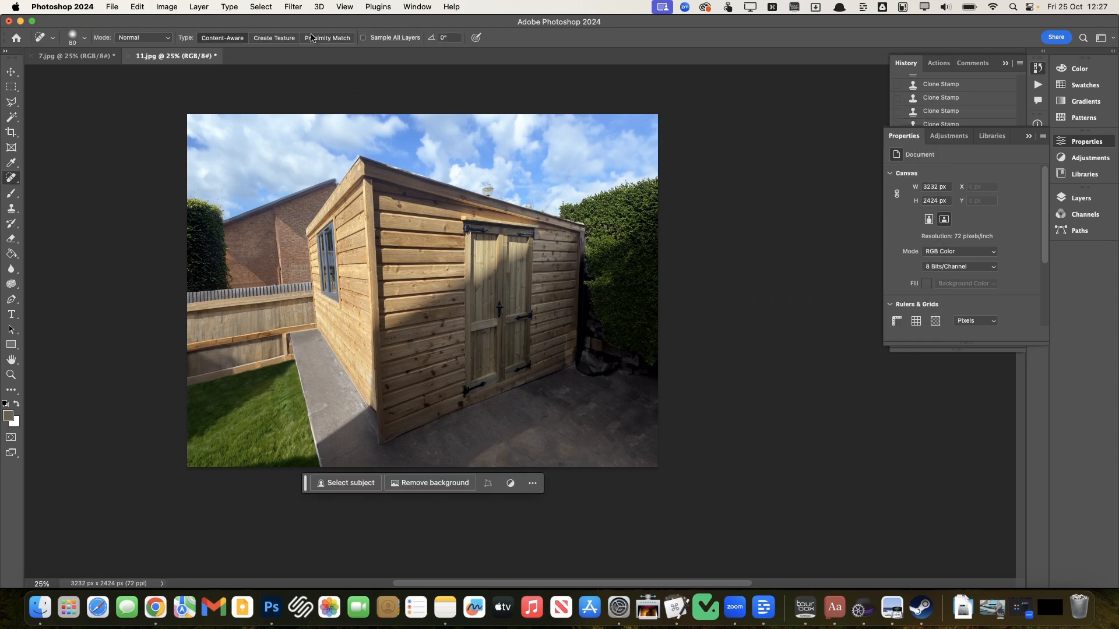
click(293, 7)
mouse_move(187, 7)
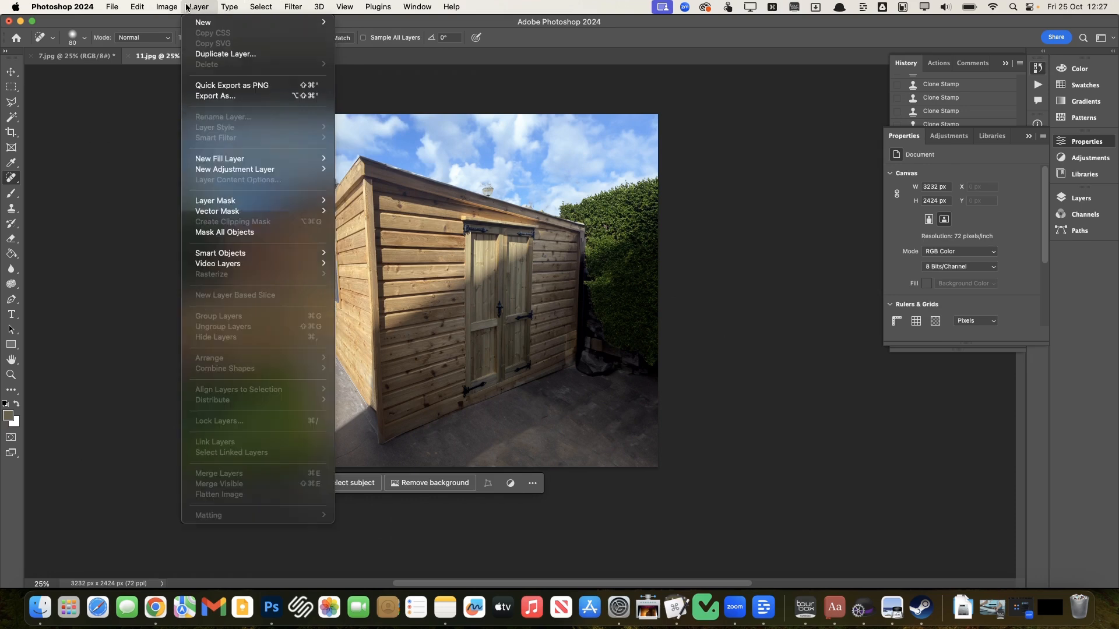
click(794, 279)
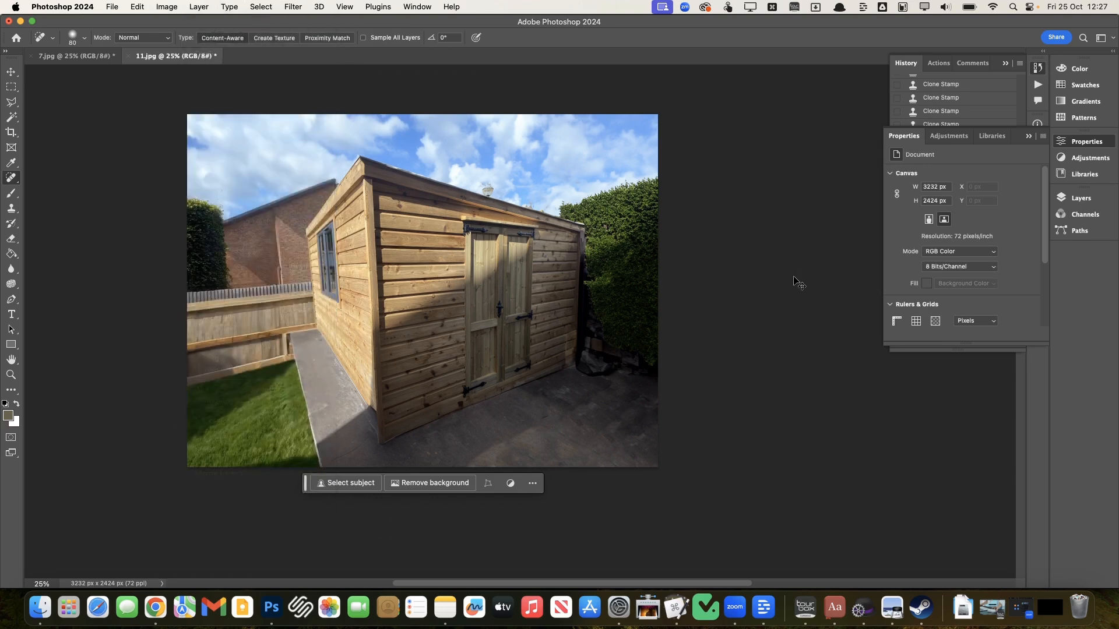
Brighten the picture with a Levels midtone value of 1.05 and fine-tune the black point.
key(super+l)
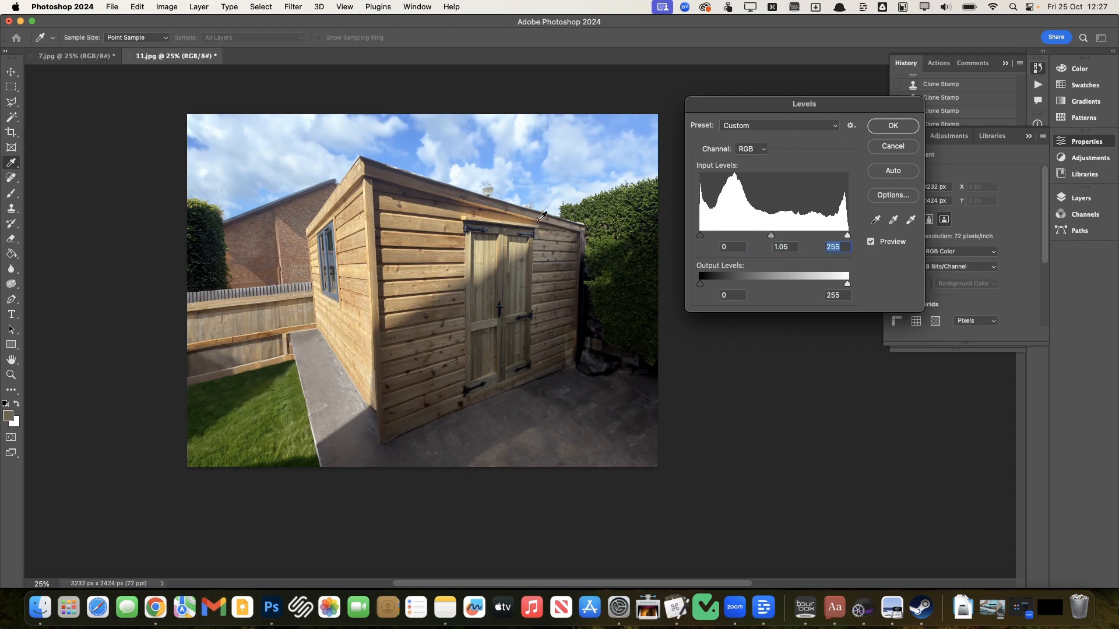
mouse_move(703, 236)
mouse_down()
mouse_move(713, 236)
mouse_move(702, 234)
mouse_up()
click(901, 126)
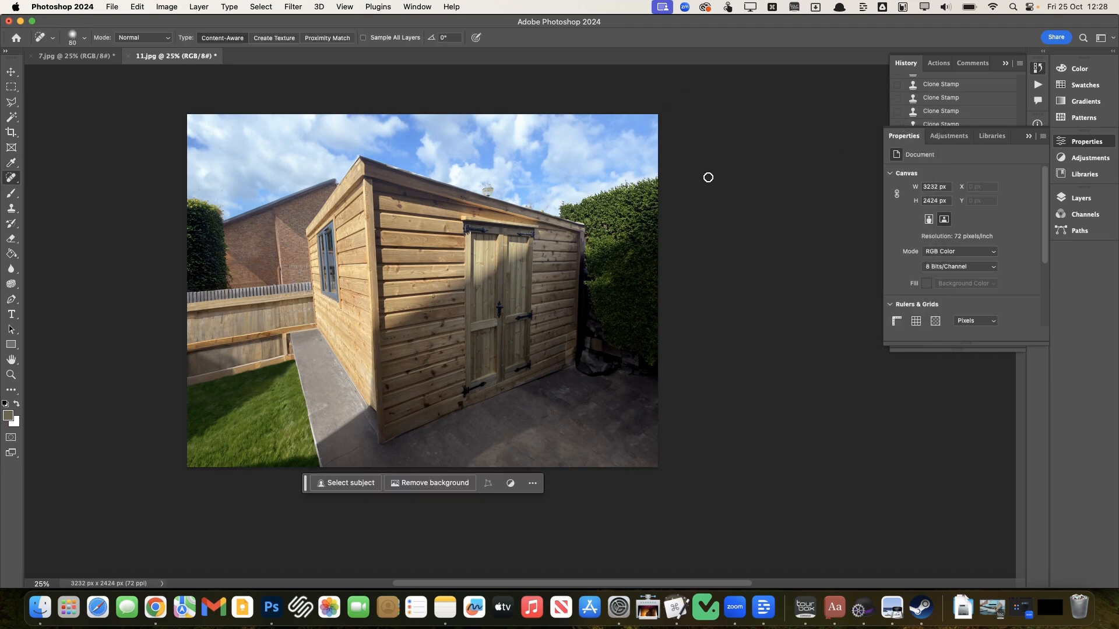
Raise the picture's overall saturation to +8 and apply the Sharpen Edges filter.
key(super+u)
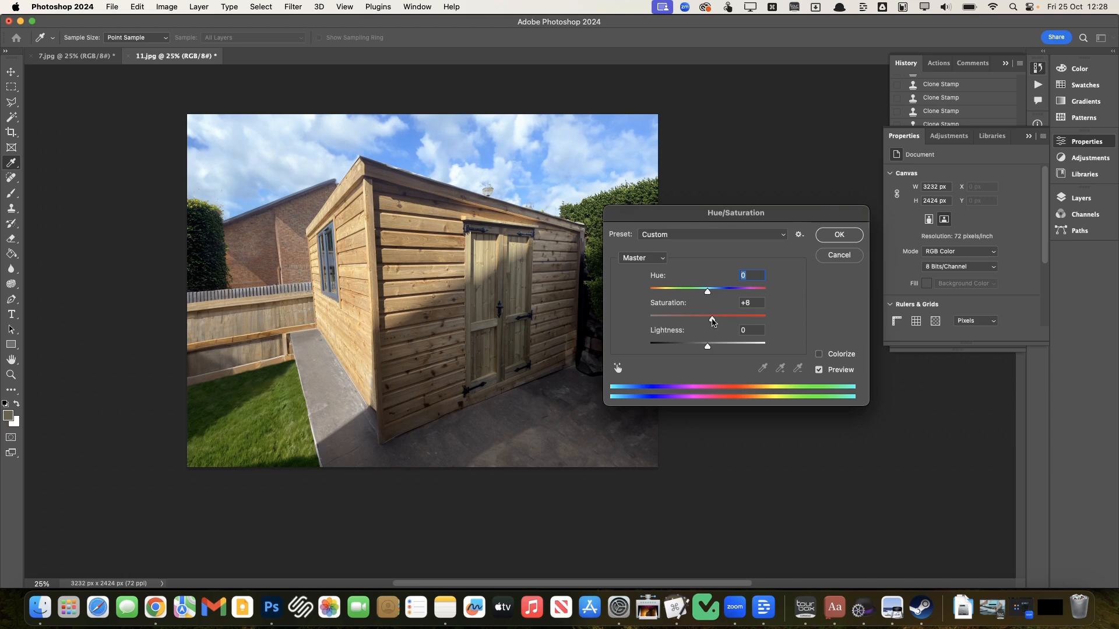
click(839, 235)
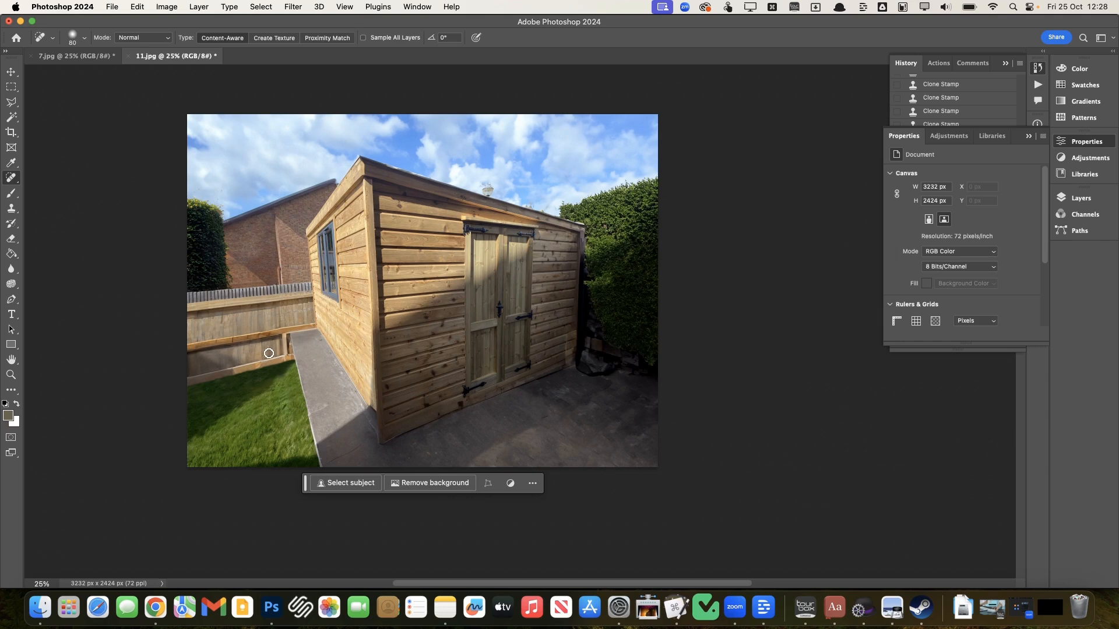
click(290, 7)
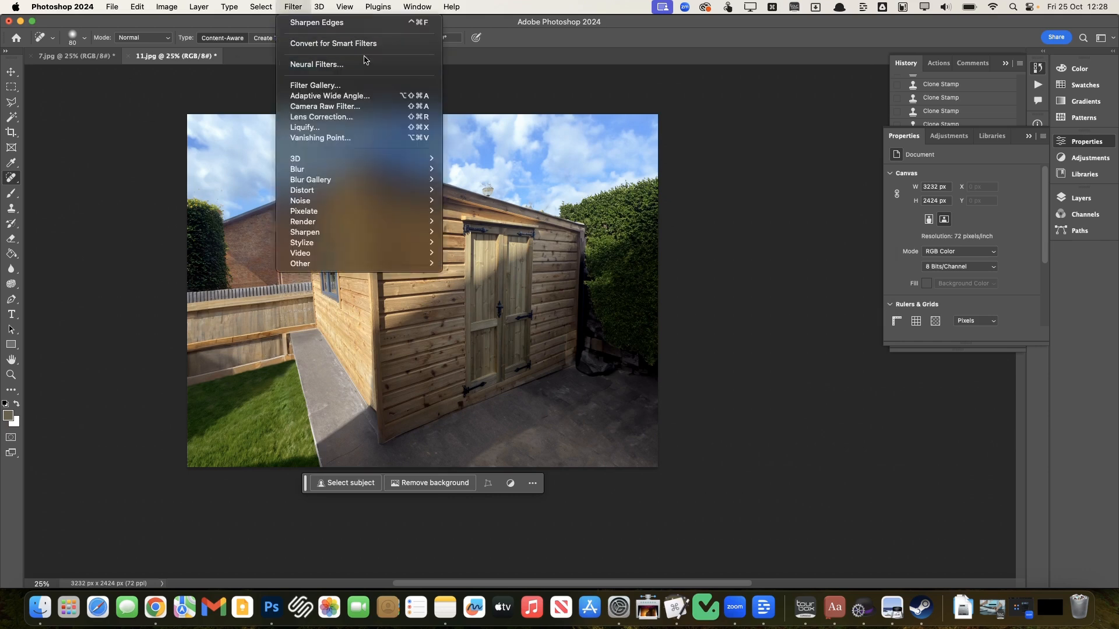
click(361, 25)
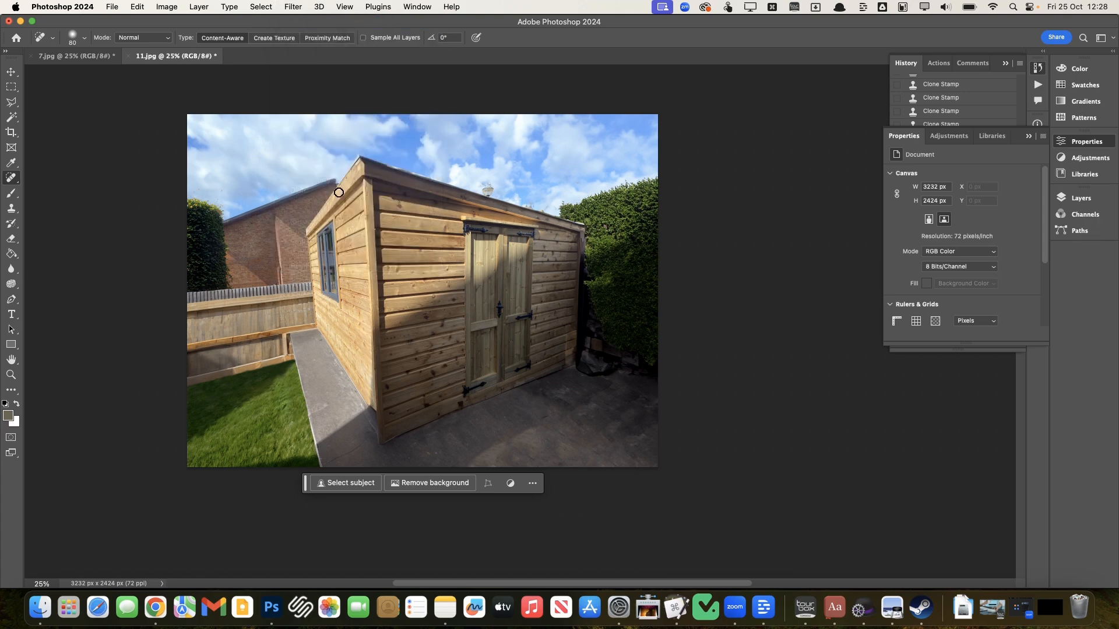
key(super+plus)
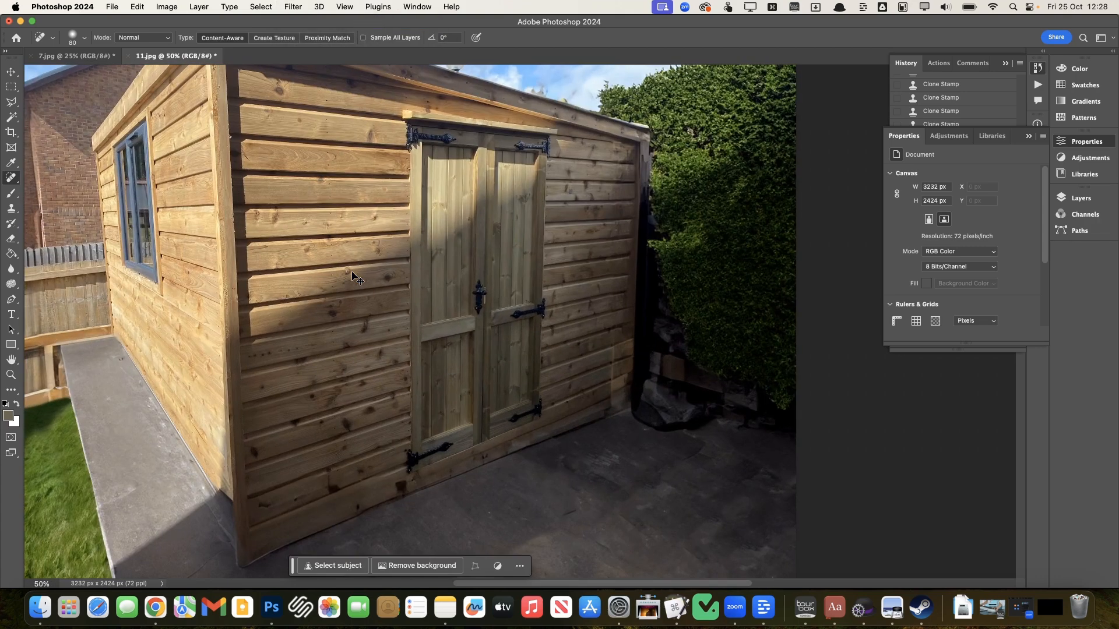
scroll(352, 275, left, 4)
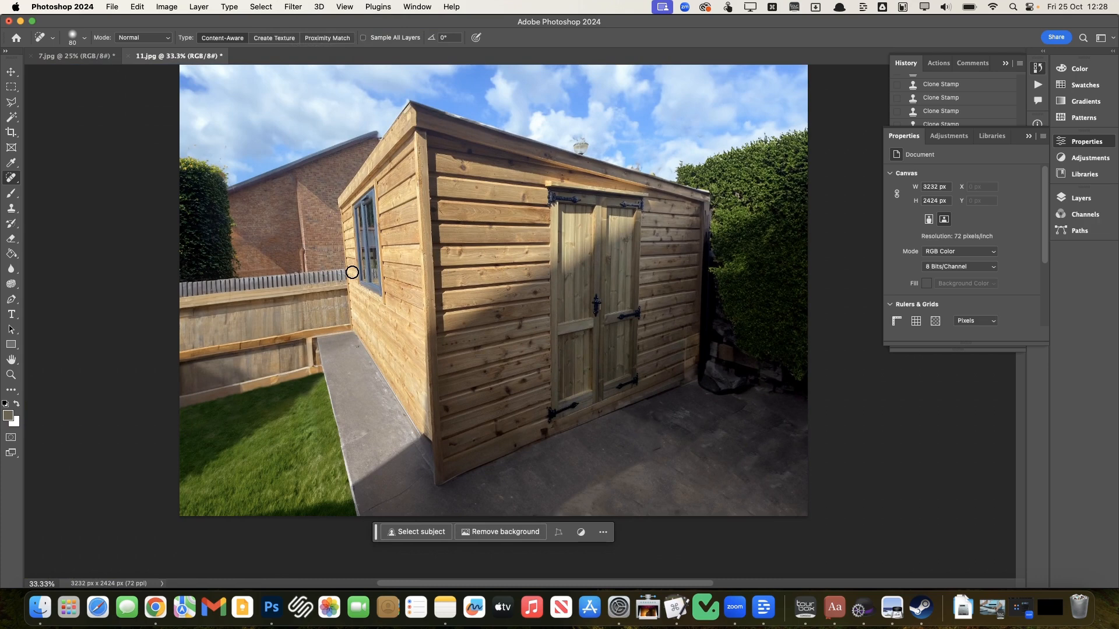
scroll(352, 272, right, 4)
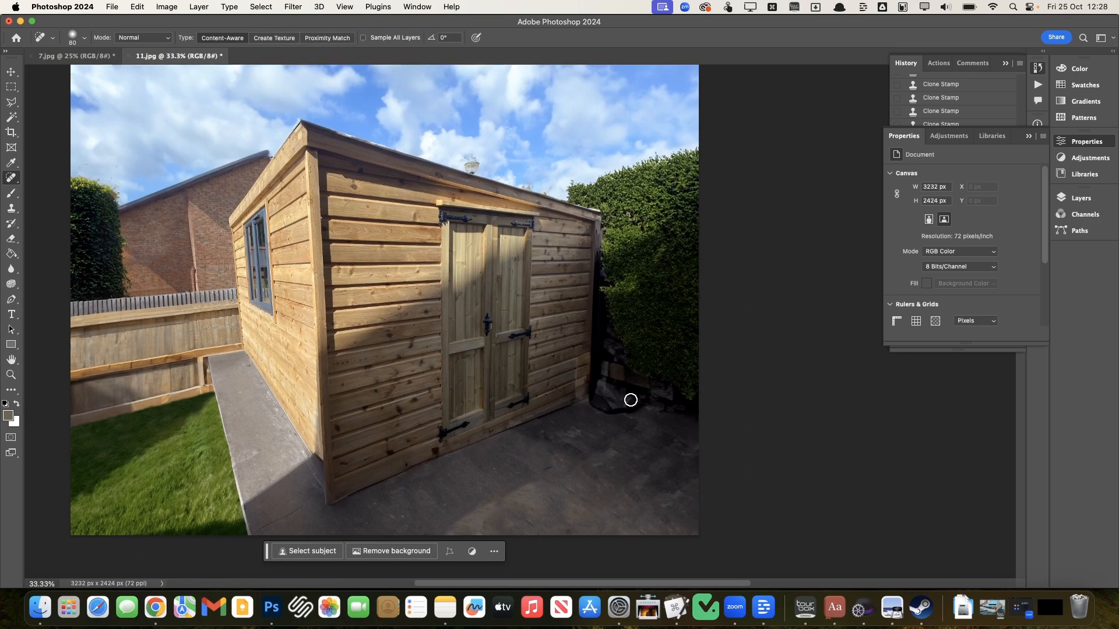
click(12, 90)
drag(570, 297, 719, 464)
click(688, 462)
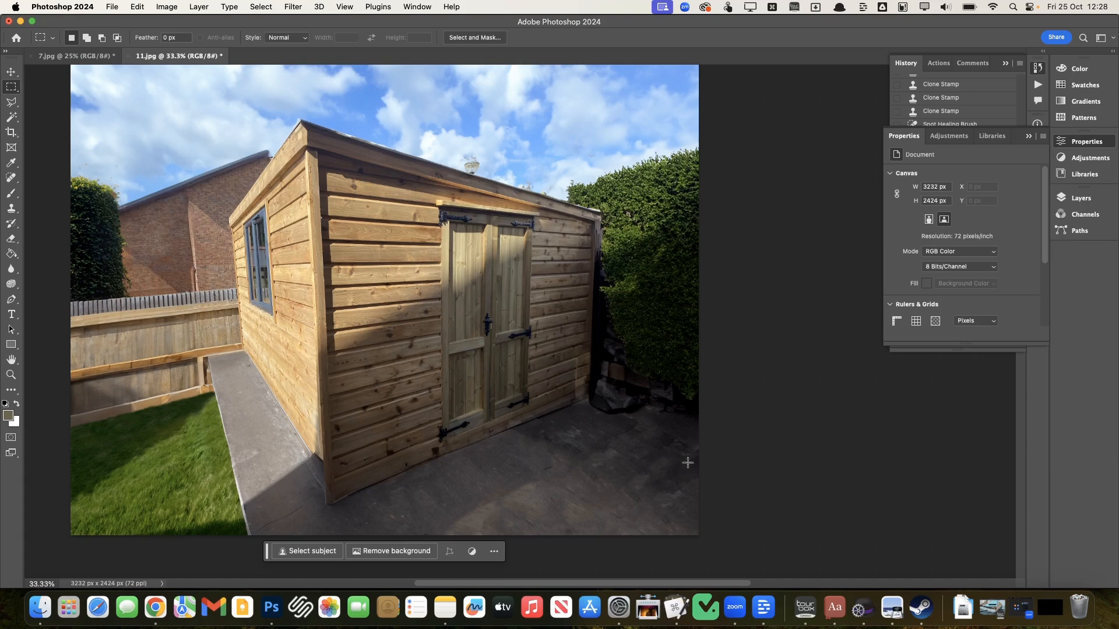
Outline the dark rubble corner between the shed and the large hedge with a polygonal selection and generate a "flower bed" in it.
click(12, 102)
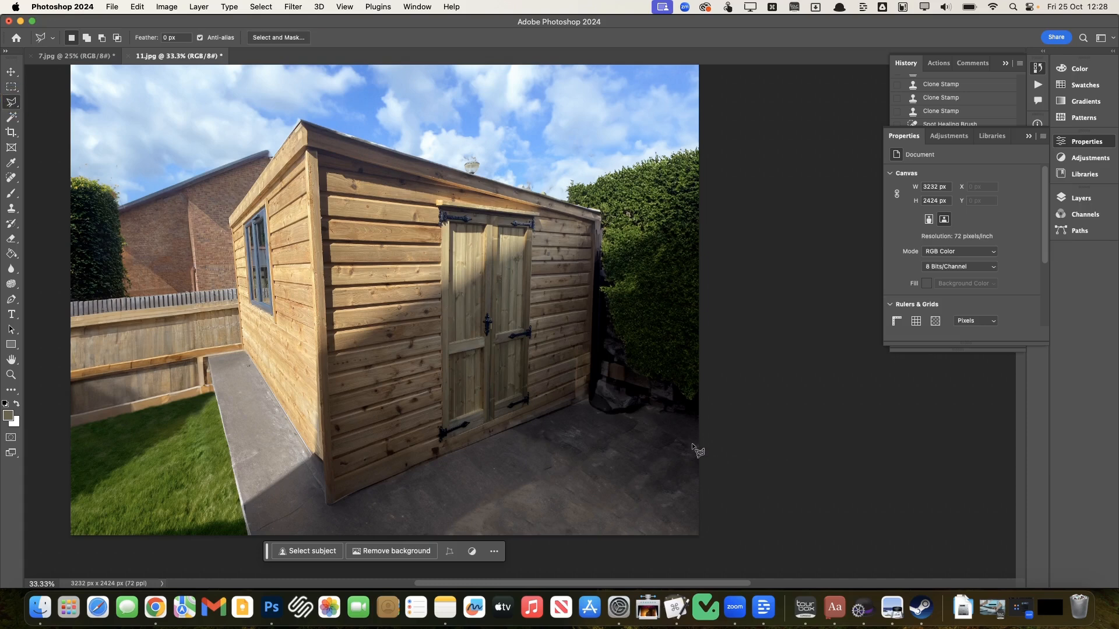
click(707, 485)
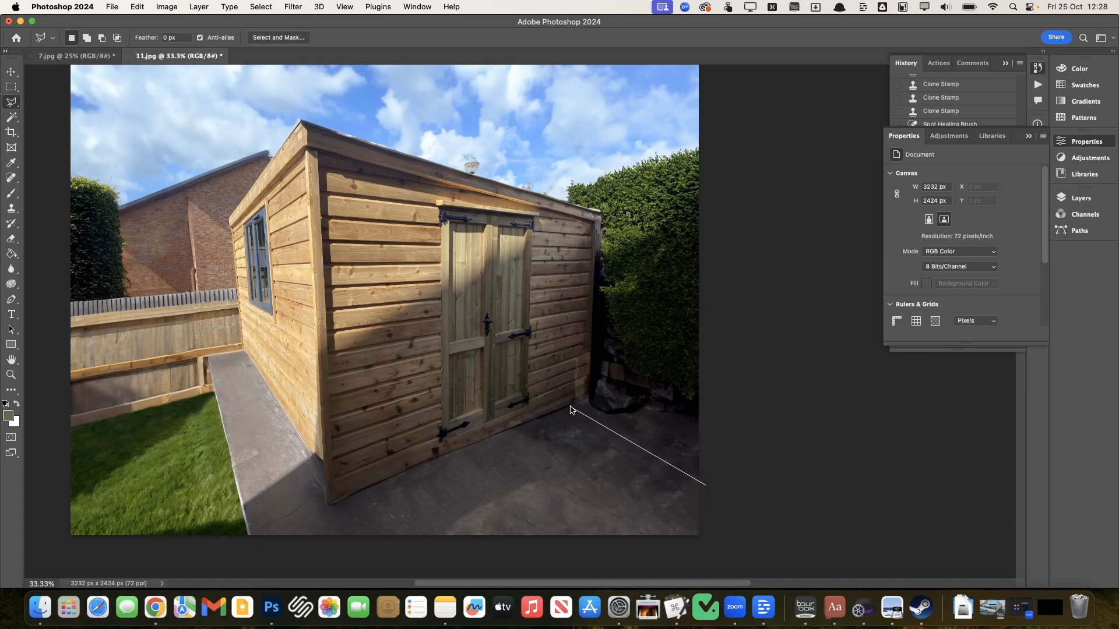
click(568, 384)
click(599, 351)
click(767, 384)
click(747, 513)
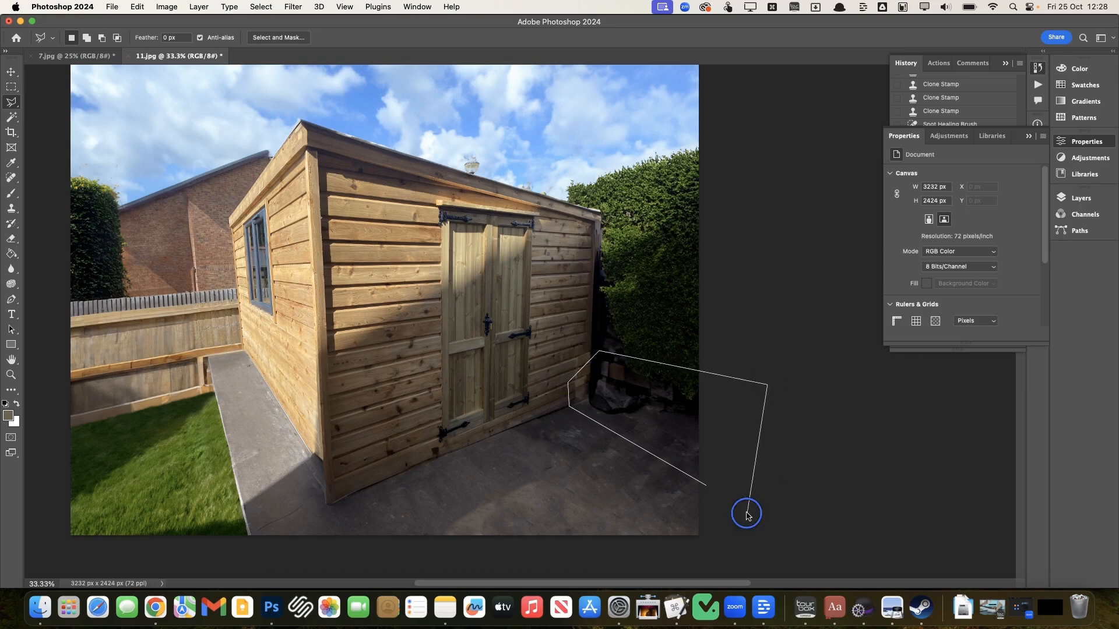
click(707, 487)
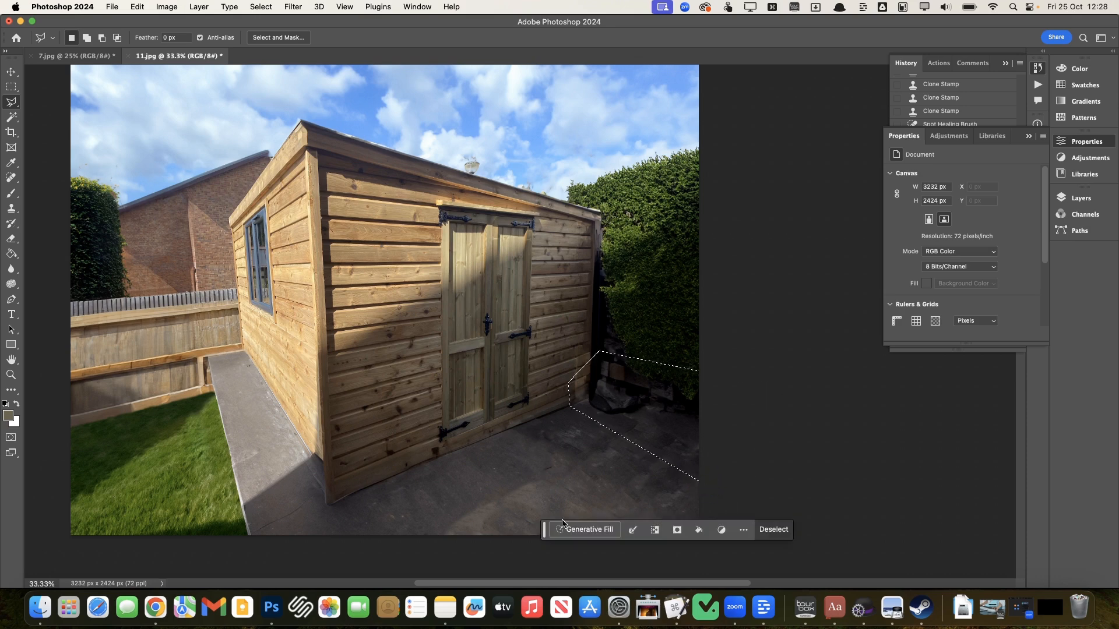
click(578, 530)
text(flower bed)
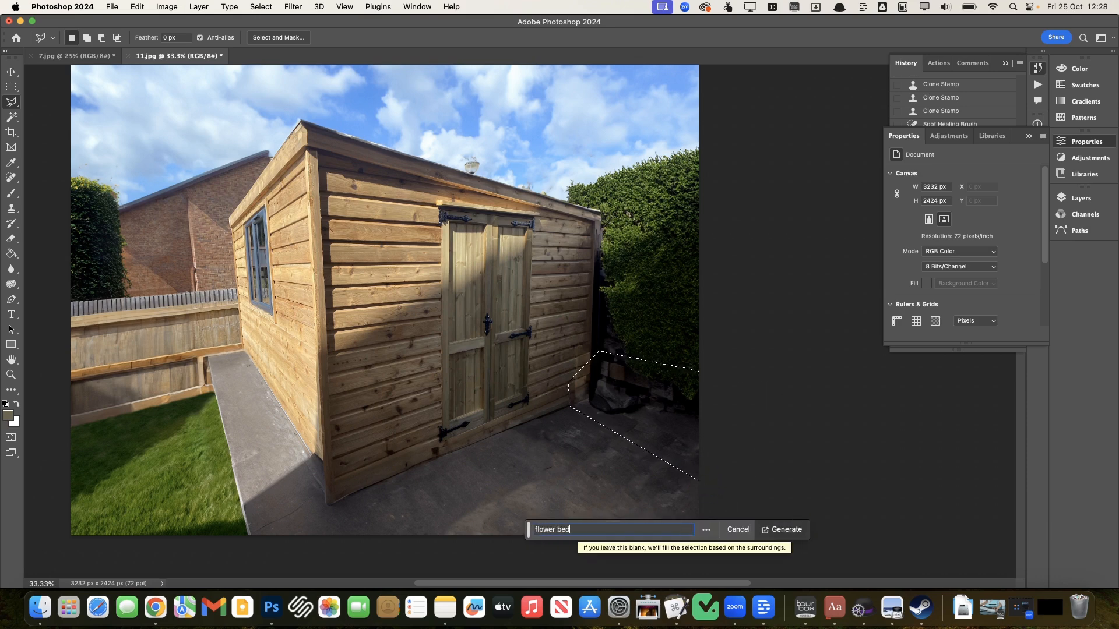
key(Return)
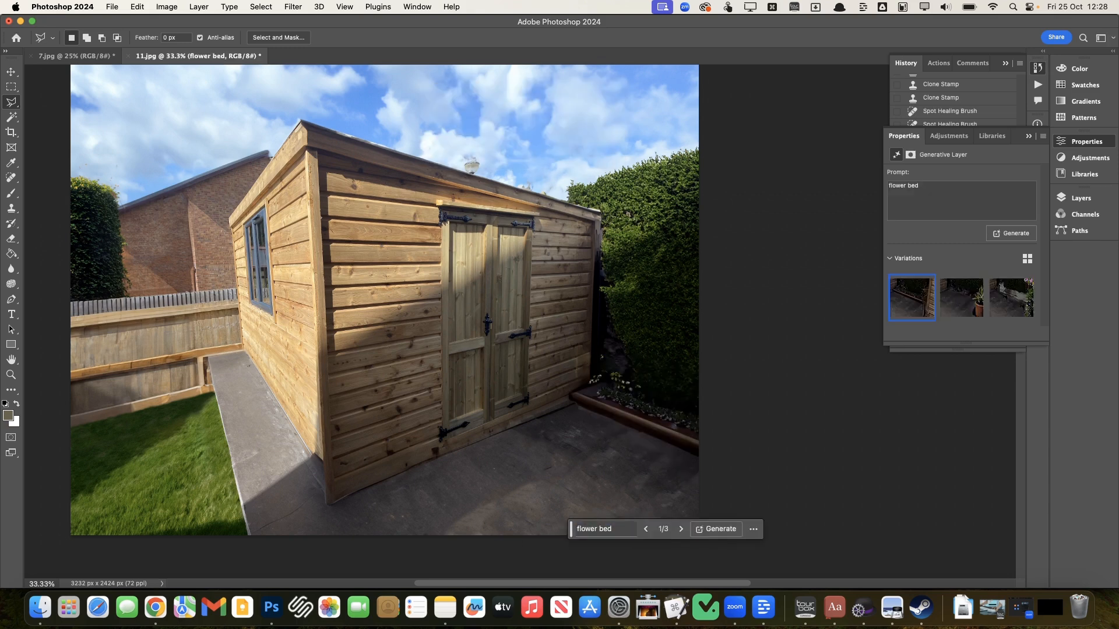
Compare the three generated flower bed variations, keep the first one and flatten the image.
click(965, 310)
click(1011, 299)
click(974, 303)
click(918, 302)
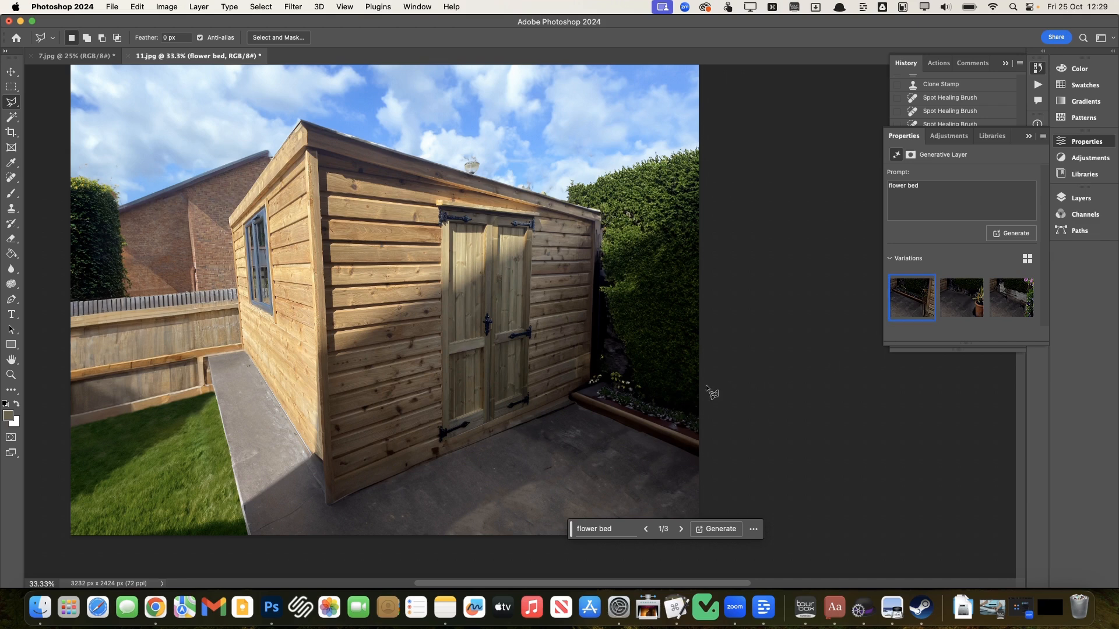
scroll(623, 478, left, 3)
scroll(623, 478, up, 2)
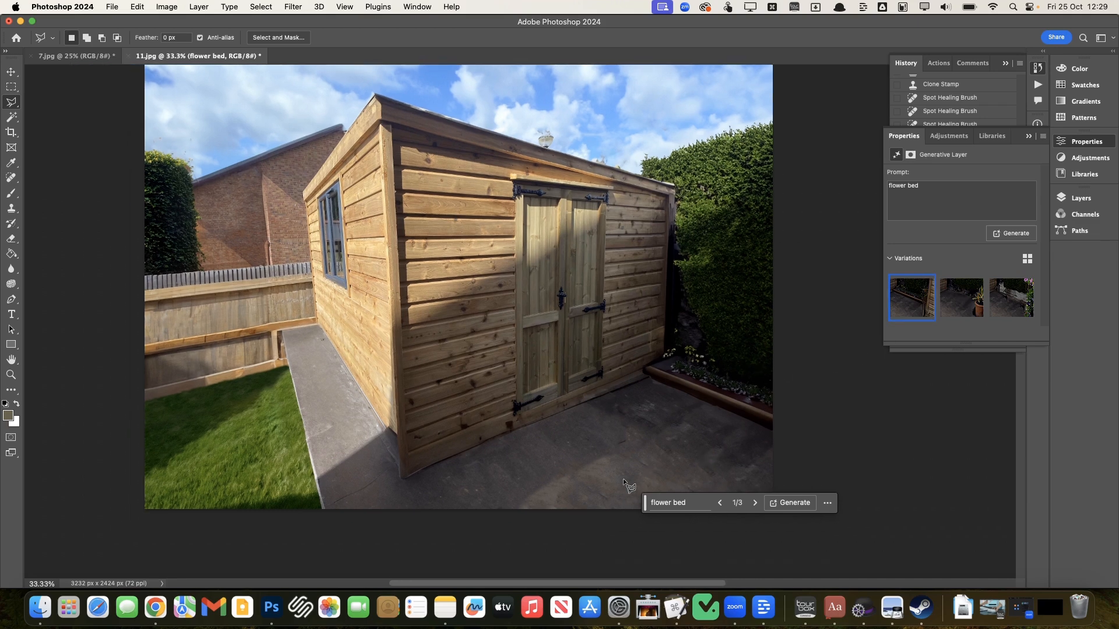
scroll(623, 478, right, 5)
scroll(624, 478, down, 1)
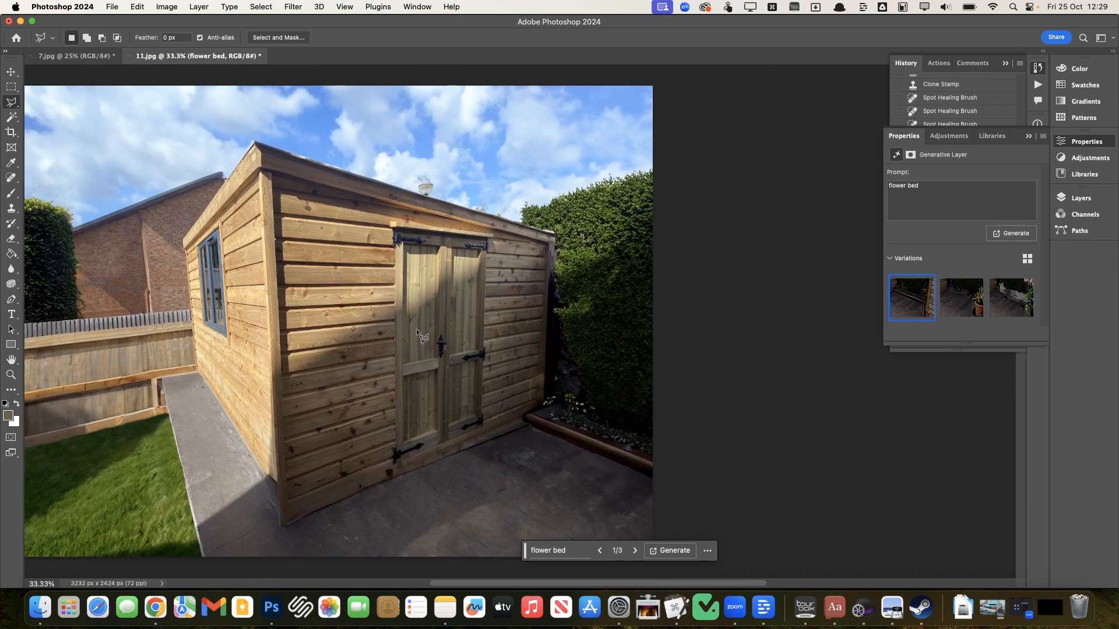
click(169, 7)
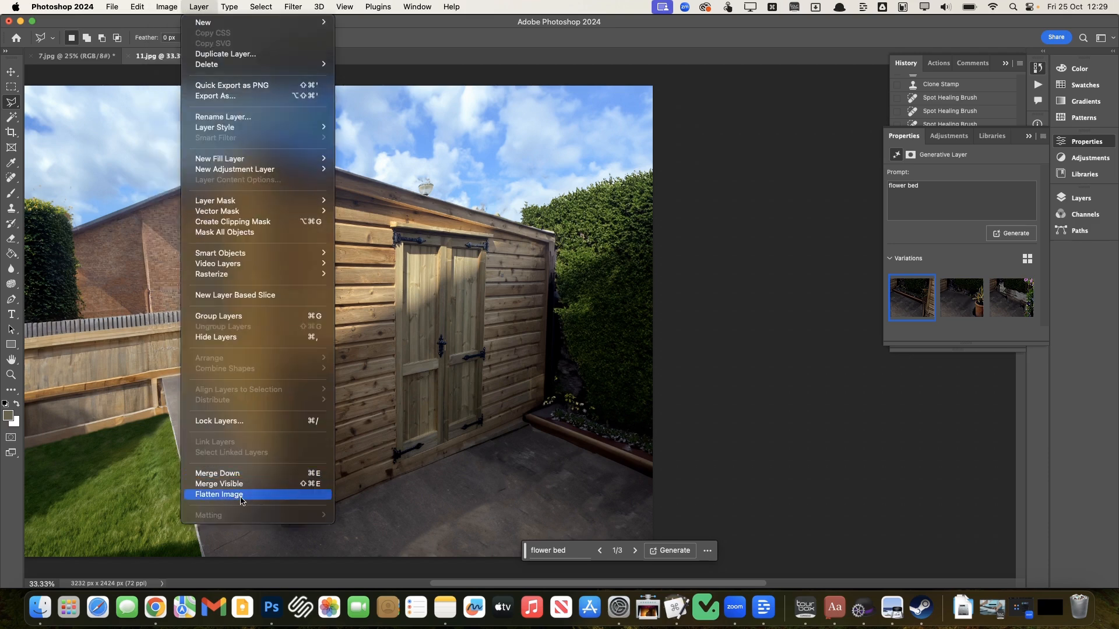
click(243, 495)
Outline the planted bed with the Polygonal Lasso and extend the selection up over the lower part of the large hedge.
click(662, 464)
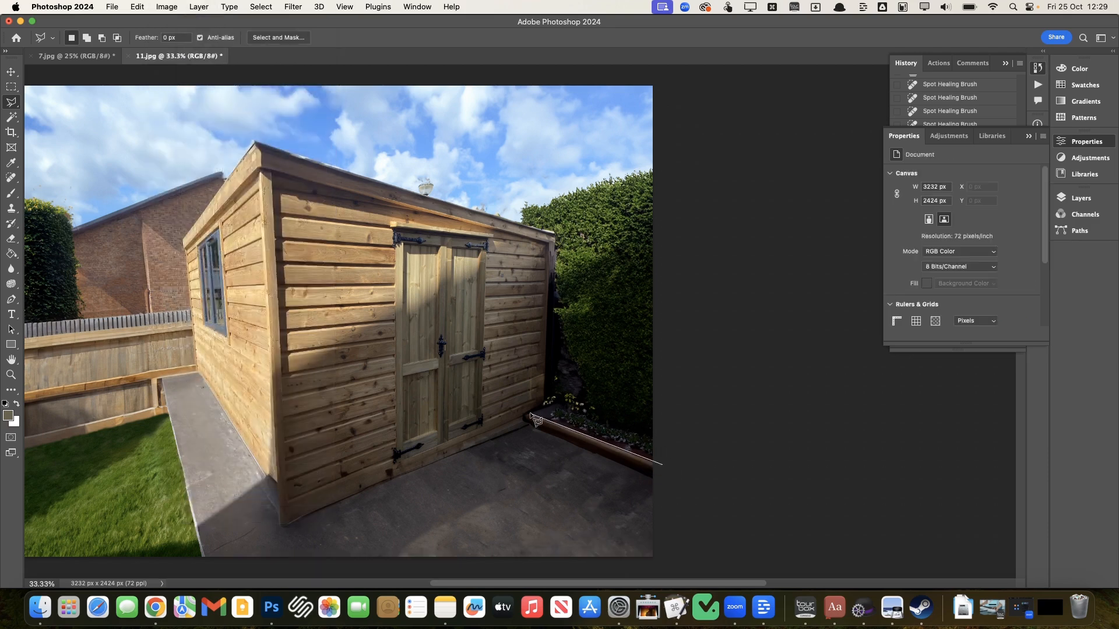
click(528, 413)
click(543, 368)
double_click(700, 437)
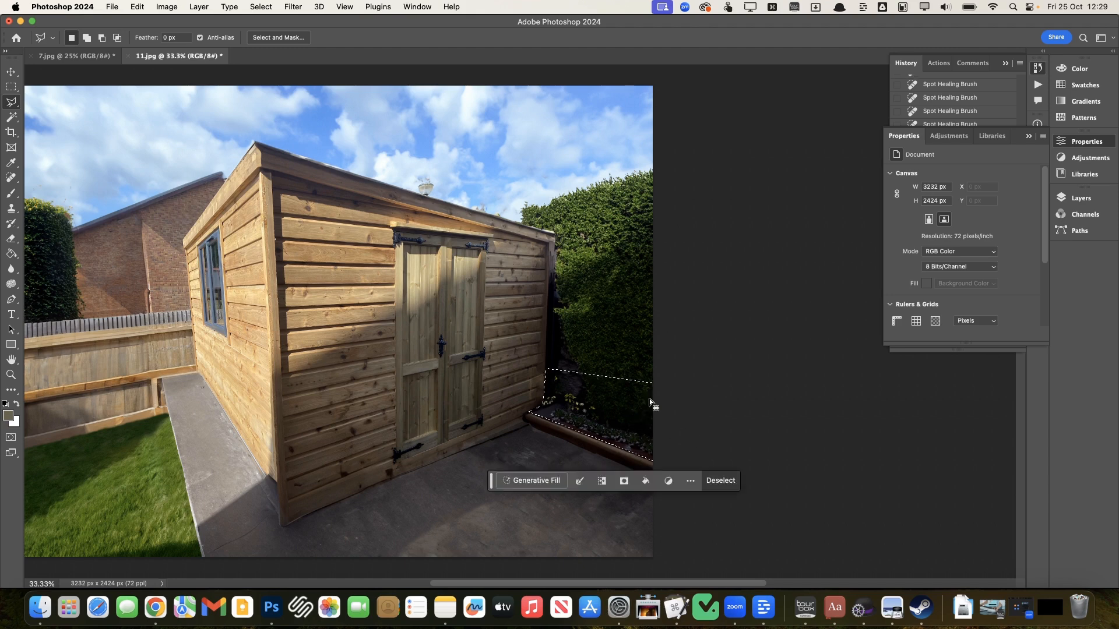
click(546, 373)
click(546, 342)
click(700, 367)
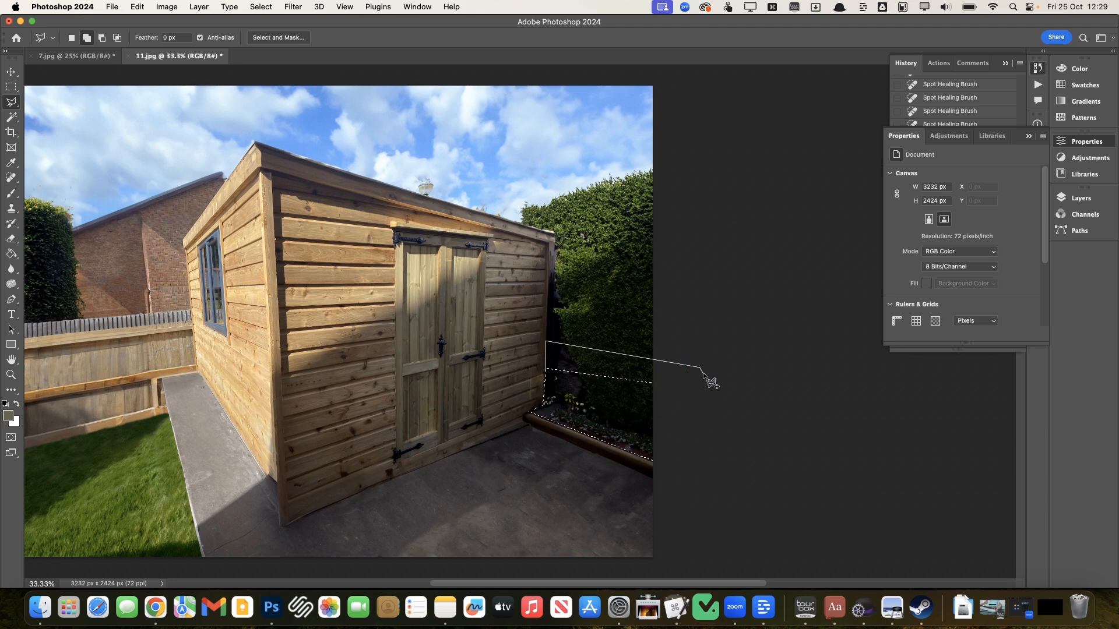
click(714, 402)
double_click(663, 466)
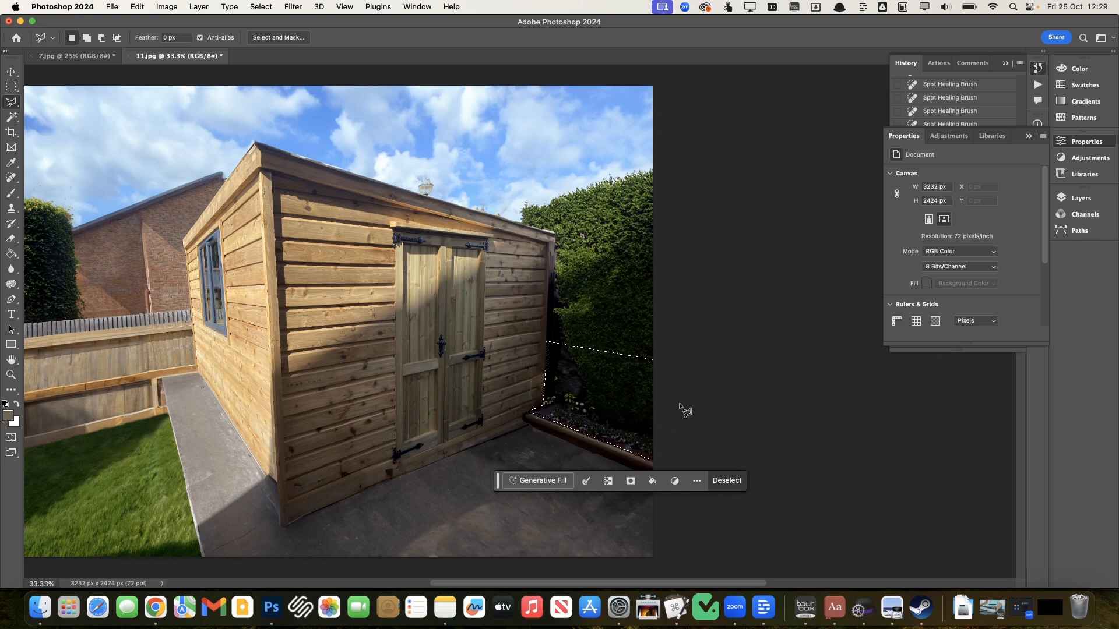
Try generating "flowers" and "flower bed" in the selected corner and compare the resulting variations.
click(549, 483)
text(flowers)
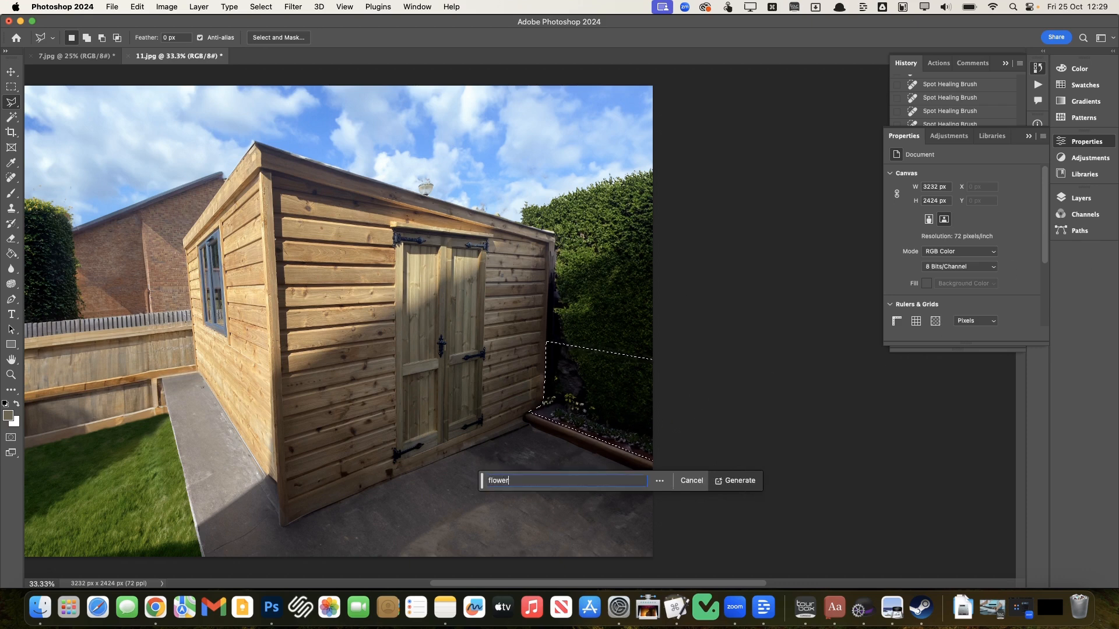
key(Return)
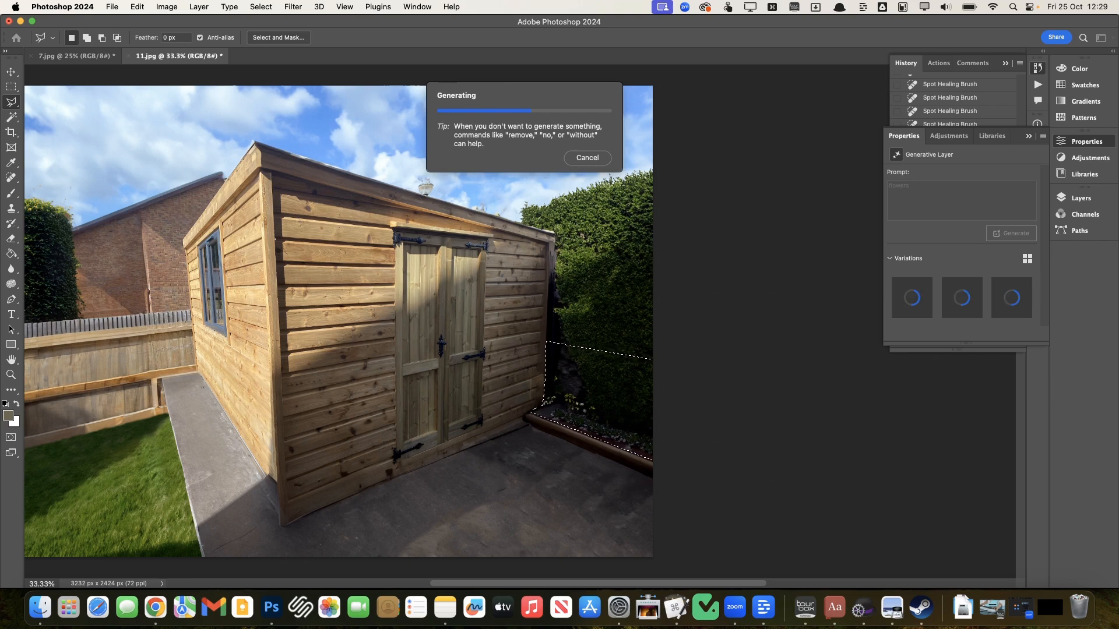
click(970, 300)
click(1010, 299)
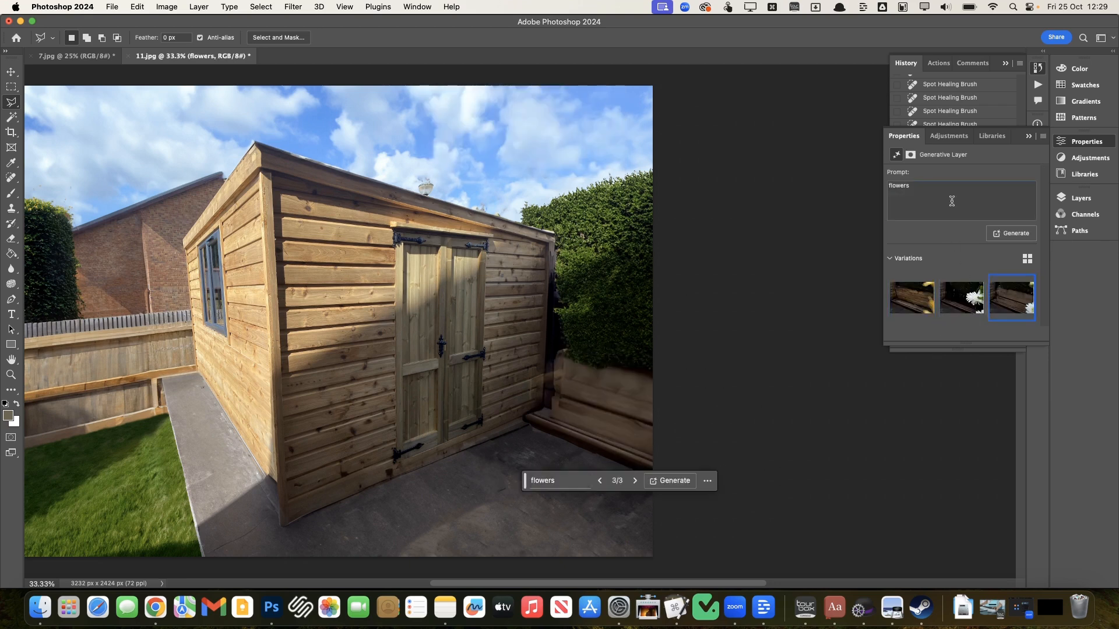
key(Return)
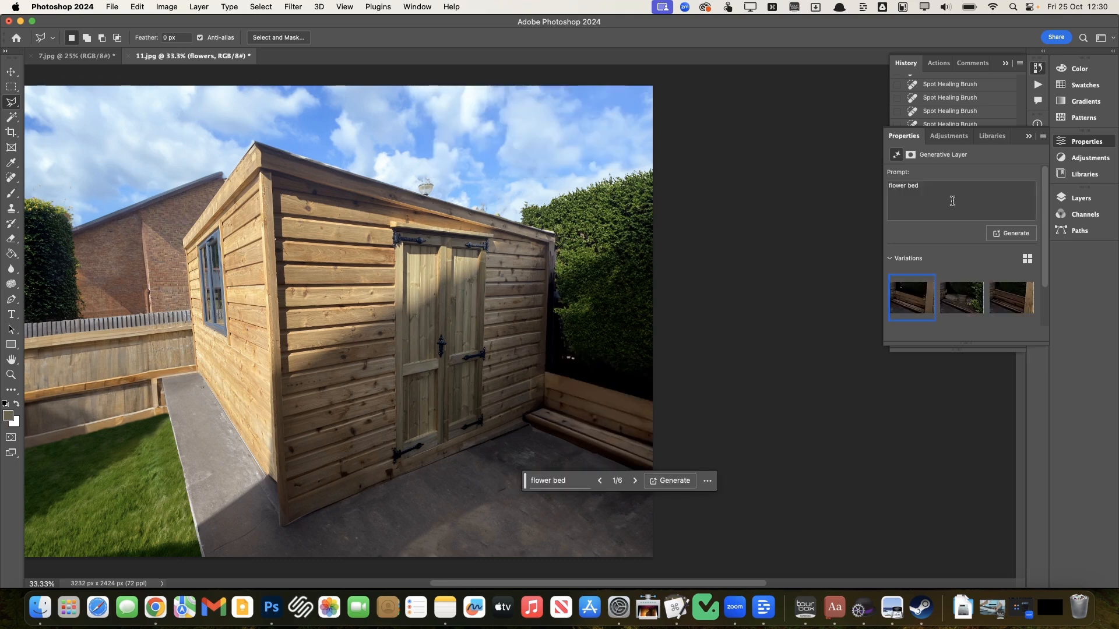
click(961, 299)
Undo the "flower bed" and "flowers" generations in the hedge corner.
key(super+z)
key(super+z)
key(super+z)
key(super+z)
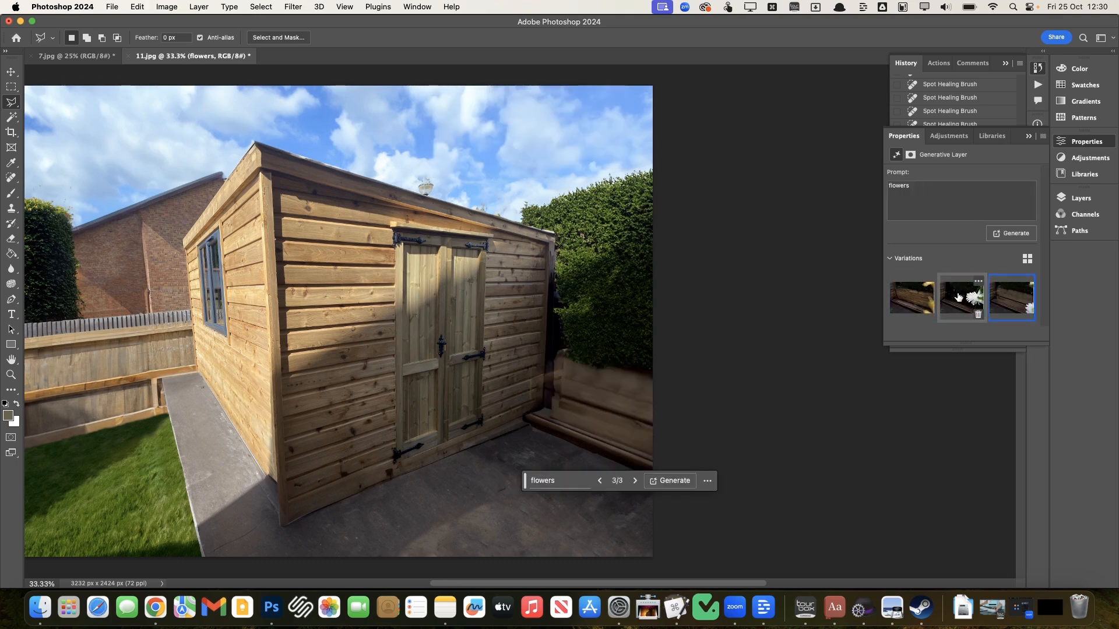
Switch to Chrome, search Google for "flower bed" and open the Martha Stewart picture of a wooden raised bed.
click(156, 607)
click(444, 326)
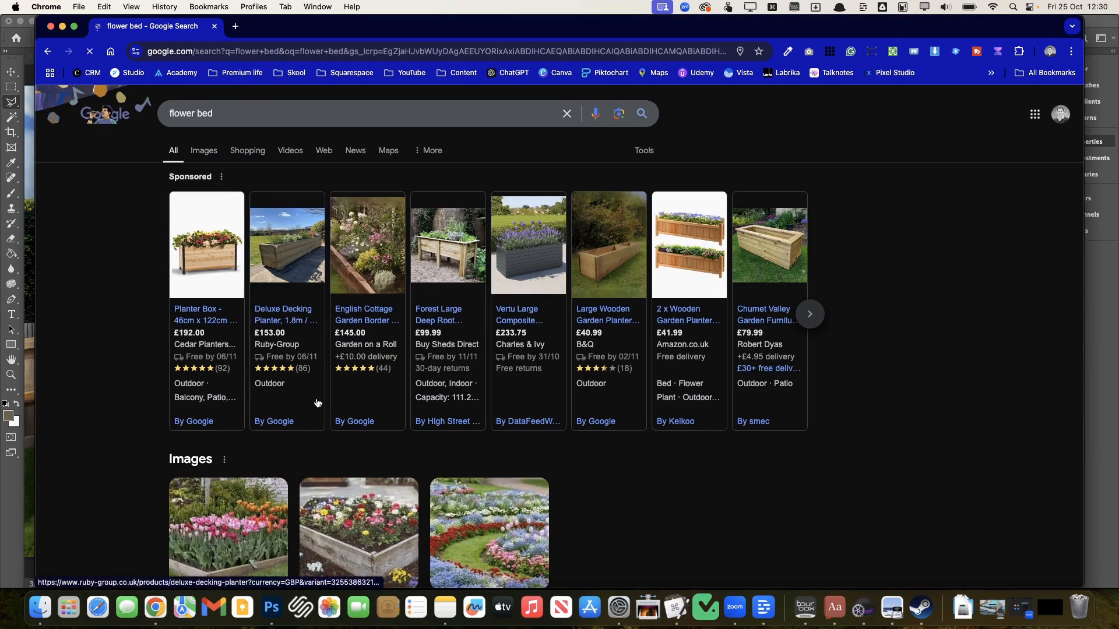
scroll(287, 511, down, 2)
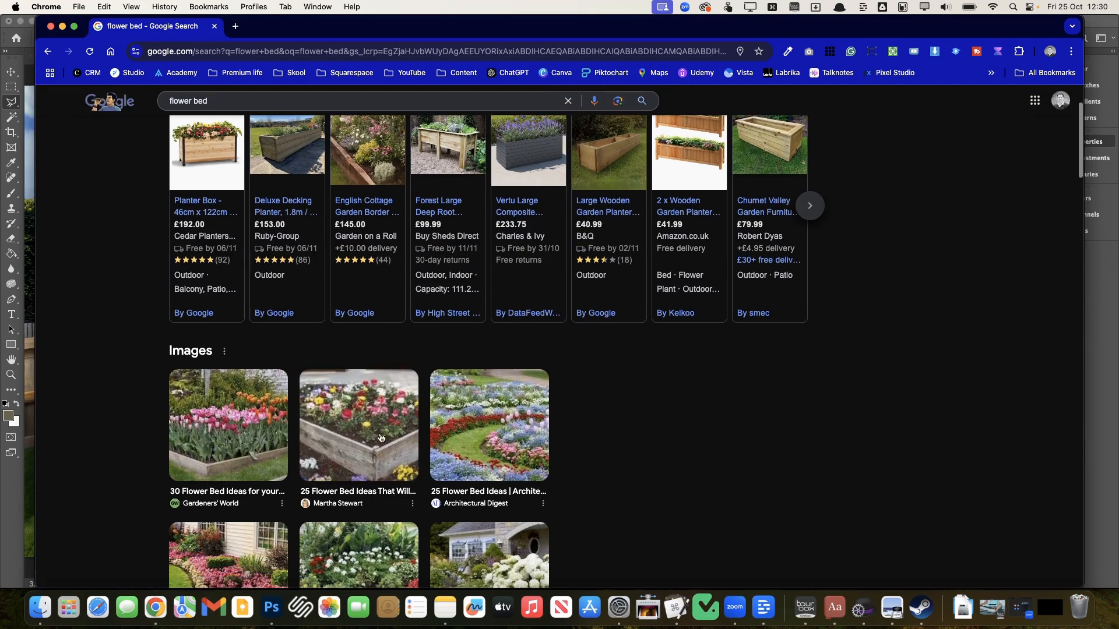
click(373, 424)
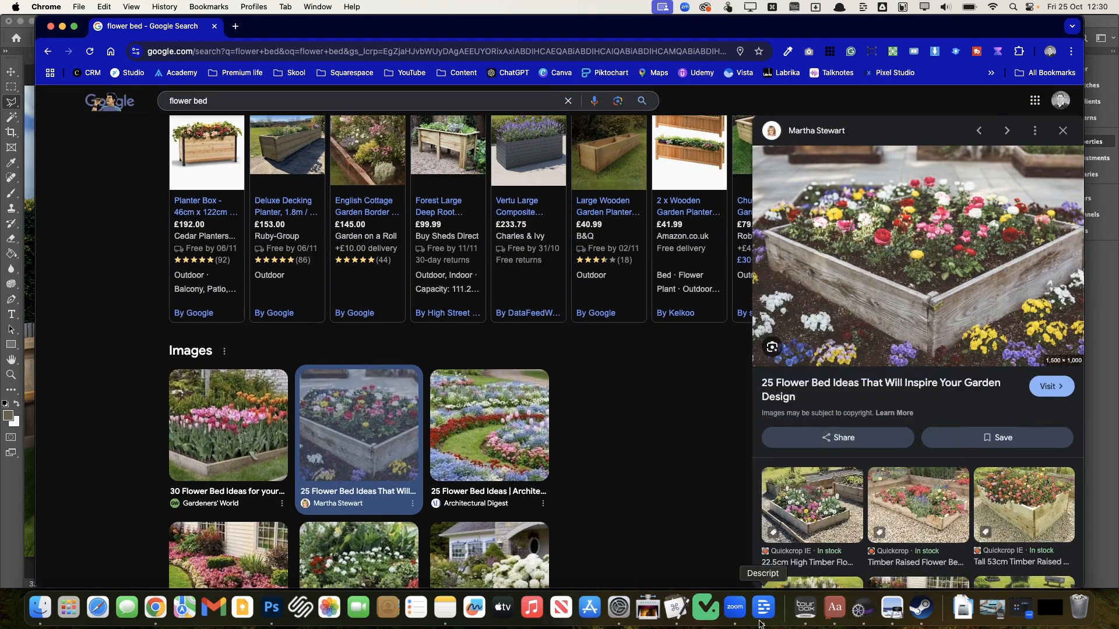
Return to Photoshop, clear the leftover selection and paste the copied flower bed picture onto the shed photo.
click(272, 608)
double_click(742, 387)
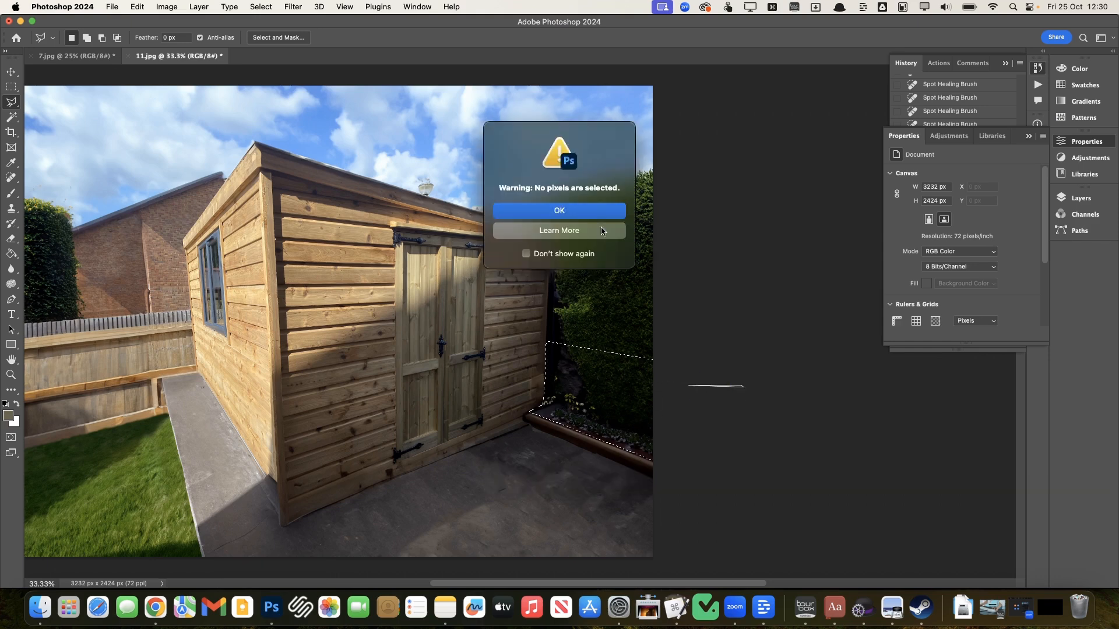
click(590, 216)
click(11, 71)
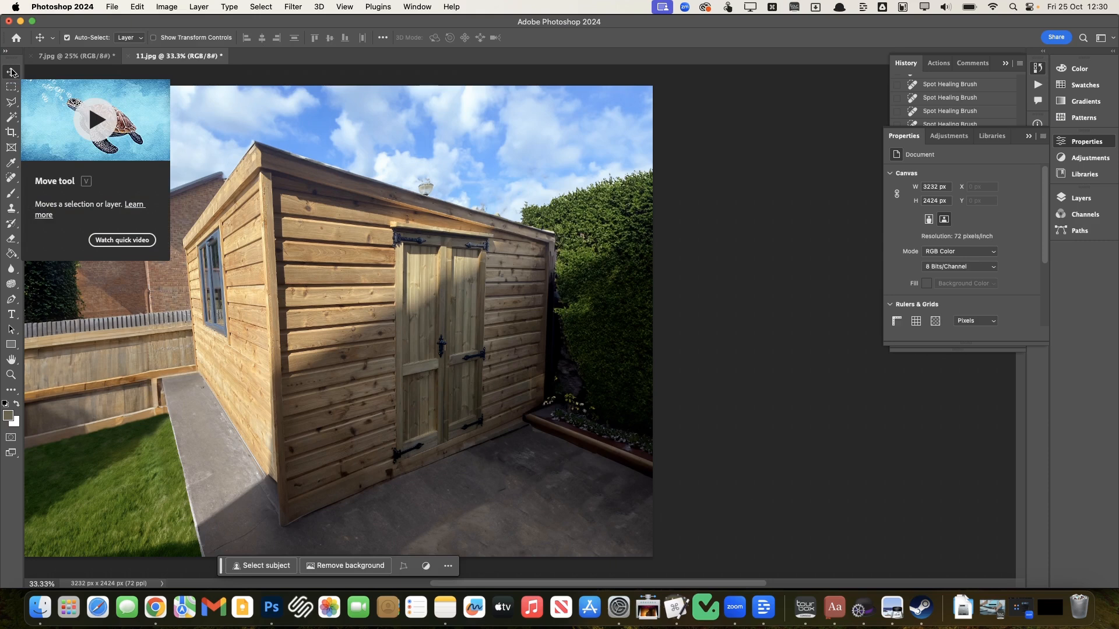
key(super+v)
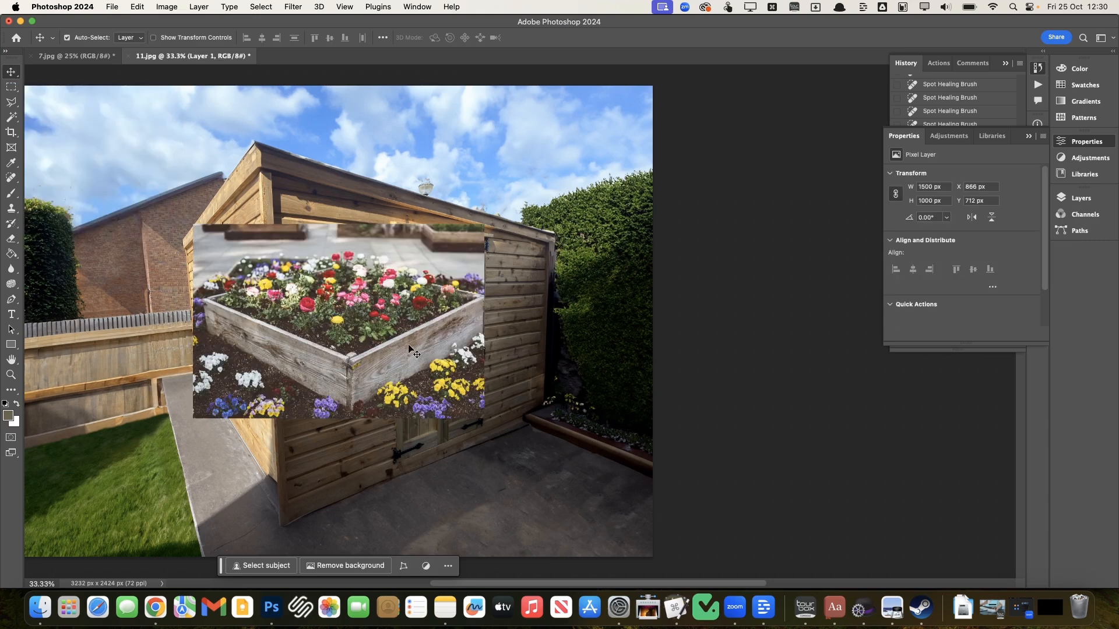
Outline the flowers inside the wooden raised bed with the Polygonal Lasso and cut them from the pasted picture.
key(l)
click(221, 302)
click(353, 353)
click(419, 324)
click(292, 265)
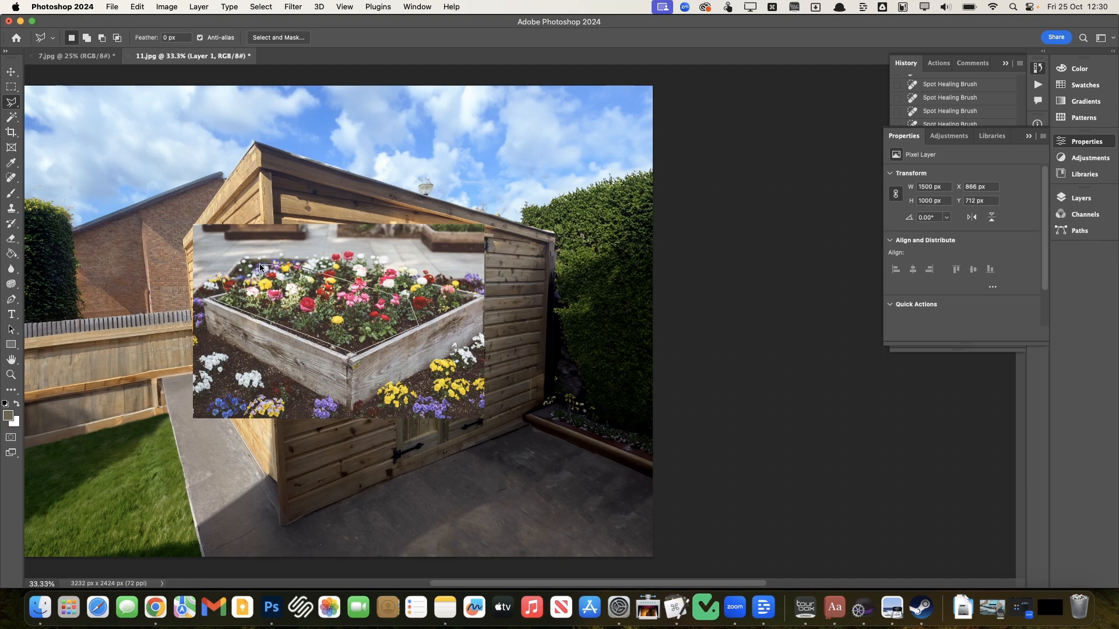
click(219, 300)
key(Delete)
key(ctrl+d)
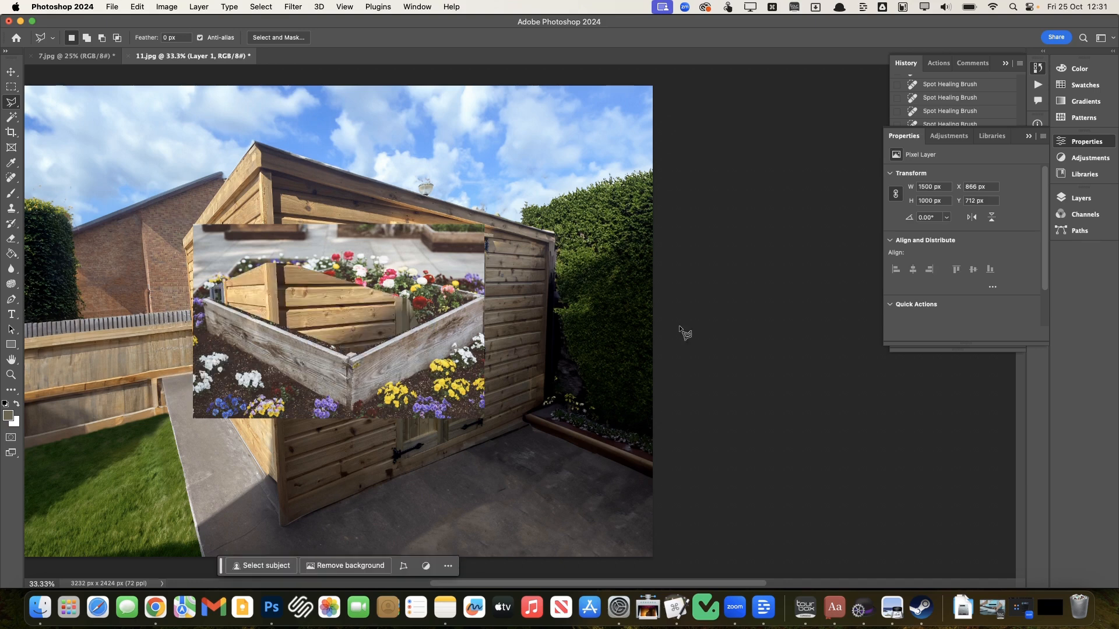
Delete the remaining raised bed picture layer and paste the cut-out flowers as a new layer.
click(1079, 198)
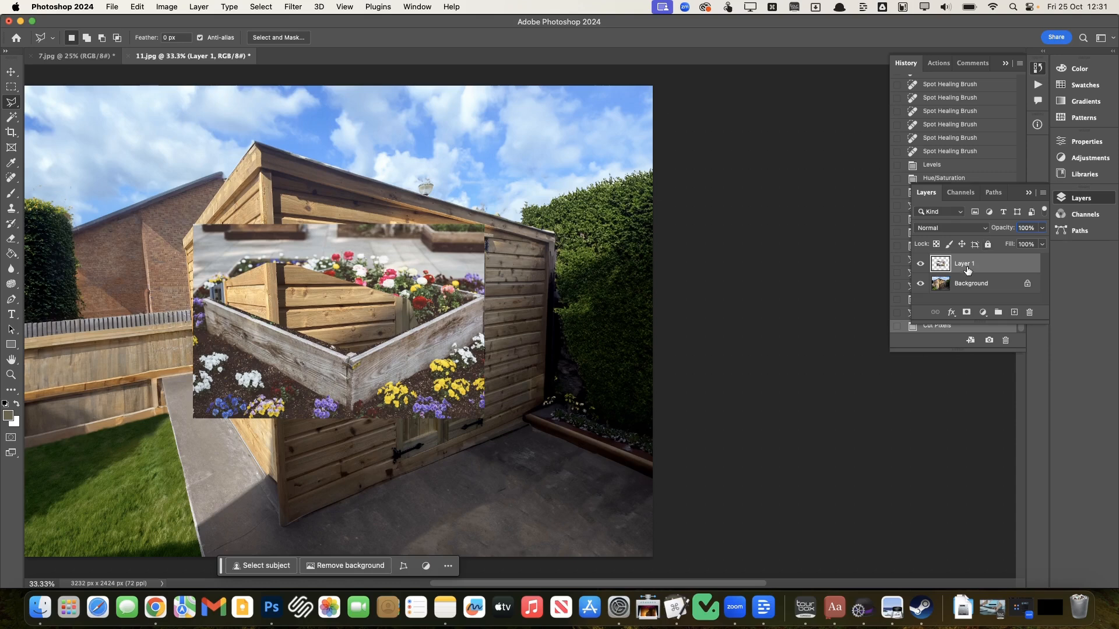
drag(969, 266, 1029, 312)
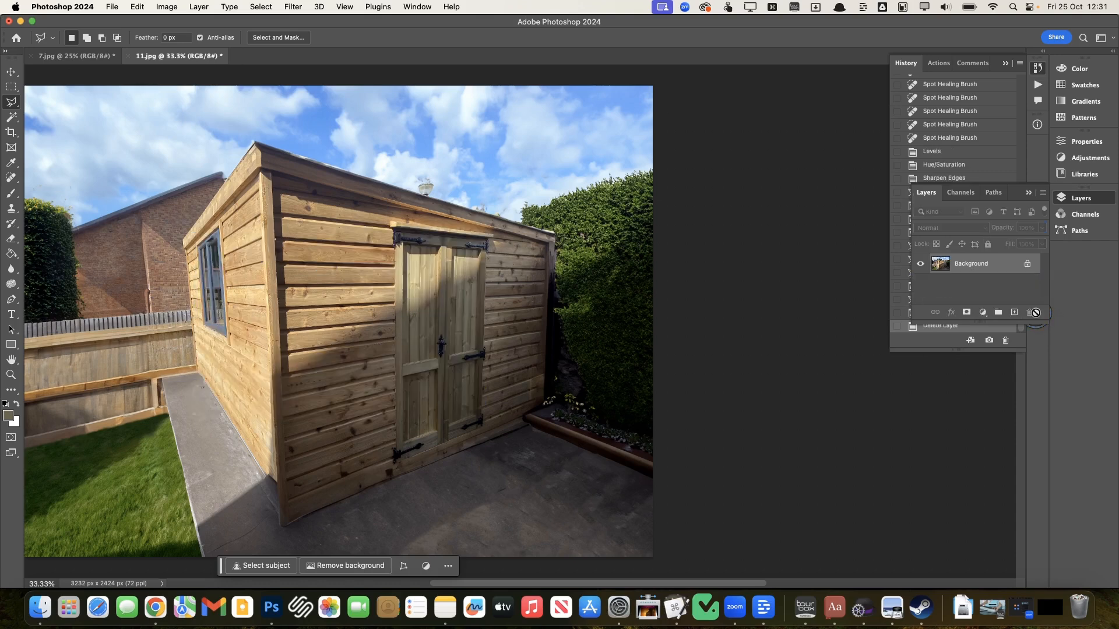
key(ctrl+v)
Move the pasted flowers over the wooden-edged bed beside the shed and nudge them into place.
click(12, 71)
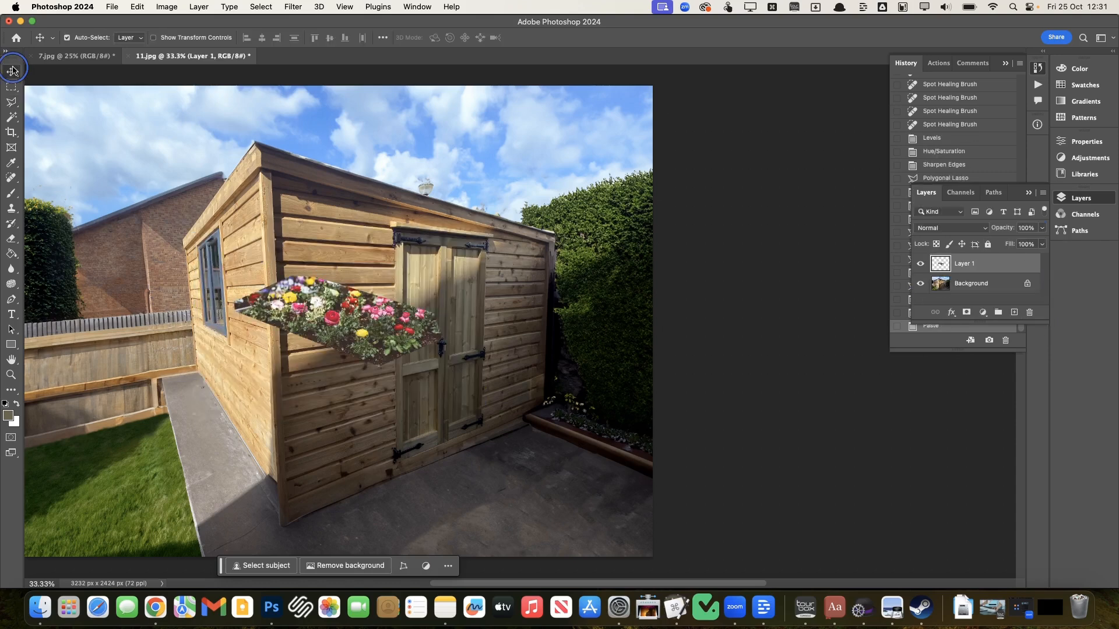
mouse_move(355, 319)
mouse_down()
mouse_move(585, 410)
mouse_move(640, 413)
mouse_move(596, 416)
mouse_move(607, 420)
mouse_move(594, 414)
mouse_move(641, 421)
mouse_up()
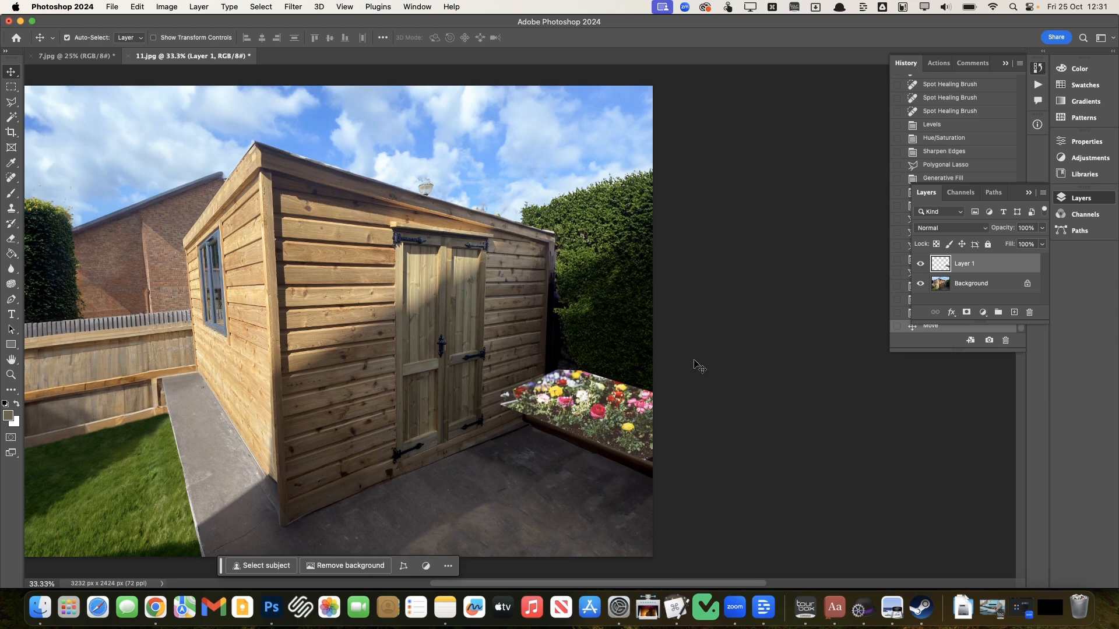
key(shift+Up)
key(shift+Right)
key(shift+Down)
key(shift+Down)
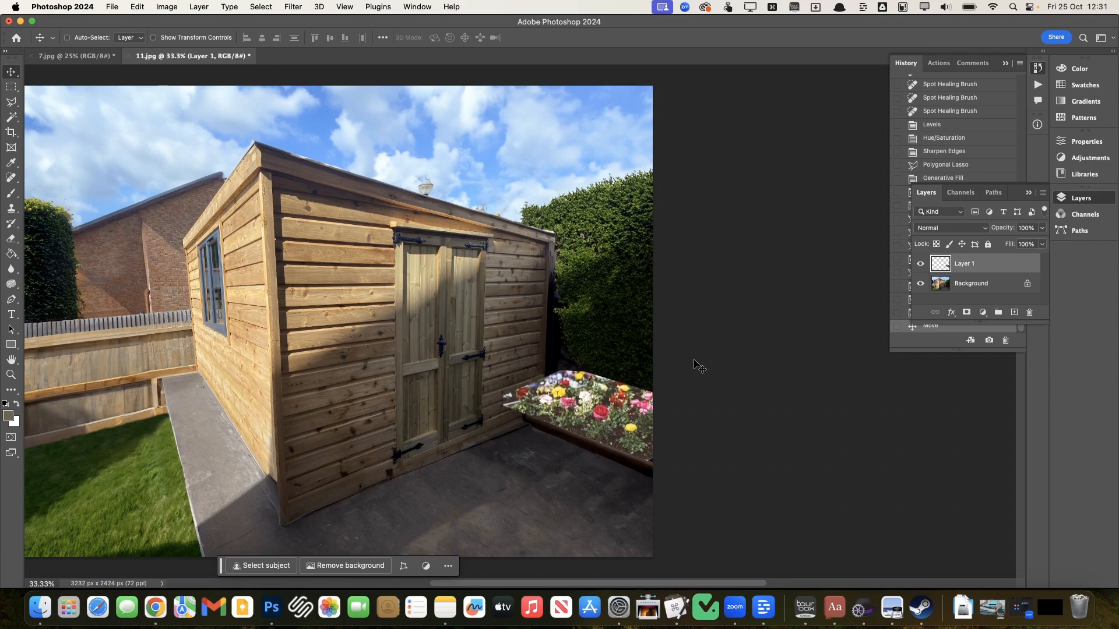
Darken the flowers layer with Levels, using a black input of 37 and a midtone of 0.85.
key(super+plus)
key(super+plus)
key(super+l)
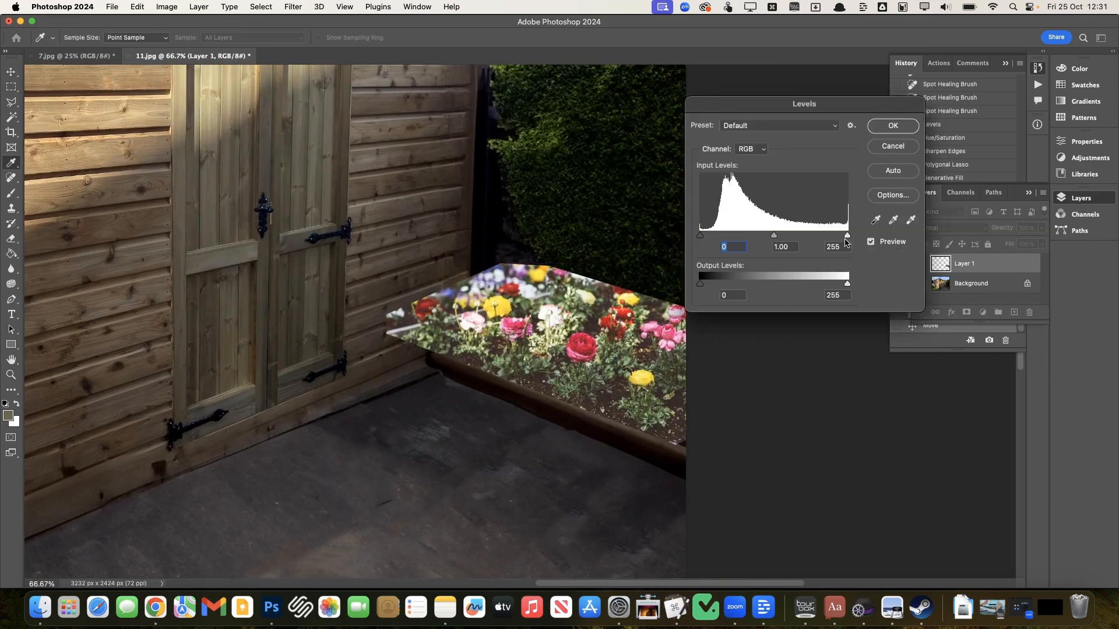
drag(699, 235, 789, 236)
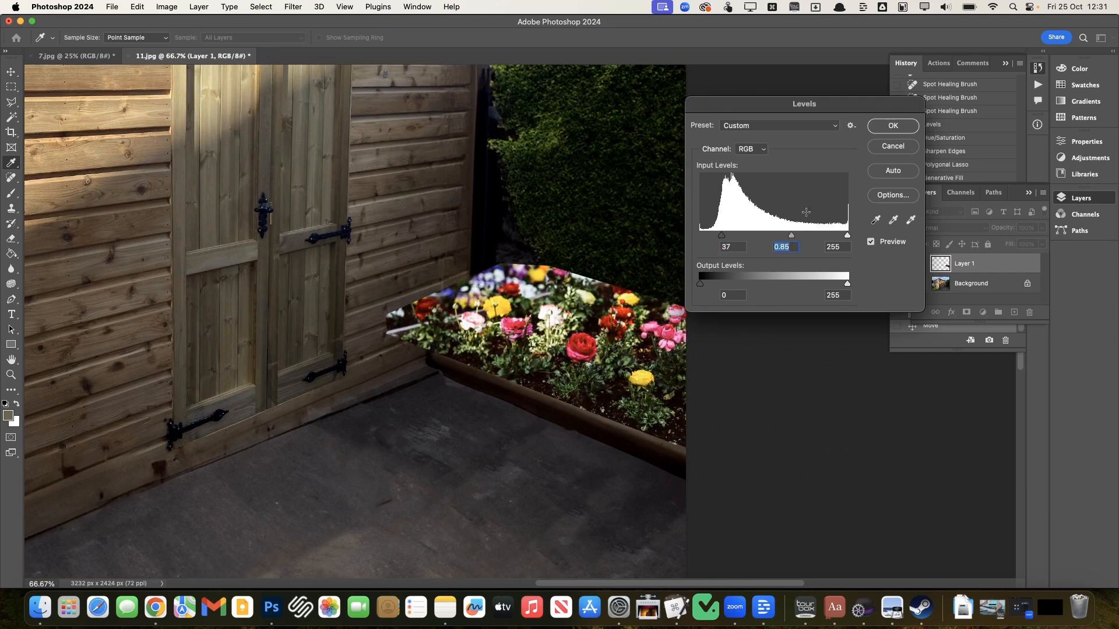
click(895, 131)
Reduce the flowers layer's saturation to -29 with Hue/Saturation.
key(super+u)
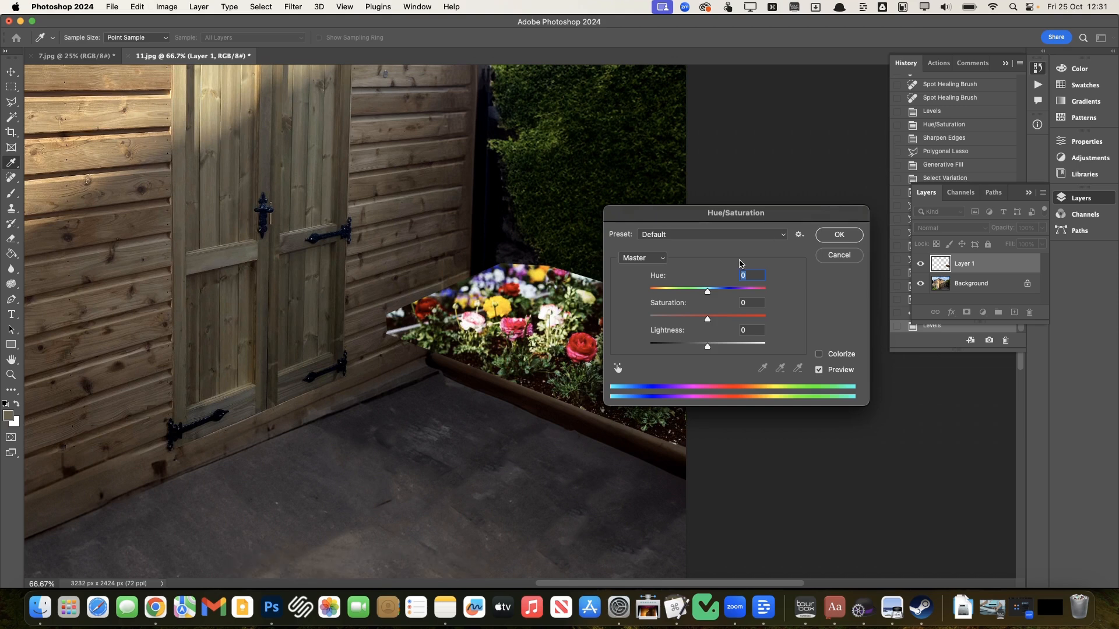
drag(706, 321, 691, 321)
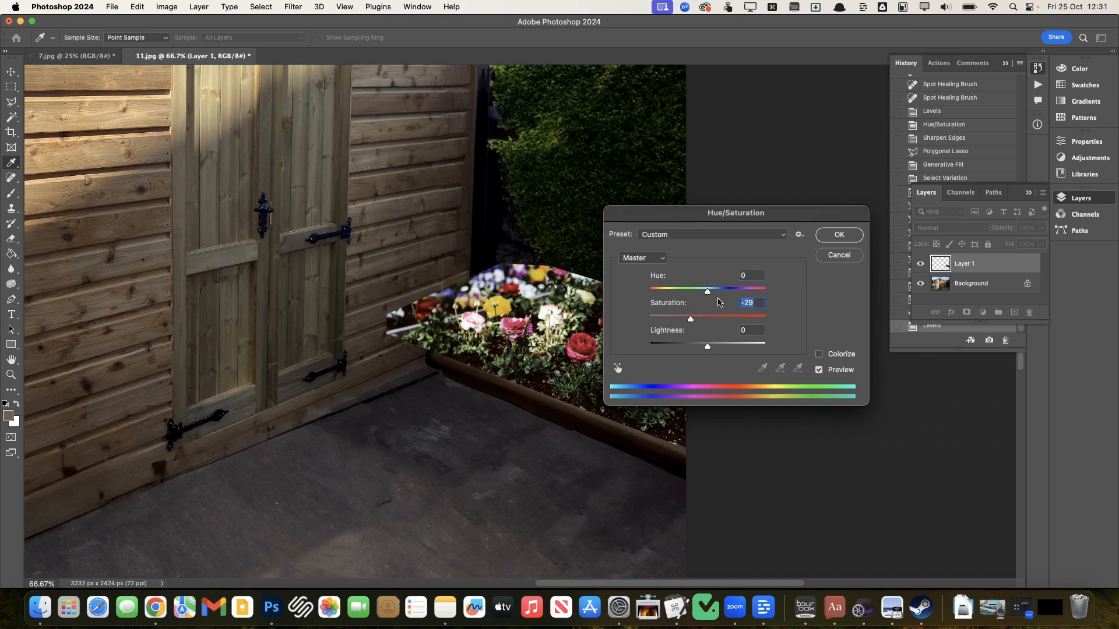
click(840, 234)
Erase the overhanging, hard-cut edges of the flowers layer where they meet the shed wall and hedge.
key(v)
key(super+minus)
key(super+minus)
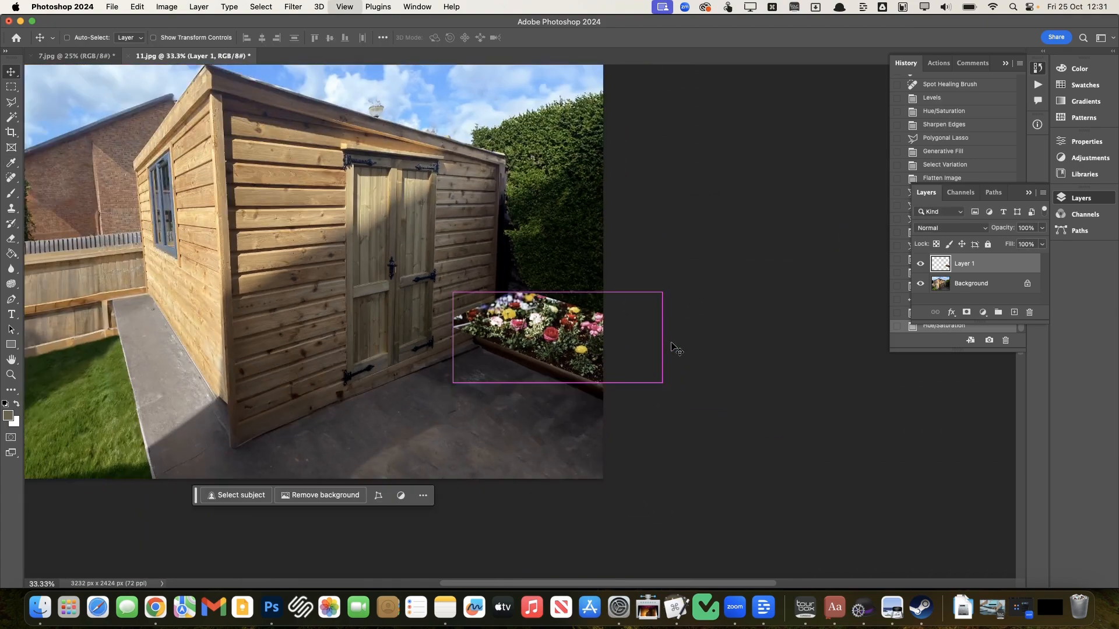
key(super+minus)
key(super+plus)
key(super+plus)
key(super+plus)
key(super+plus)
key(super+plus)
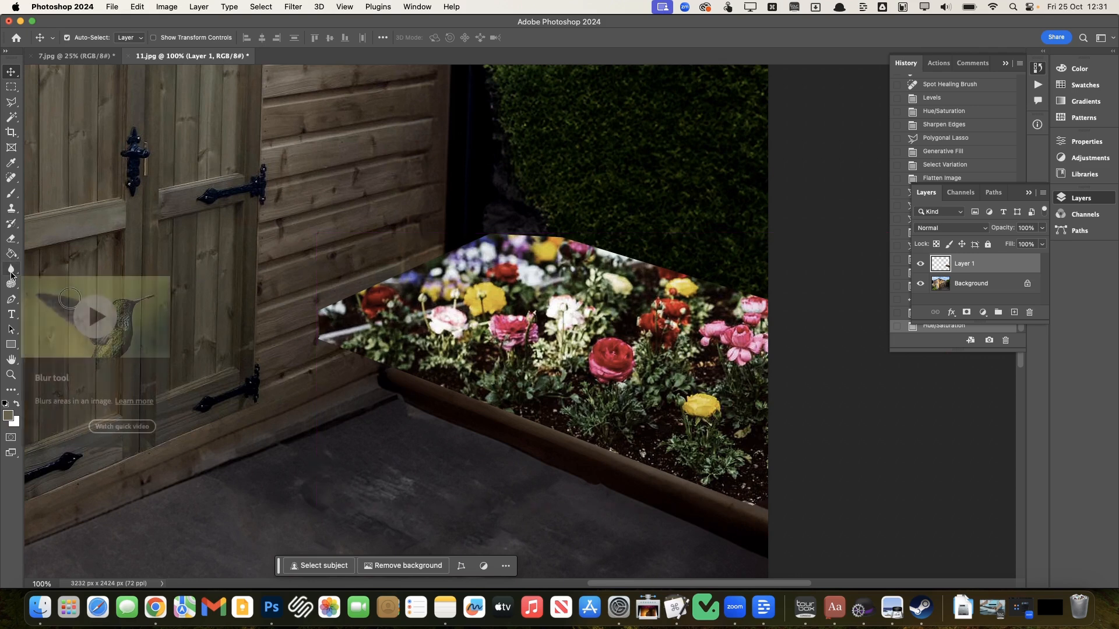
click(11, 238)
key(bracketleft)
key(bracketleft)
key(bracketleft)
key(bracketleft)
key(bracketleft)
key(bracketleft)
key(bracketleft)
key(bracketleft)
key(bracketleft)
key(bracketleft)
key(bracketleft)
key(bracketleft)
key(bracketleft)
key(bracketleft)
mouse_move(326, 327)
mouse_down()
mouse_move(365, 346)
mouse_move(348, 315)
mouse_move(333, 355)
mouse_move(428, 246)
mouse_move(521, 209)
mouse_move(495, 140)
mouse_move(489, 245)
mouse_move(447, 260)
mouse_move(478, 249)
mouse_move(468, 274)
mouse_move(432, 293)
mouse_move(530, 233)
mouse_move(545, 239)
mouse_move(539, 278)
mouse_move(565, 272)
mouse_move(450, 231)
mouse_move(437, 254)
mouse_move(452, 241)
mouse_move(481, 282)
mouse_move(519, 282)
mouse_move(486, 274)
mouse_move(454, 287)
mouse_move(531, 296)
mouse_move(529, 278)
mouse_move(589, 307)
mouse_up()
Refine the upper outline of the flowers with a smaller eraser brush so the blooms blend into the hedge.
key(bracketleft)
key(bracketleft)
key(bracketleft)
key(bracketleft)
key(bracketleft)
key(bracketleft)
key(bracketleft)
key(bracketleft)
scroll(544, 240, right, 3)
scroll(507, 272, right, 3)
scroll(437, 260, up, 3)
drag(427, 375, 442, 393)
Clone hedge foliage on the Background layer over the dark rubble just behind the flowers.
key(alt+bracketleft)
key(s)
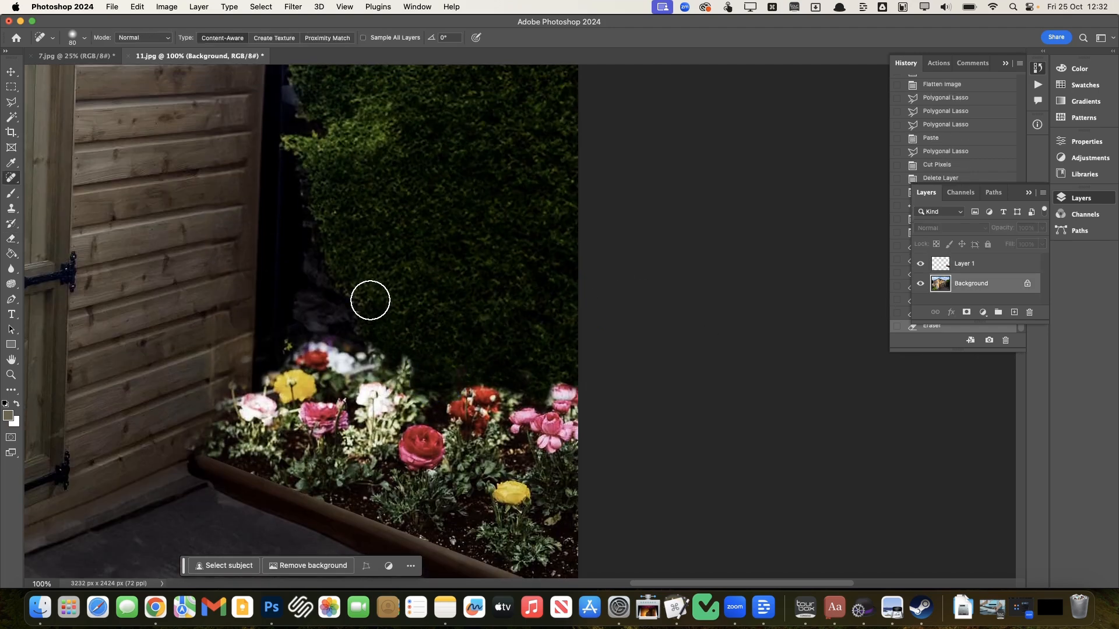
alt+click(435, 277)
mouse_move(355, 322)
mouse_down()
mouse_move(328, 329)
mouse_move(324, 294)
mouse_up()
drag(317, 296, 296, 303)
Clone hedge foliage up the dark gap along the shed's corner to just below the roof edge.
alt+click(374, 325)
mouse_move(266, 322)
mouse_down()
mouse_move(290, 236)
mouse_move(280, 142)
mouse_move(306, 124)
mouse_move(282, 89)
mouse_up()
scroll(282, 89, up, 4)
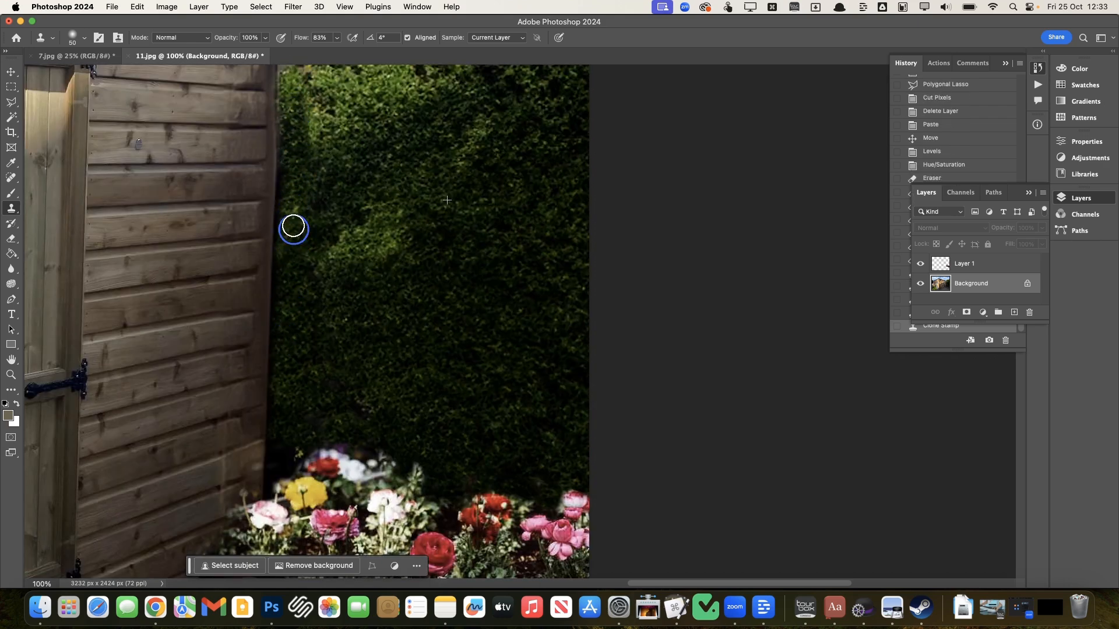
scroll(451, 211, up, 4)
alt+click(405, 247)
mouse_move(315, 213)
mouse_down()
mouse_move(335, 250)
mouse_move(352, 250)
mouse_up()
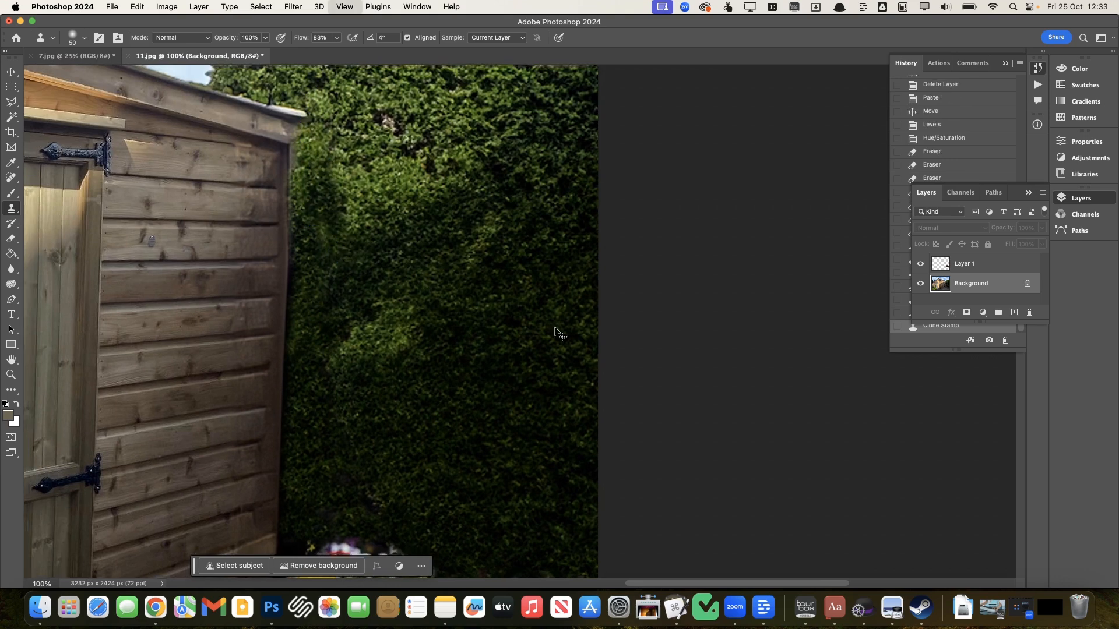
Adjust the flowers layer with Hue/Saturation, raising saturation to about +19 and lowering lightness to about -23.
key(super+minus)
key(super+minus)
key(super+minus)
key(super+minus)
key(super+plus)
key(super+minus)
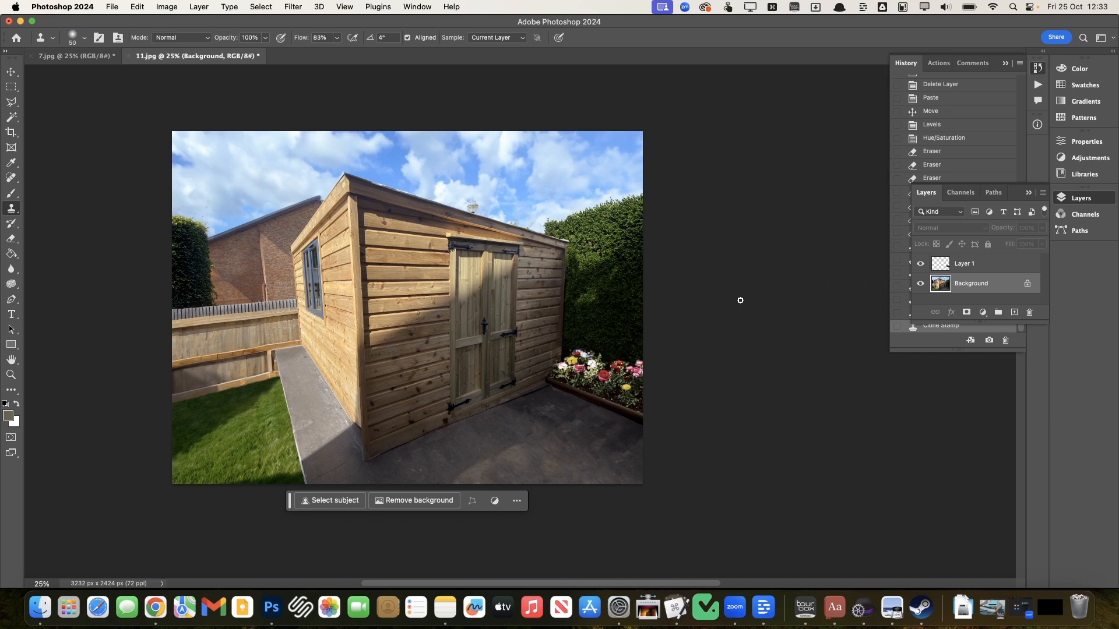
key(v)
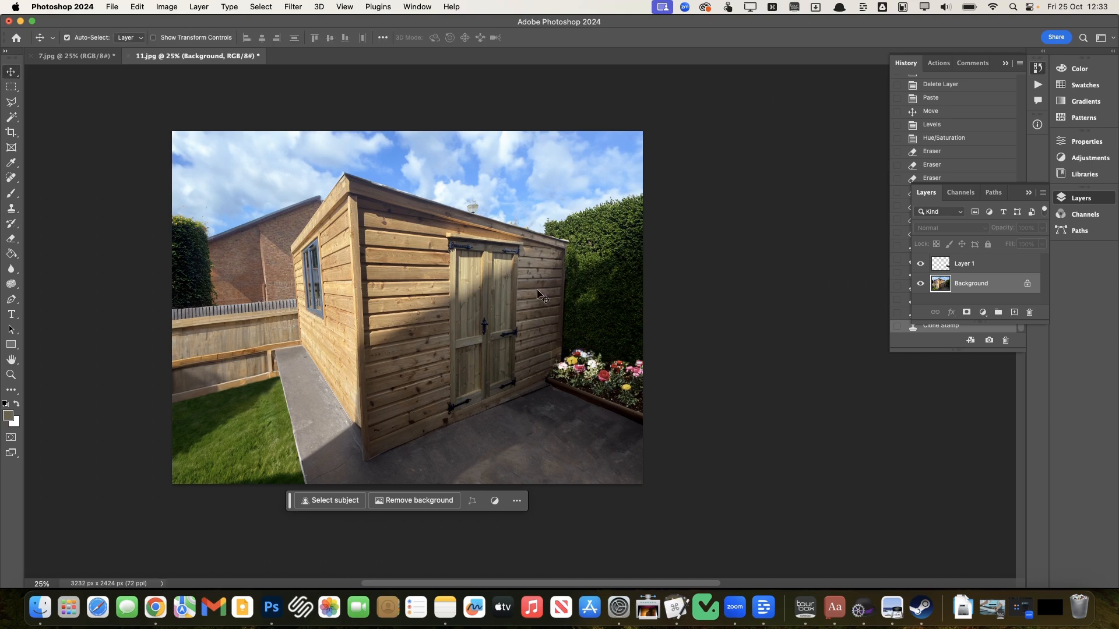
click(601, 384)
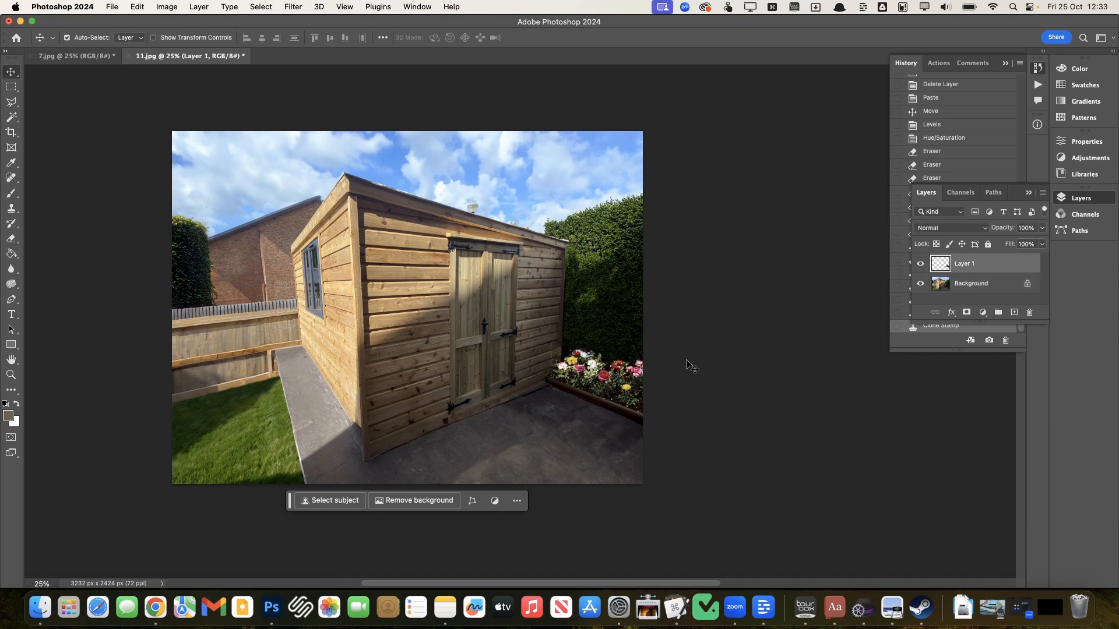
key(super+u)
drag(708, 319, 694, 320)
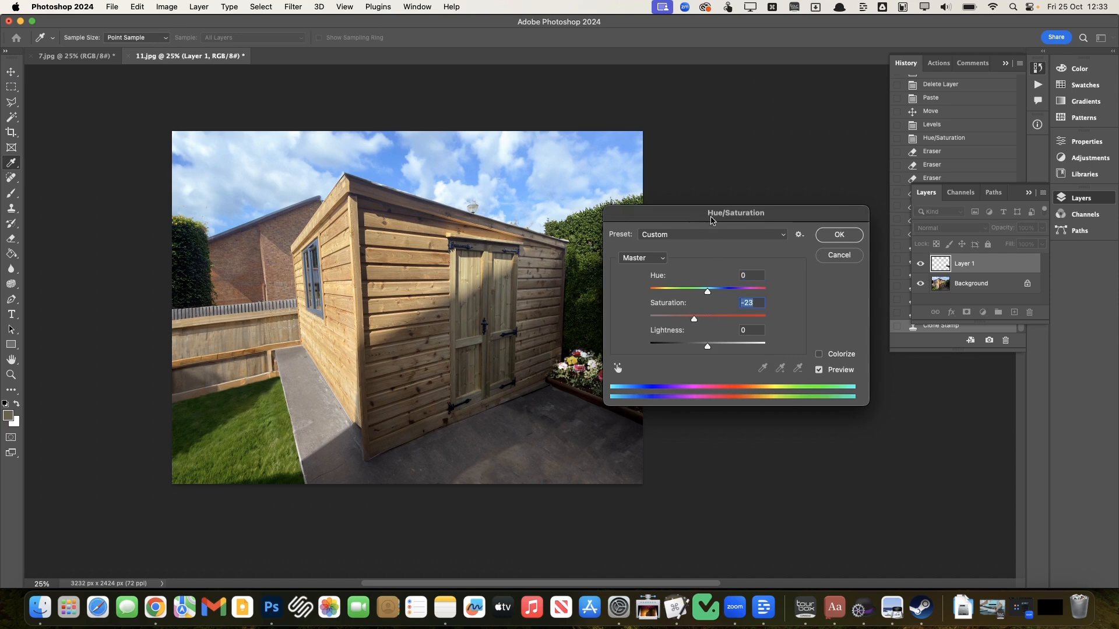
drag(711, 220, 805, 173)
drag(798, 302, 794, 274)
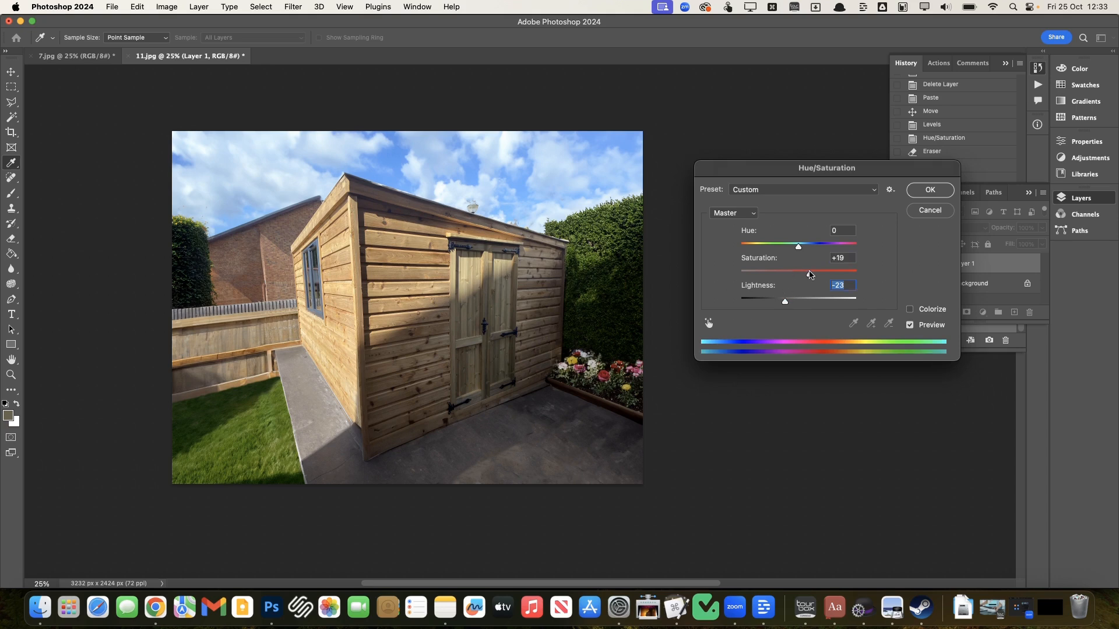
drag(786, 307, 786, 302)
click(926, 190)
Examine the whole composite, checking how the darkened flower bed sits with the shed, hedge and patio.
scroll(609, 399, left, 4)
scroll(612, 401, down, 2)
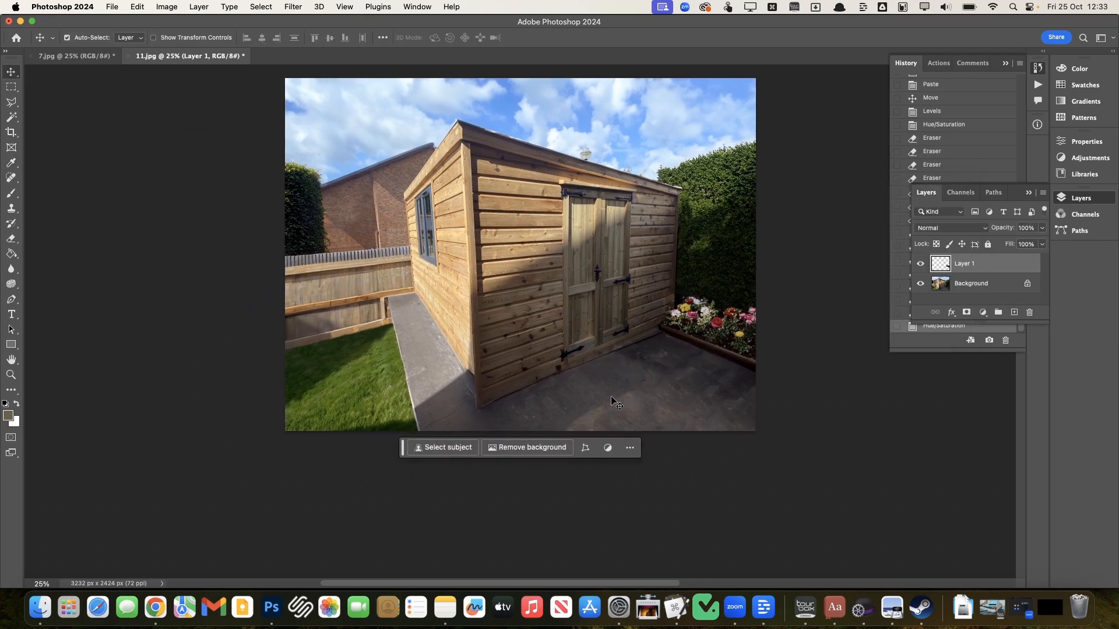
scroll(611, 401, up, 2)
key(super+plus)
scroll(614, 402, right, 3)
scroll(615, 402, down, 2)
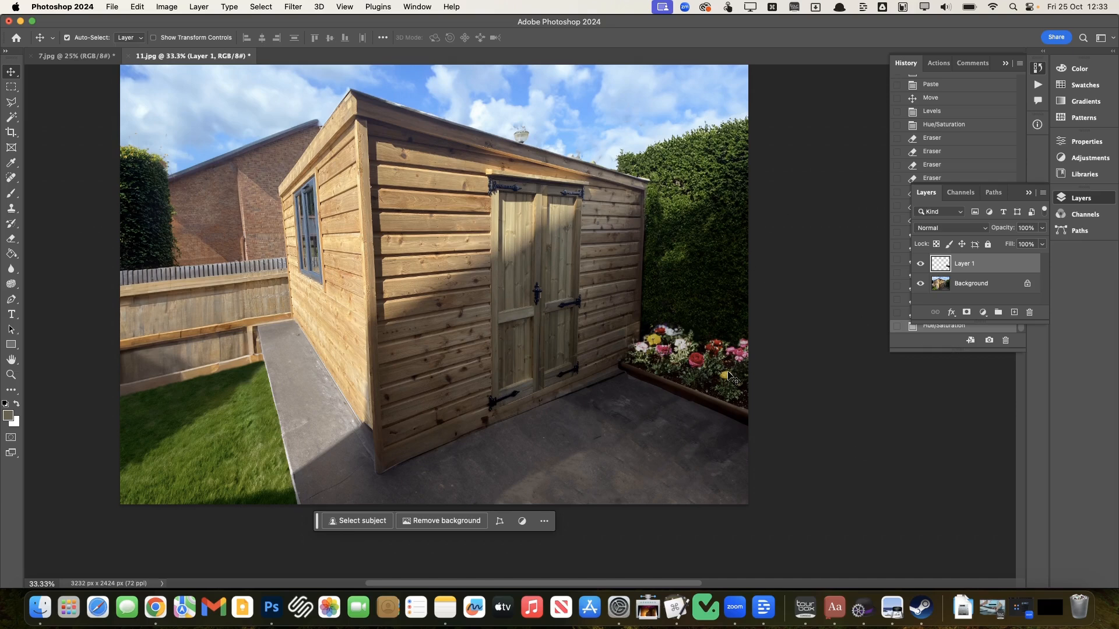
scroll(357, 335, left, 5)
scroll(357, 335, up, 2)
scroll(357, 335, up, 2)
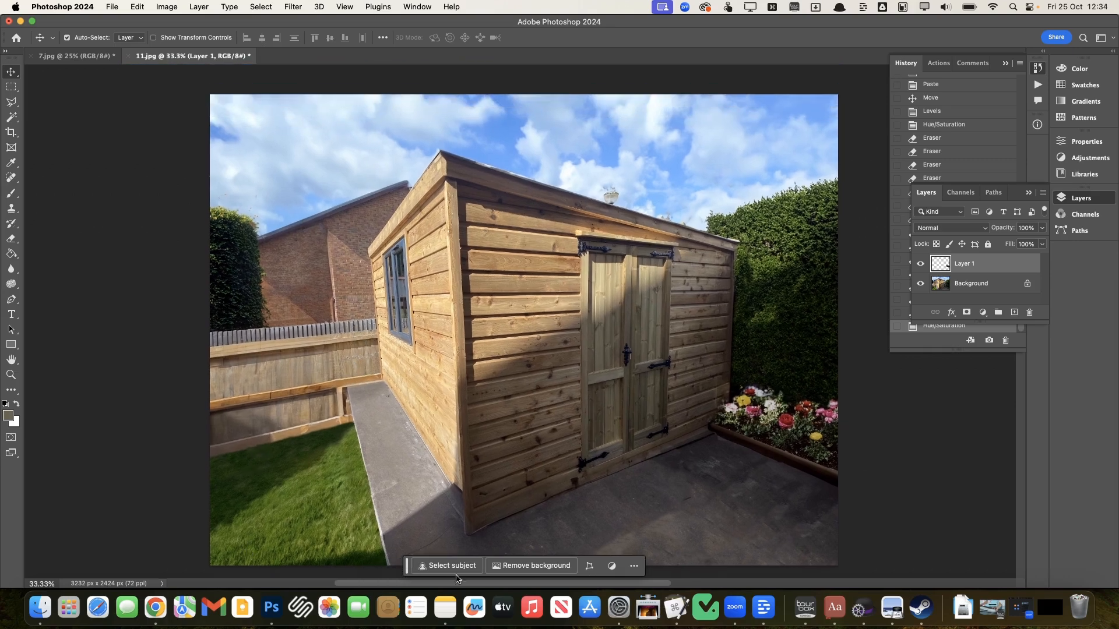
Compare the original 11.jpg opening state with the edited image by reverting to it and returning to the latest Hue/Saturation history state.
scroll(933, 133, up, 8)
click(949, 84)
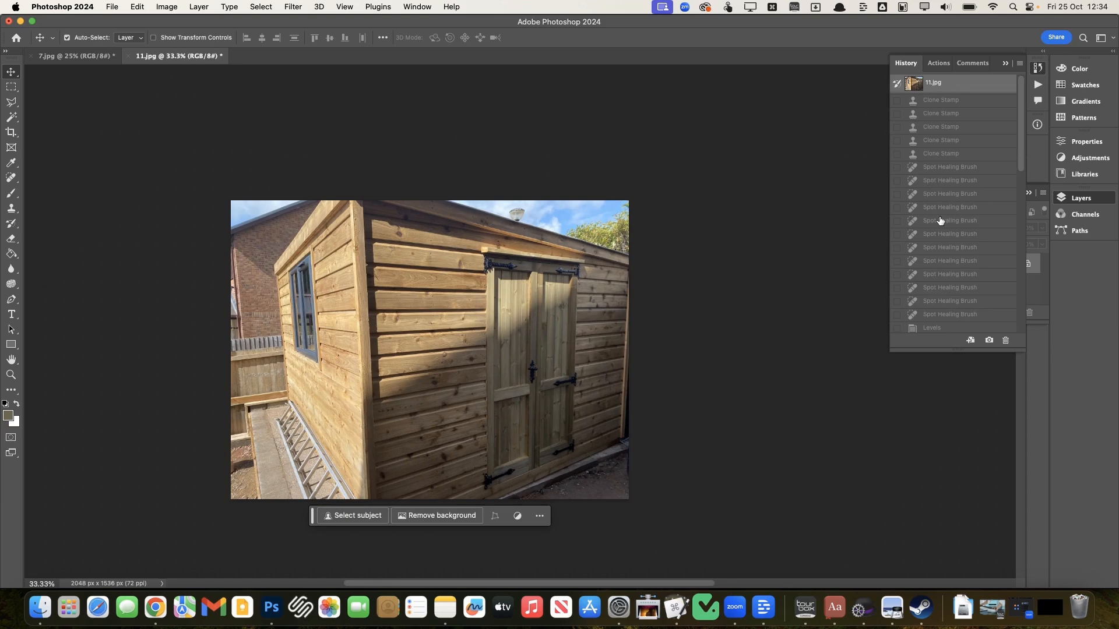
scroll(935, 198, down, 8)
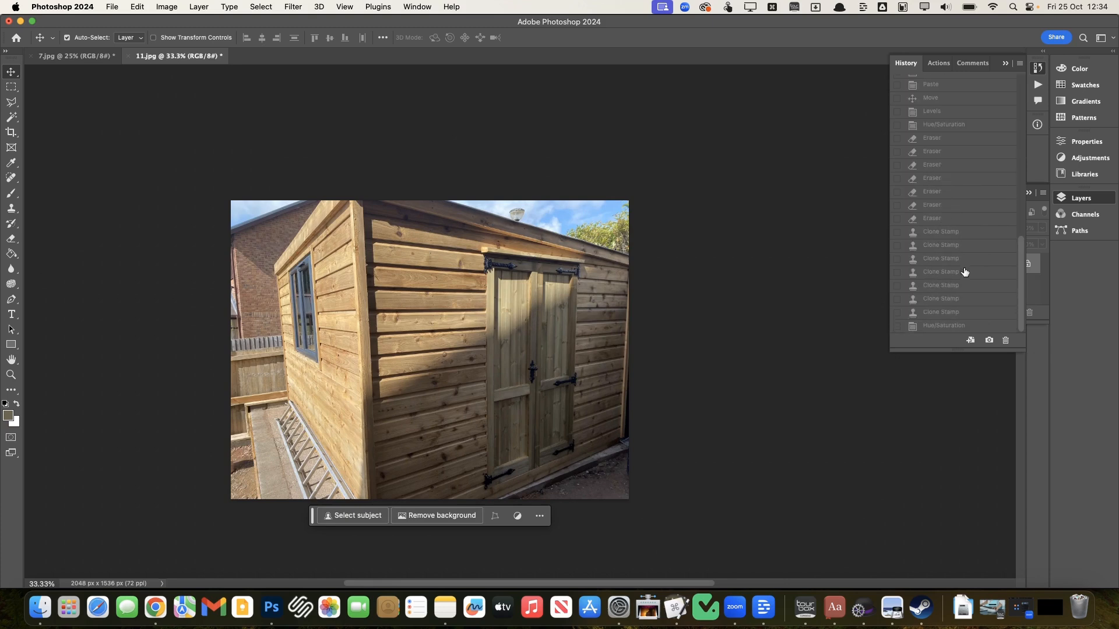
click(945, 326)
scroll(852, 462, down, 5)
scroll(852, 462, right, 3)
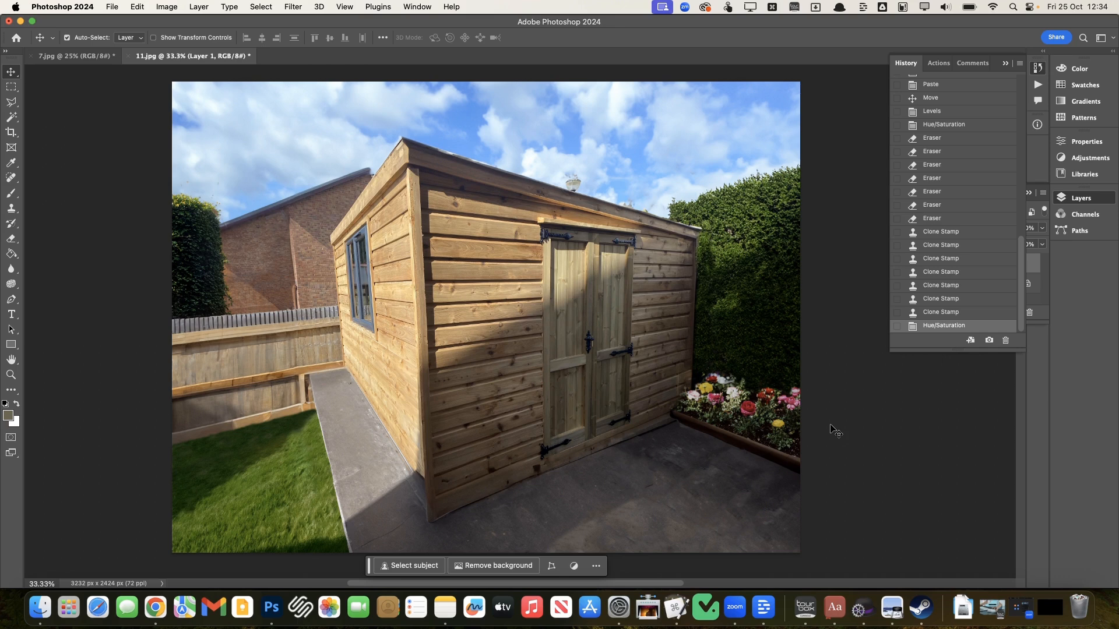
key(super+minus)
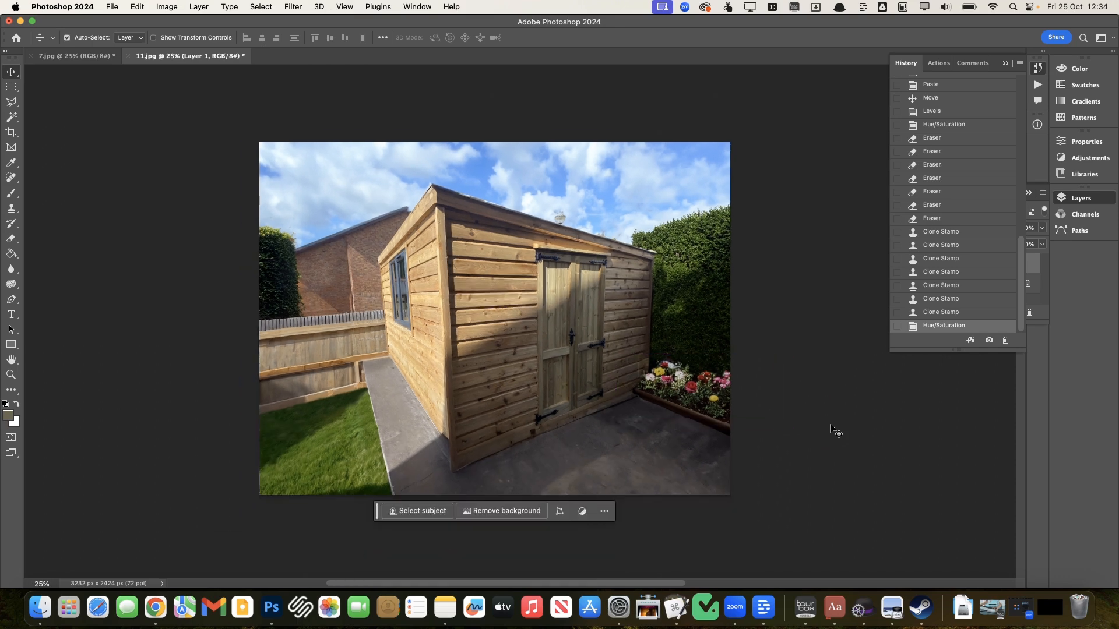